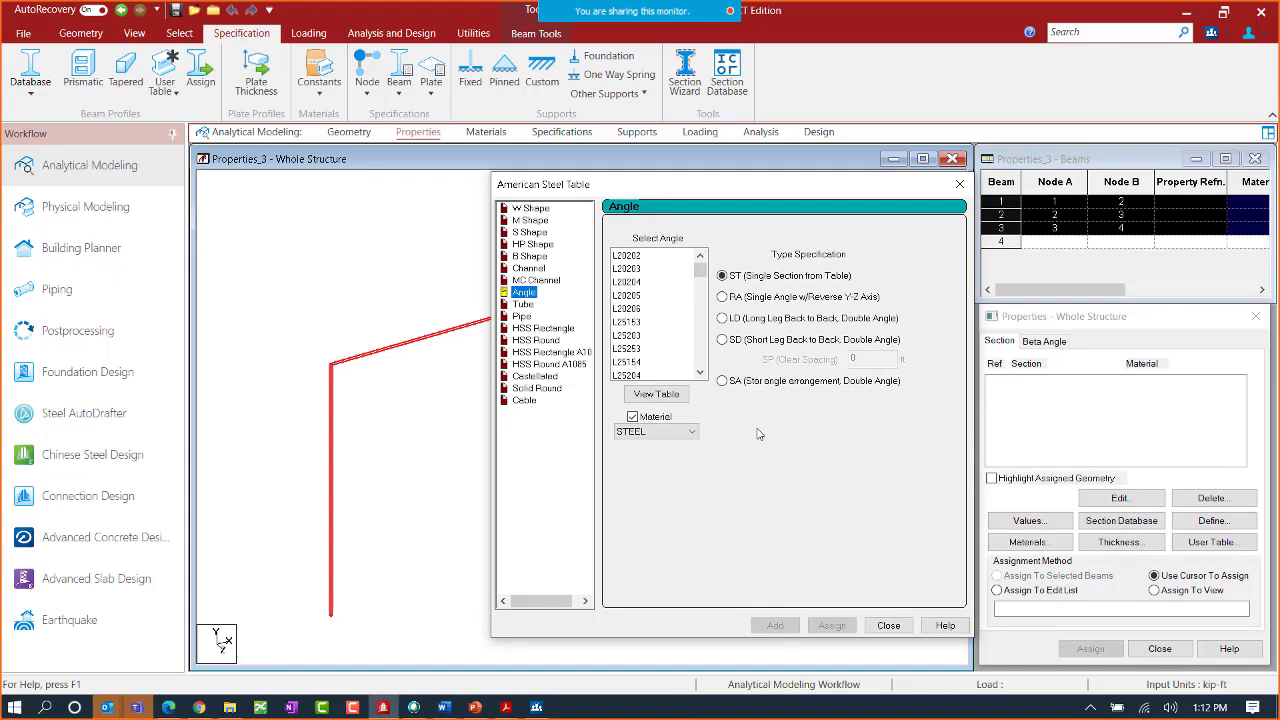
- Browse the Angle and W Shape sections in the American Steel Table, selecting L25203, and close the table
click(627, 336)
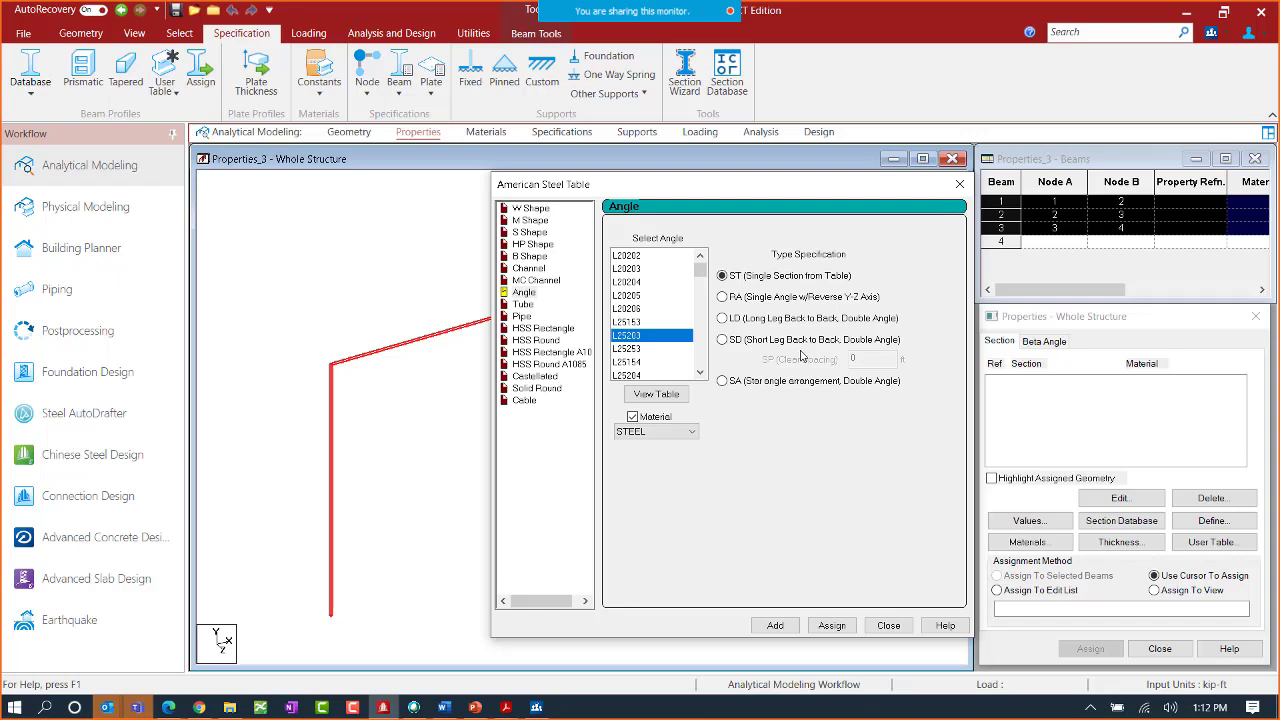
click(548, 209)
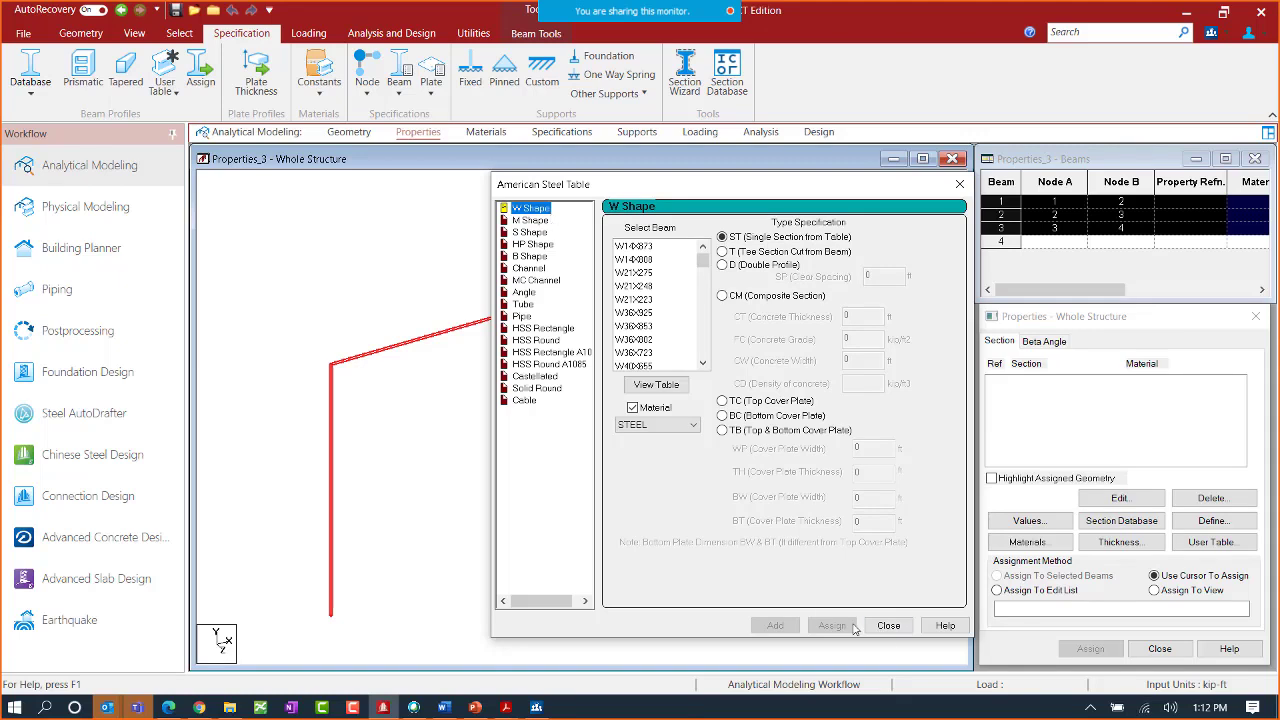
click(888, 625)
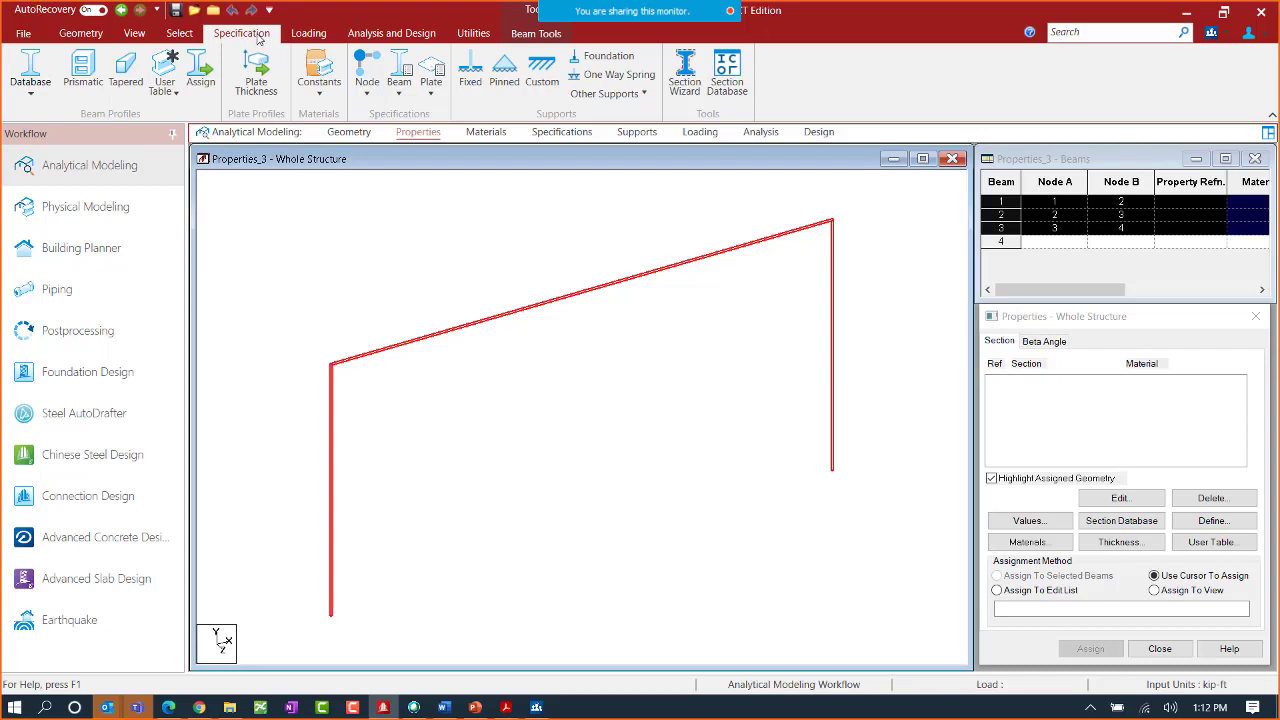
- Open the W Shape table of USA Rolled Steel AISC Steel Profiles (v15) in the section database
click(737, 88)
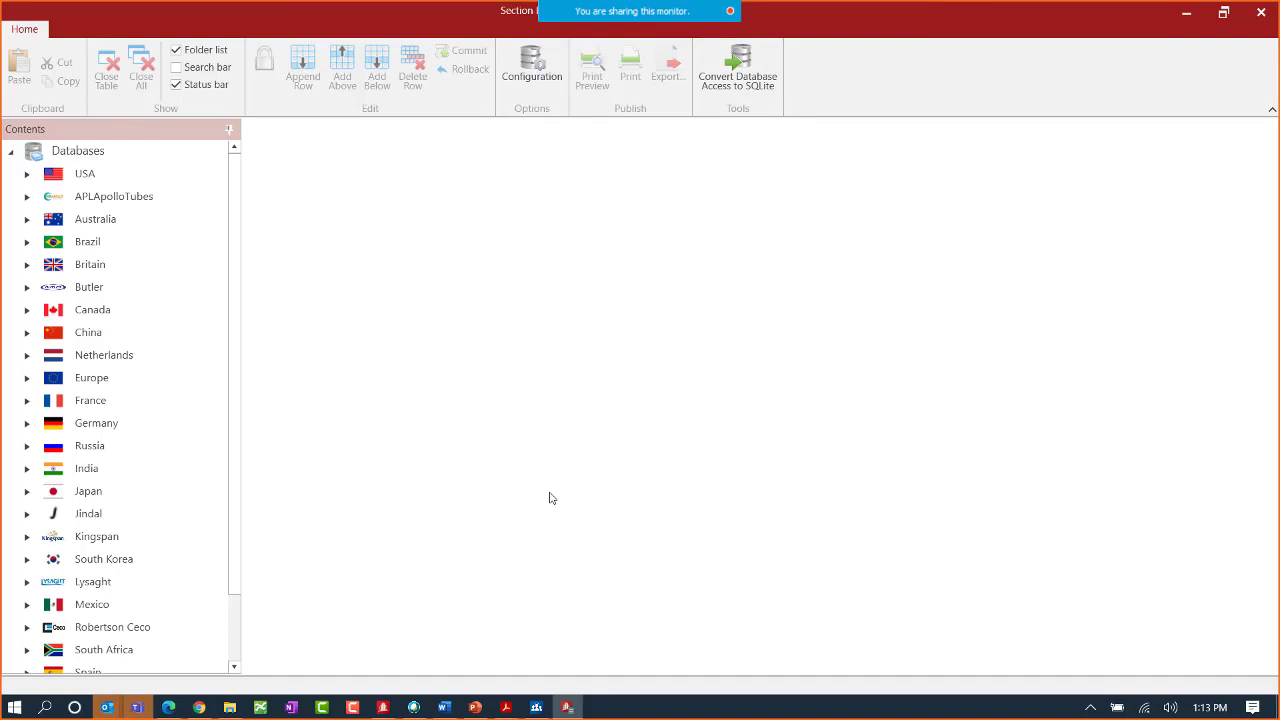
click(27, 182)
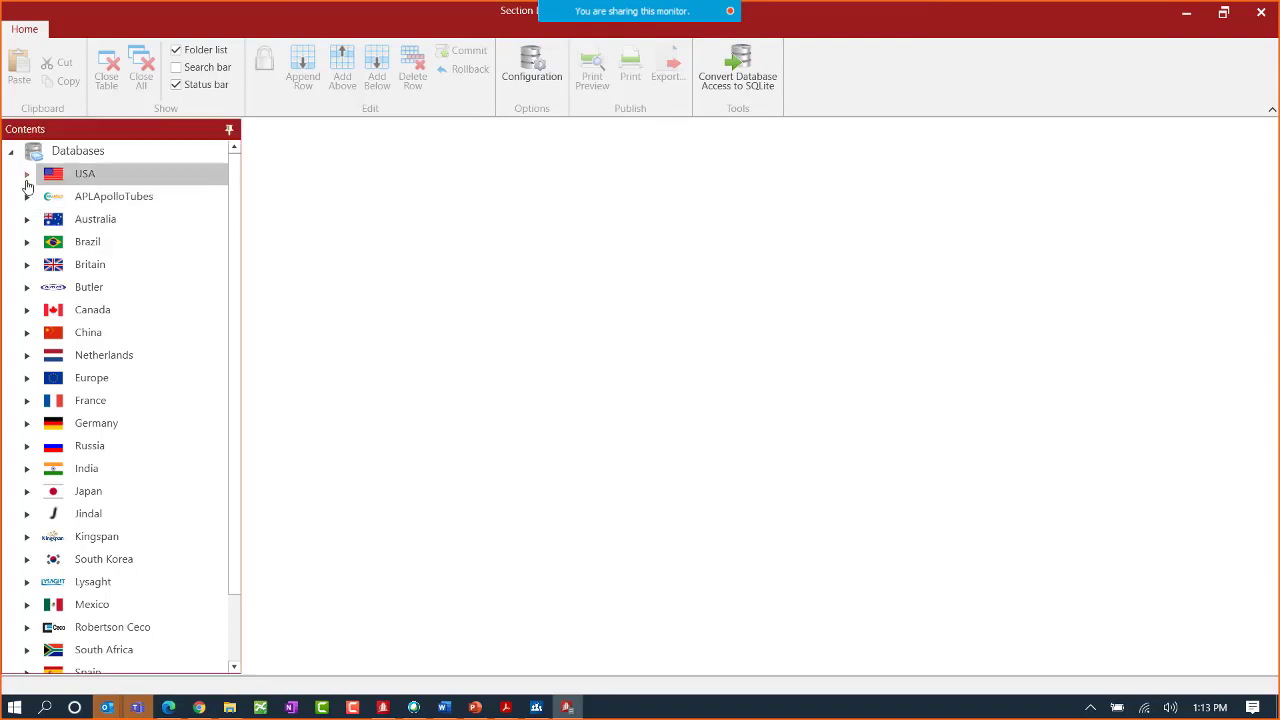
click(42, 200)
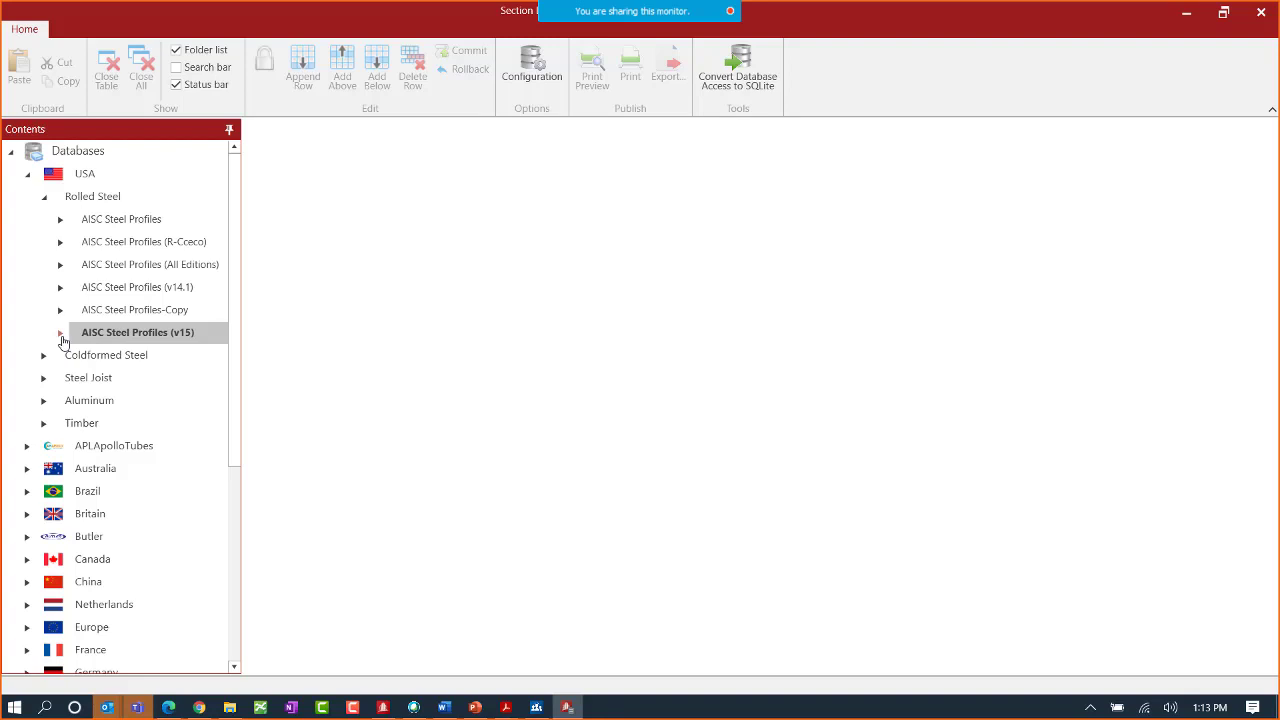
click(61, 335)
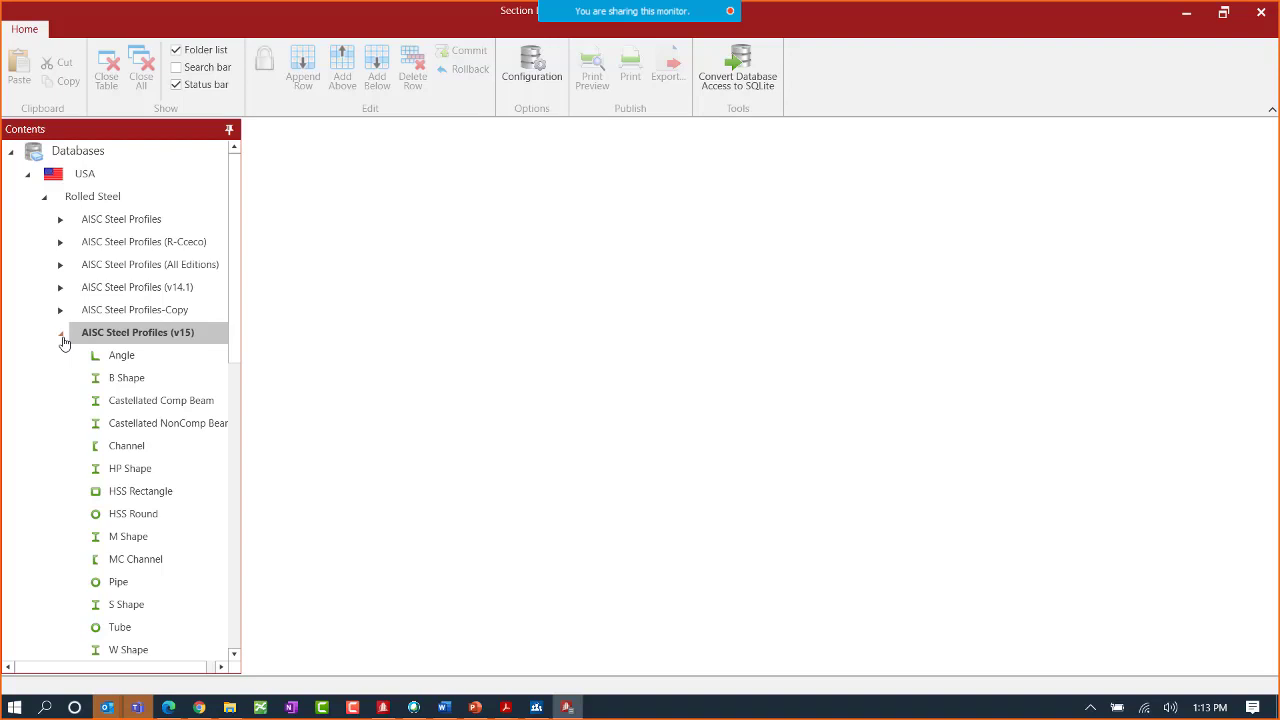
scroll(114, 477, down, 2)
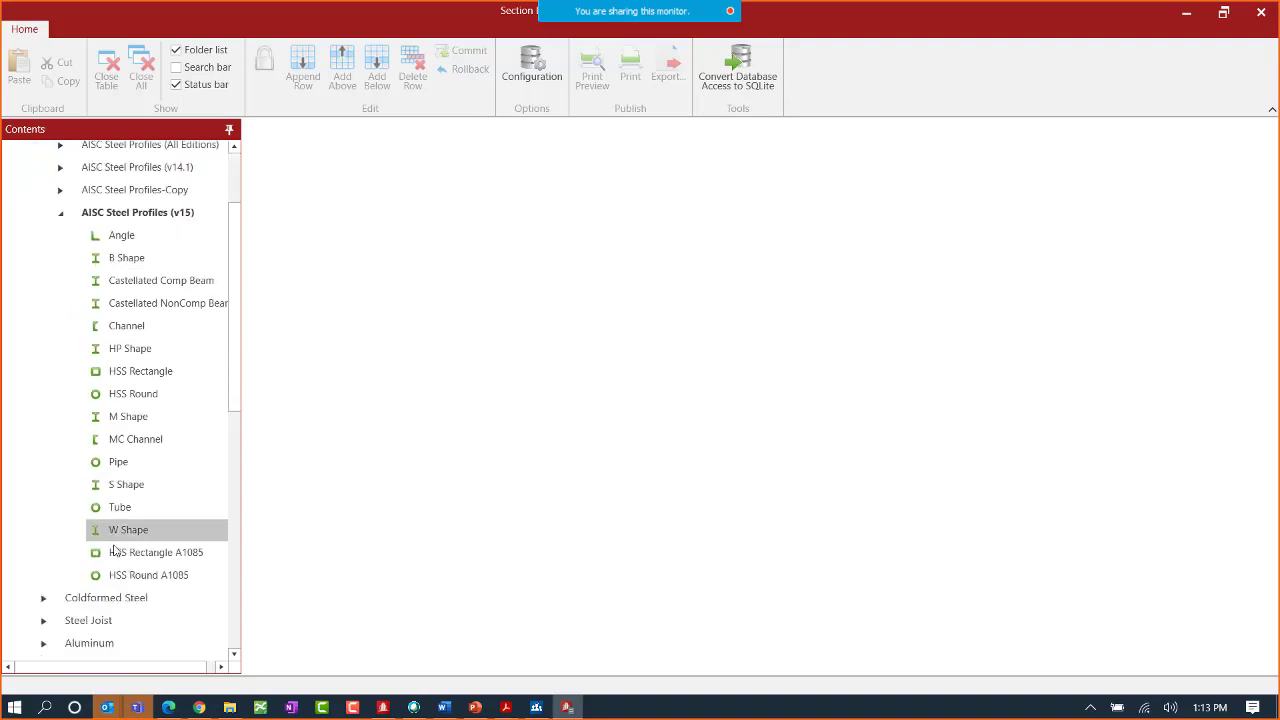
click(119, 535)
double_click(119, 535)
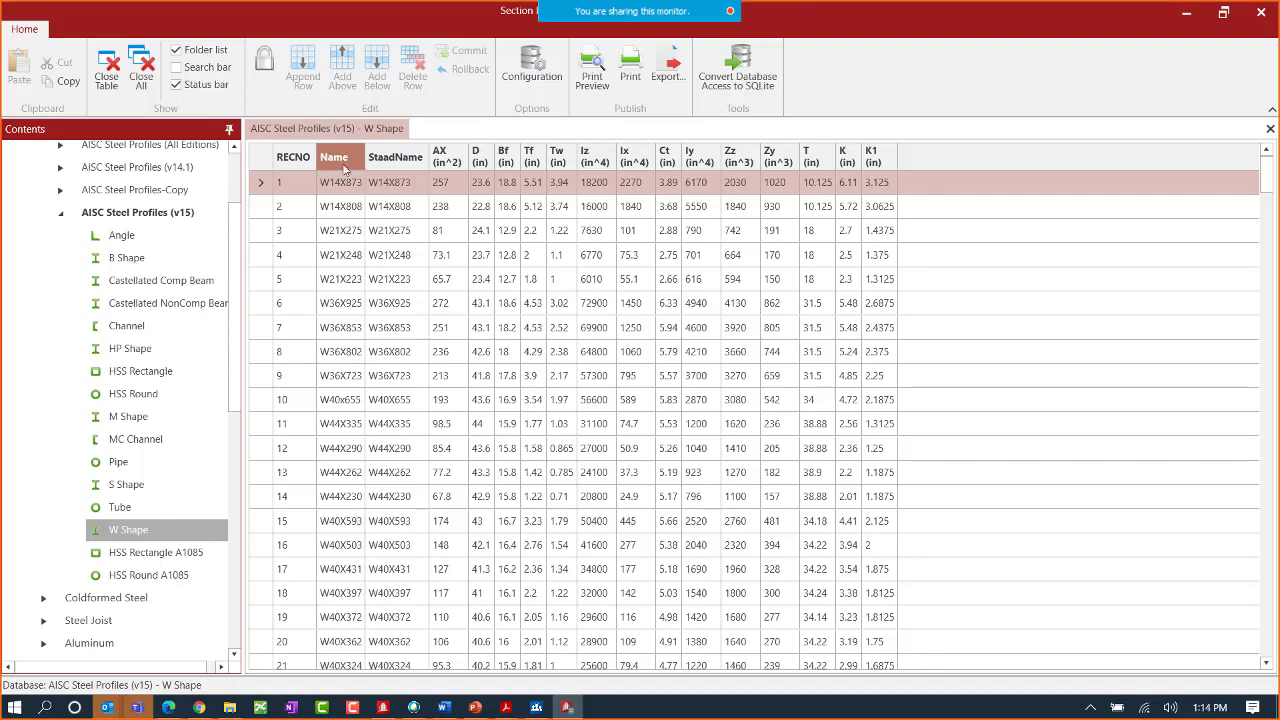
- Inspect the L2X2X1/4 StaadName in the AISC v15 Angle table, and return to the STAAD.Pro model
click(122, 237)
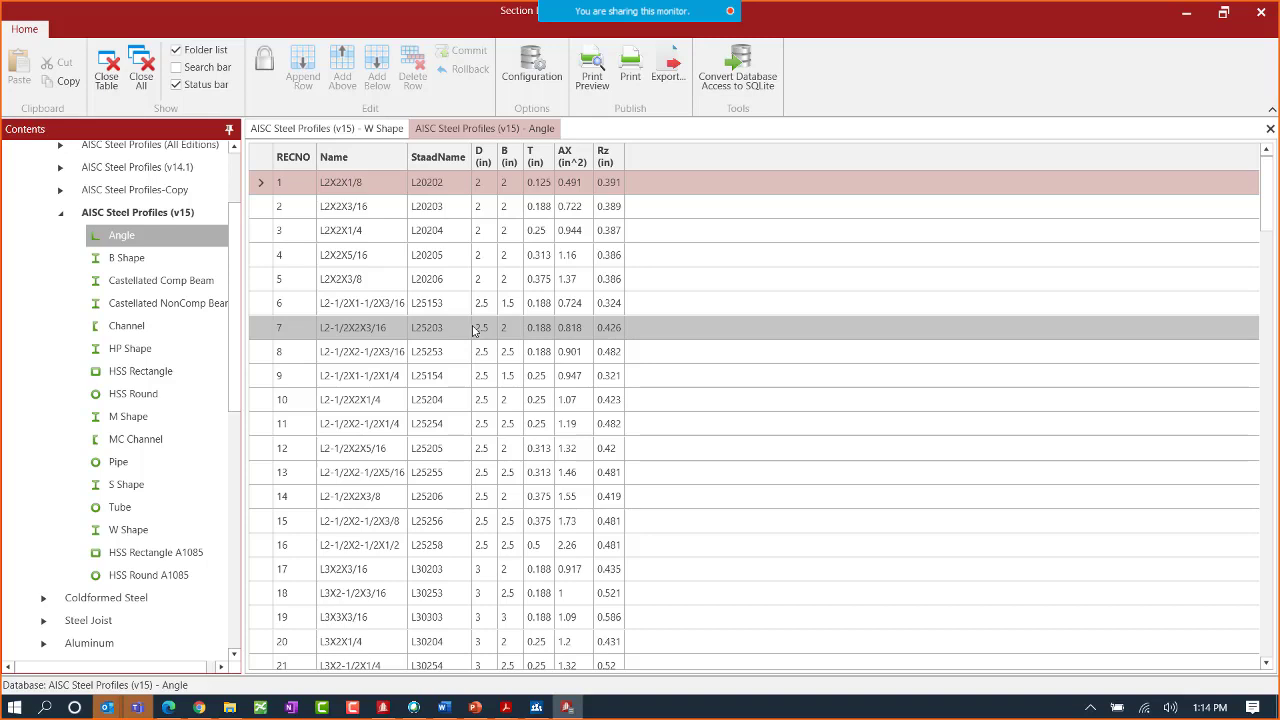
click(440, 232)
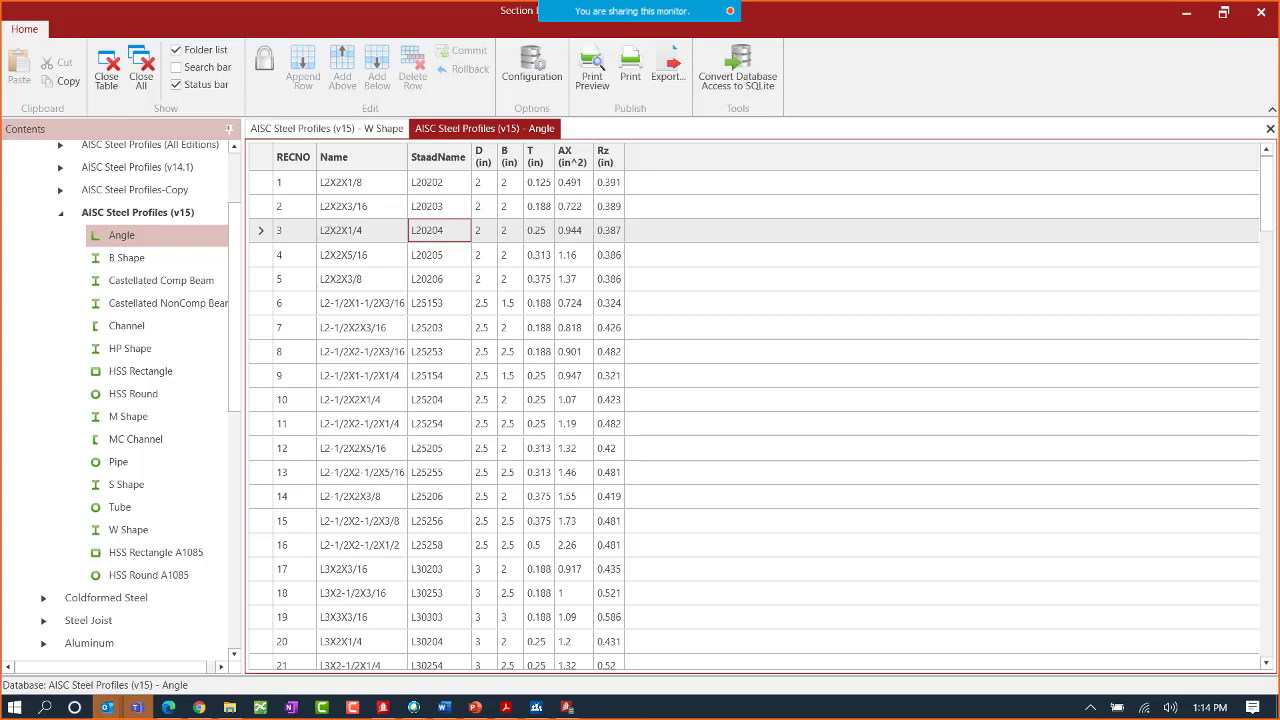
click(1079, 32)
key(alt+Tab)
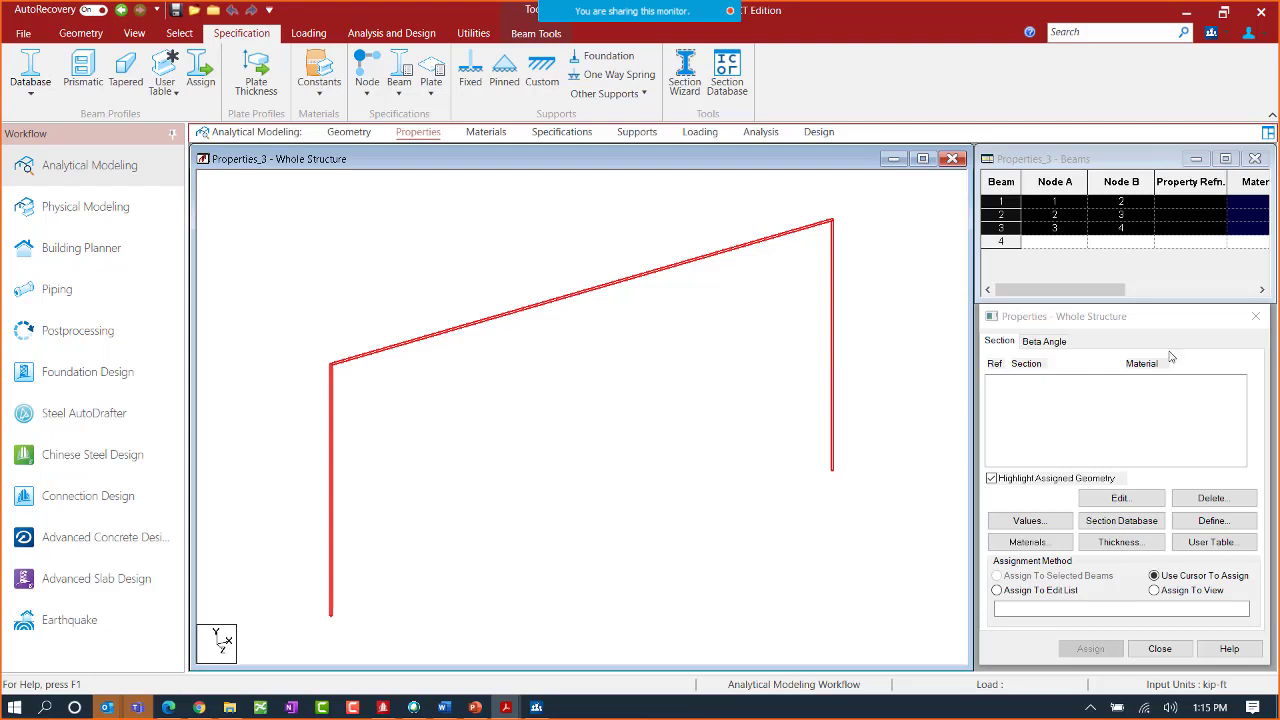
click(1040, 320)
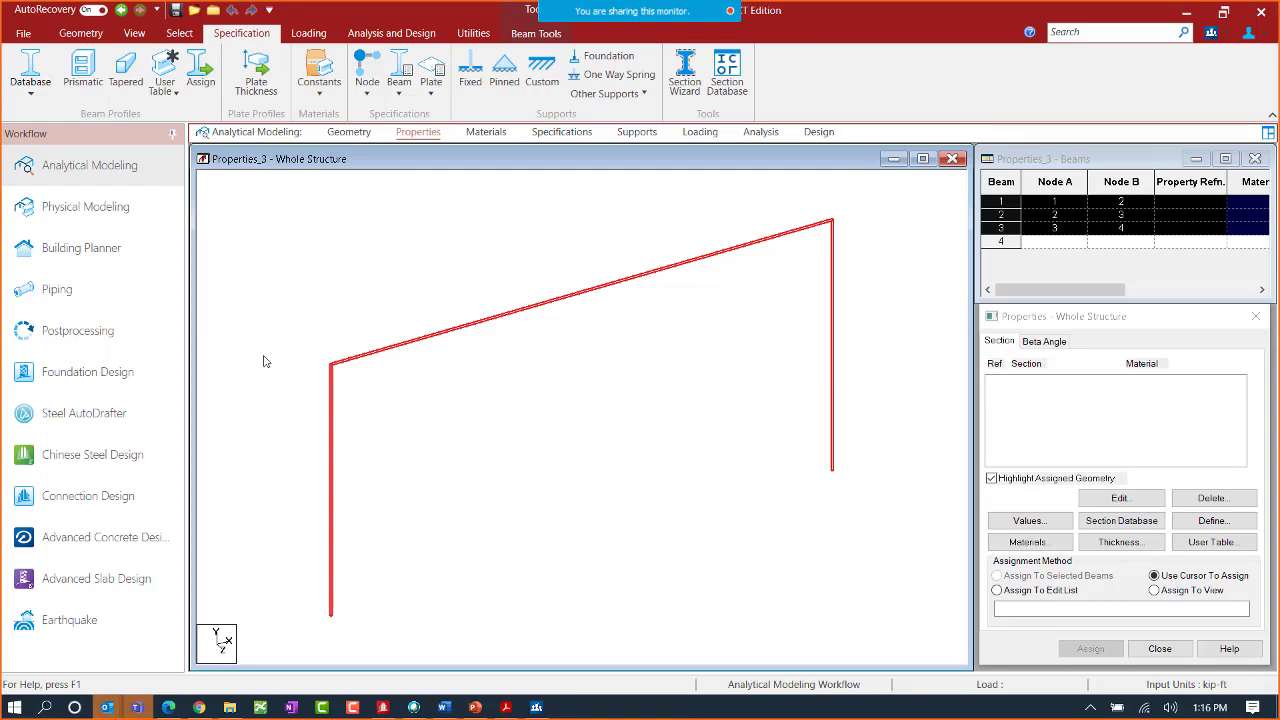
- Create a new user table, Table 1, with the WIDE FLANGE section type
click(154, 91)
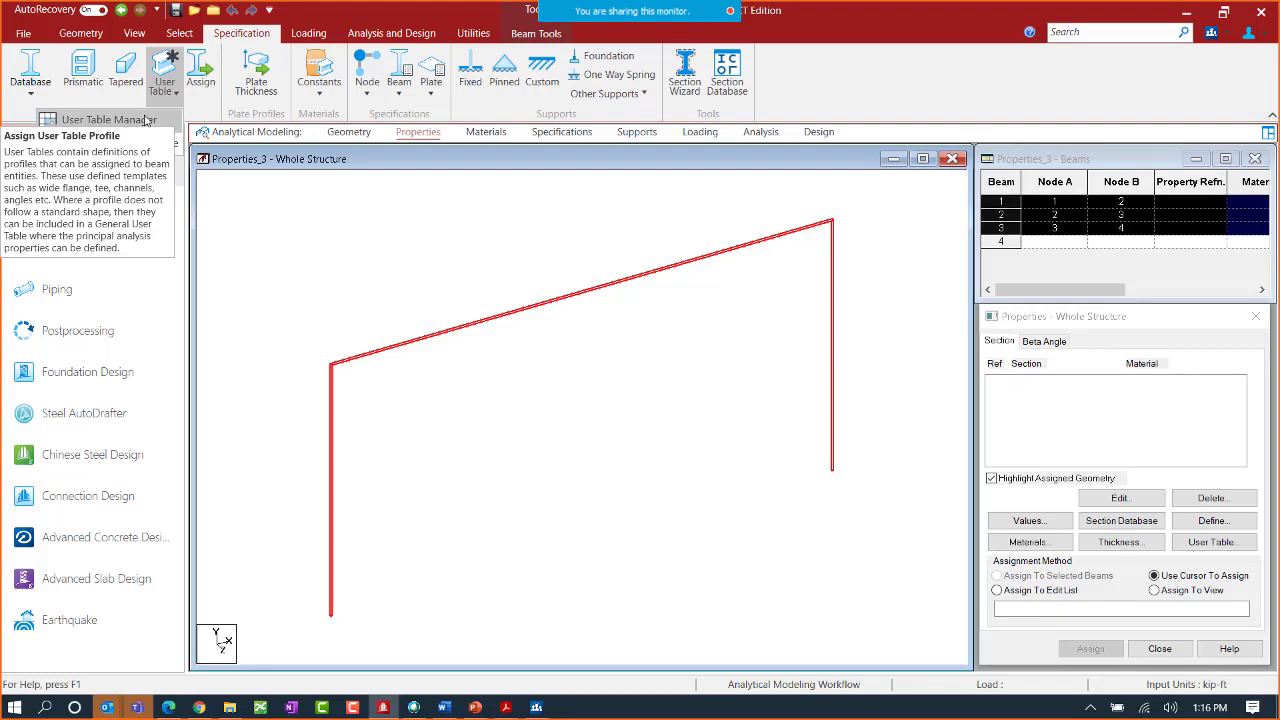
click(146, 119)
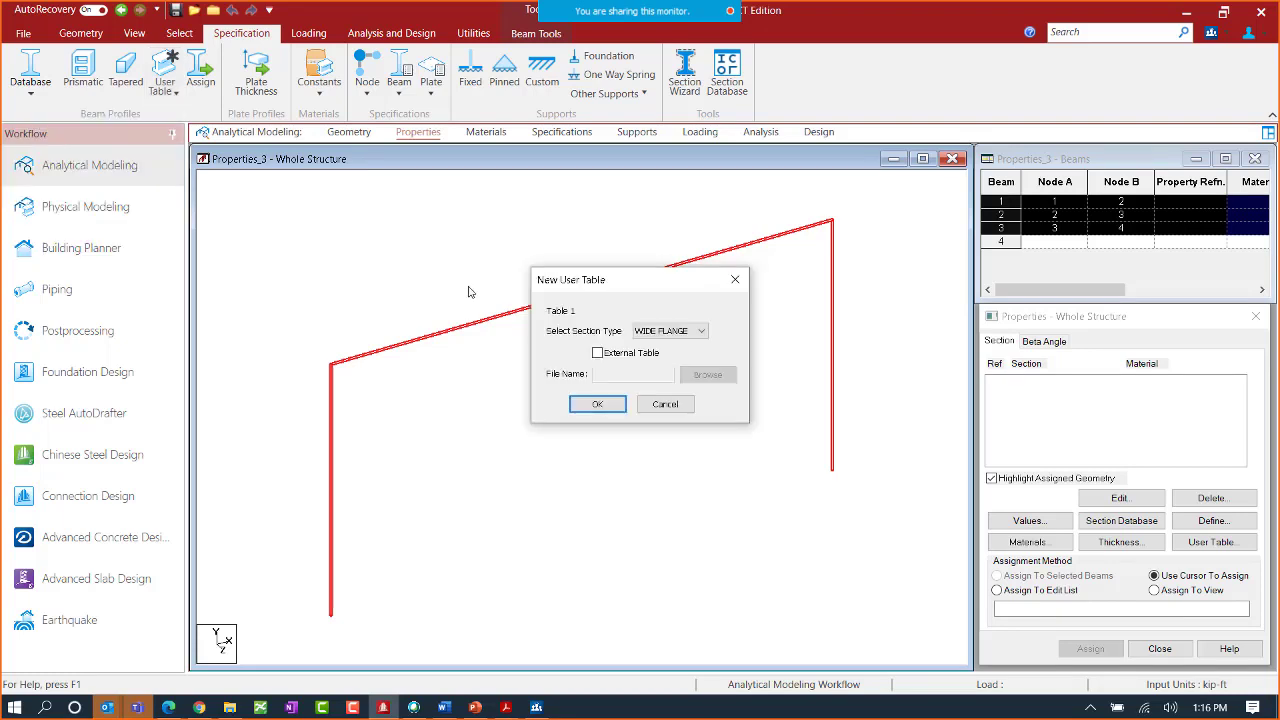
click(651, 334)
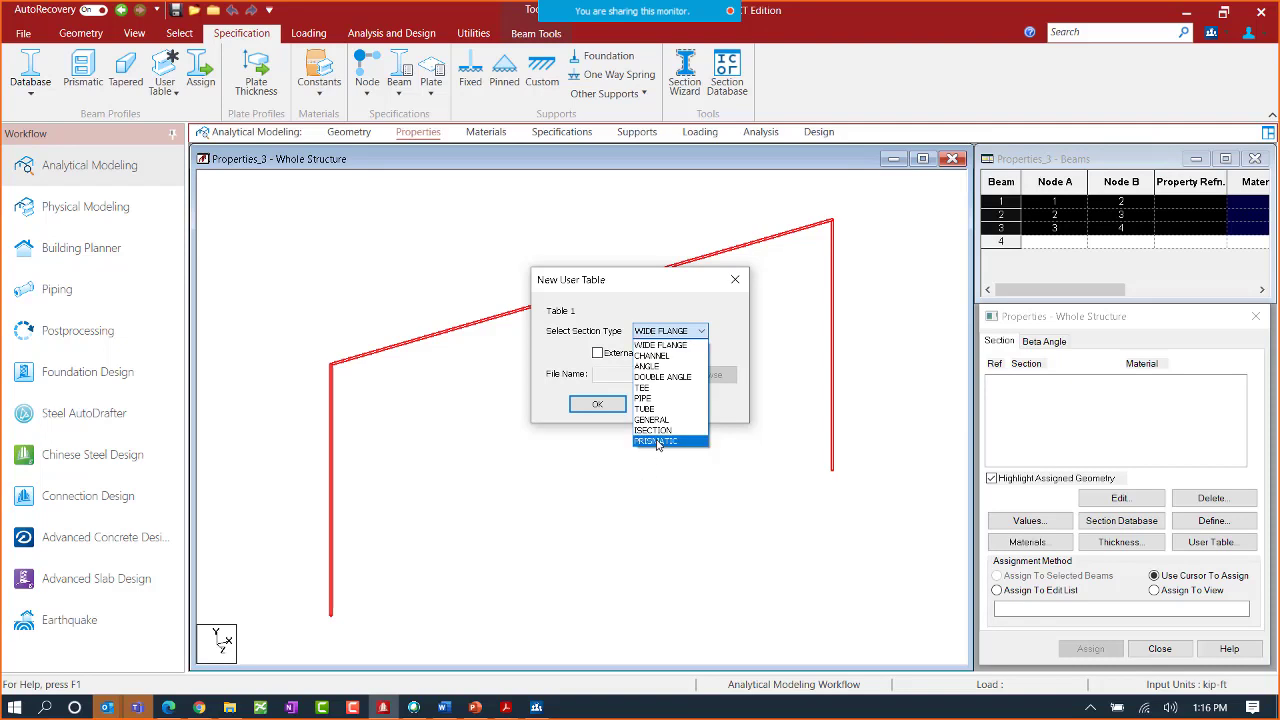
click(658, 345)
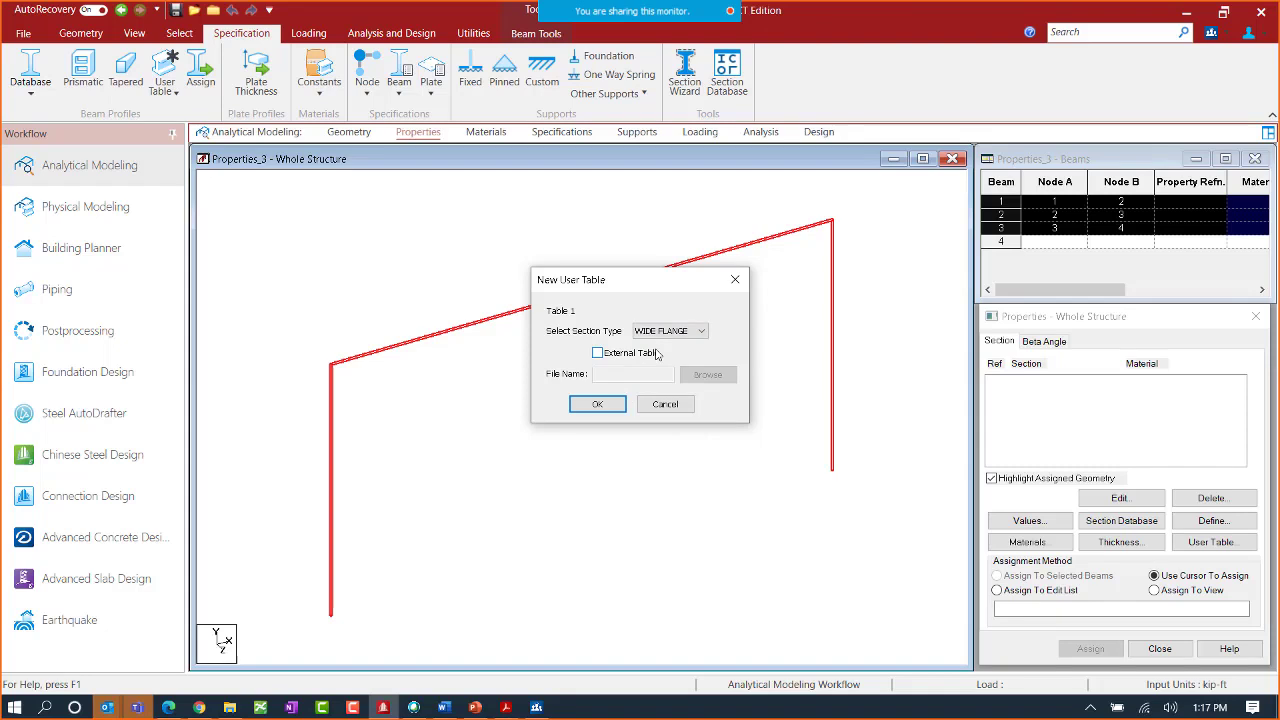
click(598, 404)
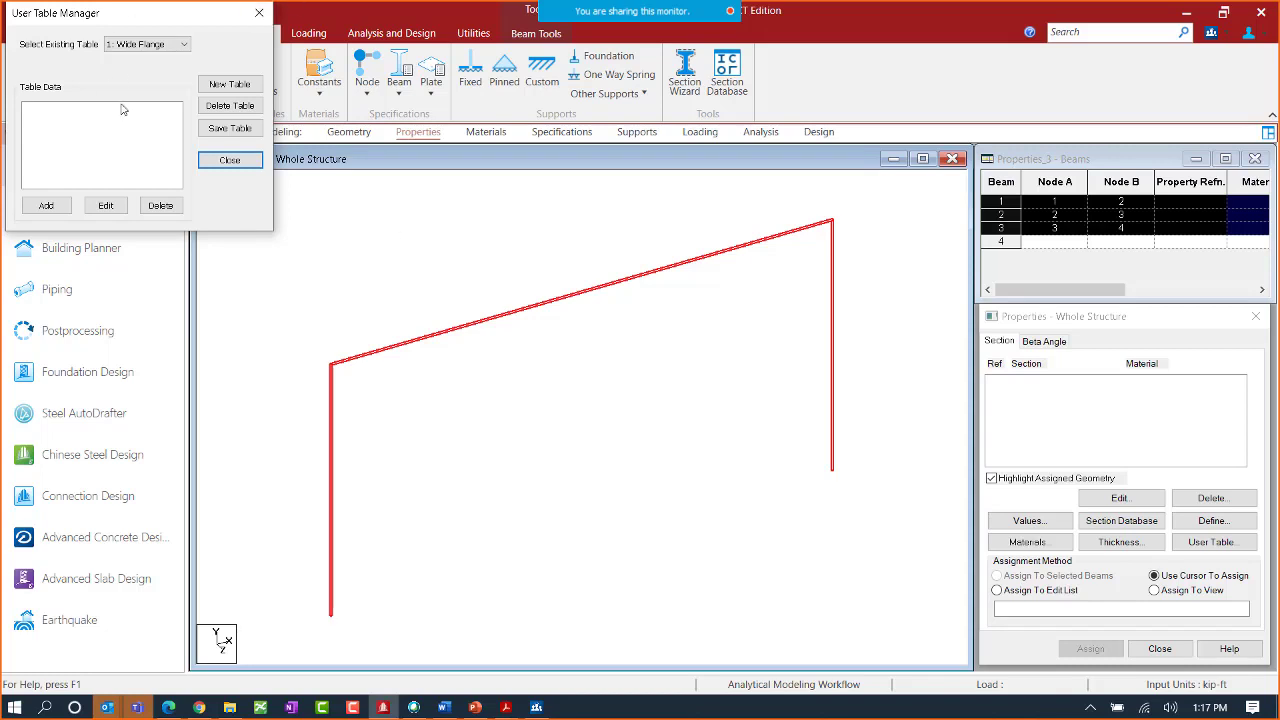
click(50, 205)
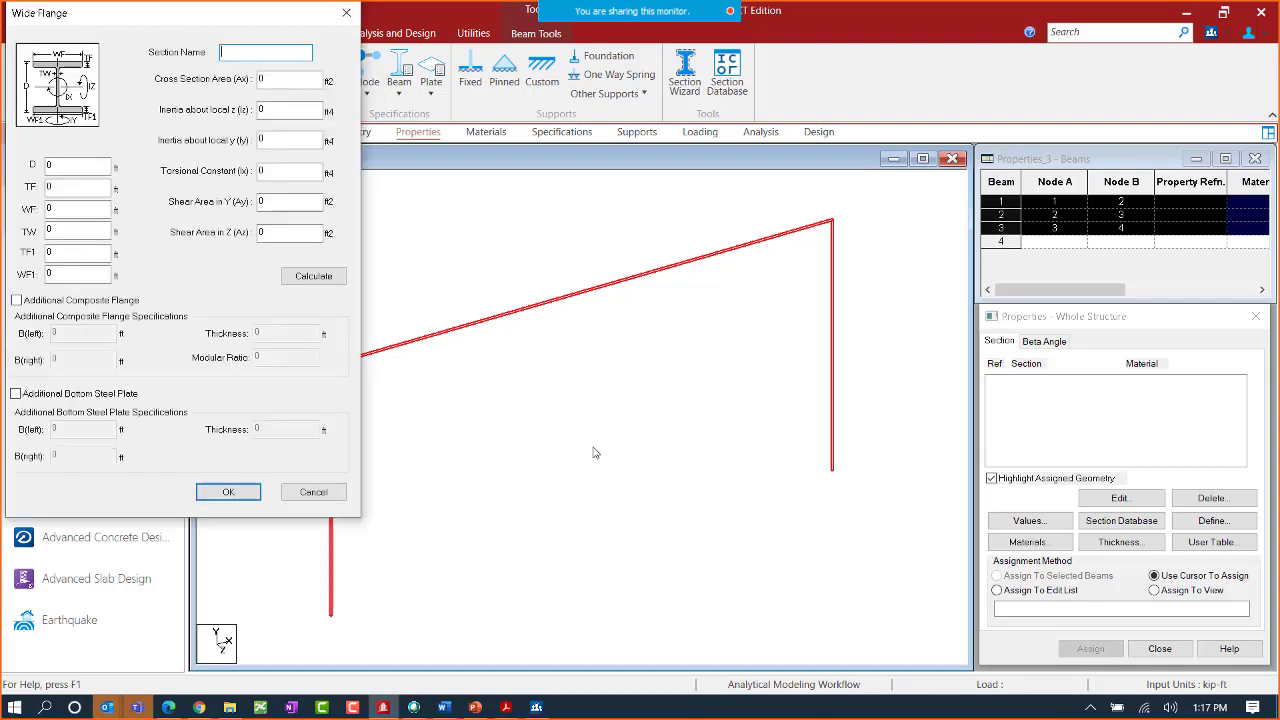
drag(216, 20, 576, 133)
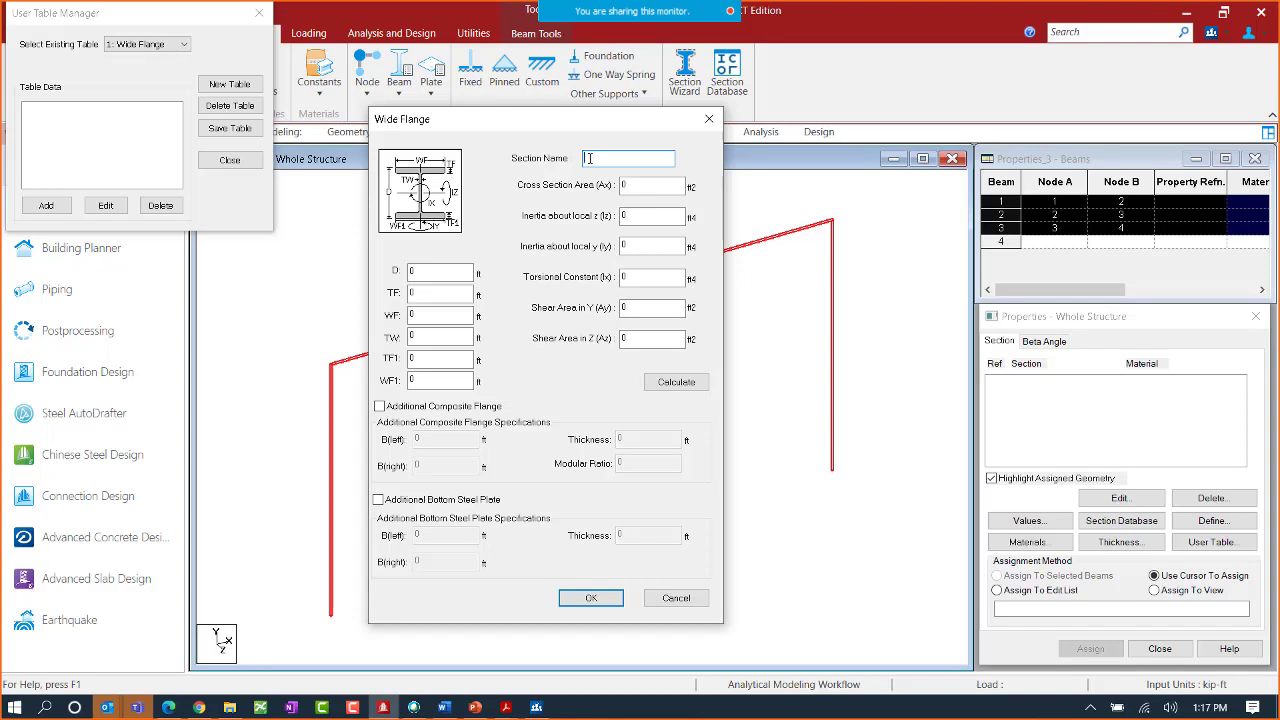
text(24WFX76)
click(588, 158)
text(4)
click(419, 270)
double_click(419, 270)
click(676, 598)
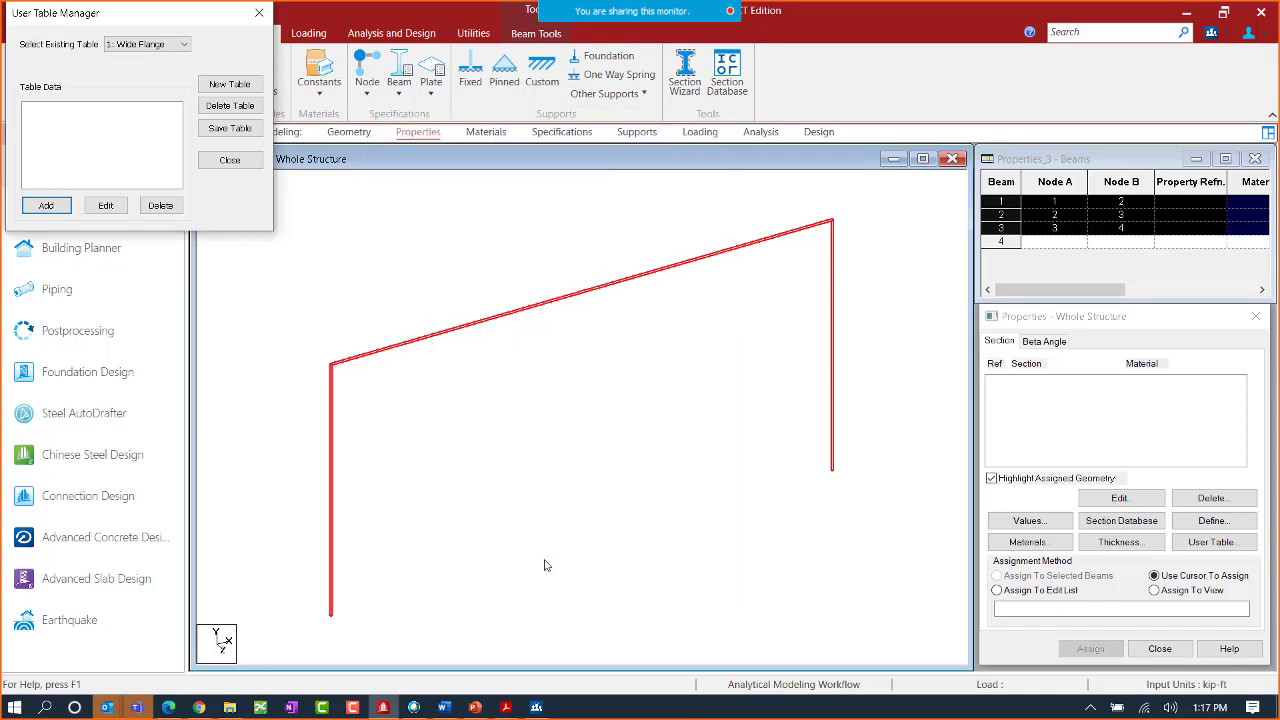
click(259, 13)
- Change the English input length unit to inch
click(81, 33)
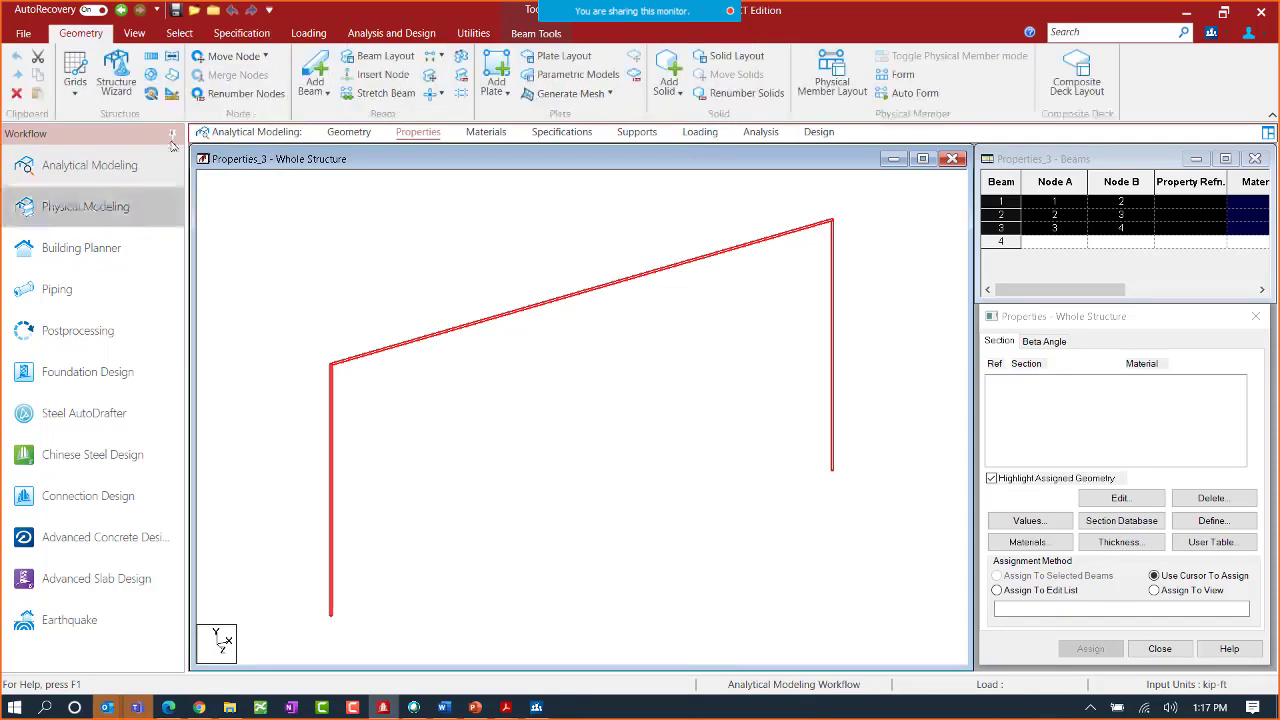
click(170, 95)
click(176, 165)
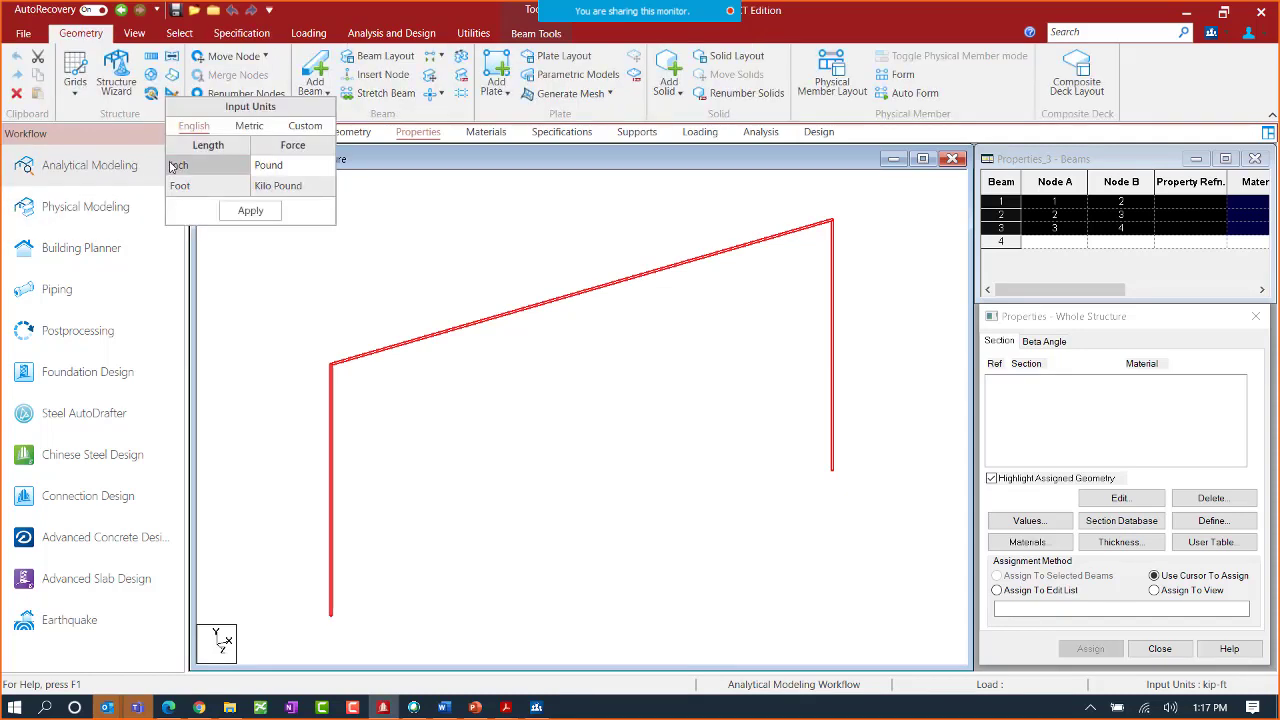
click(240, 212)
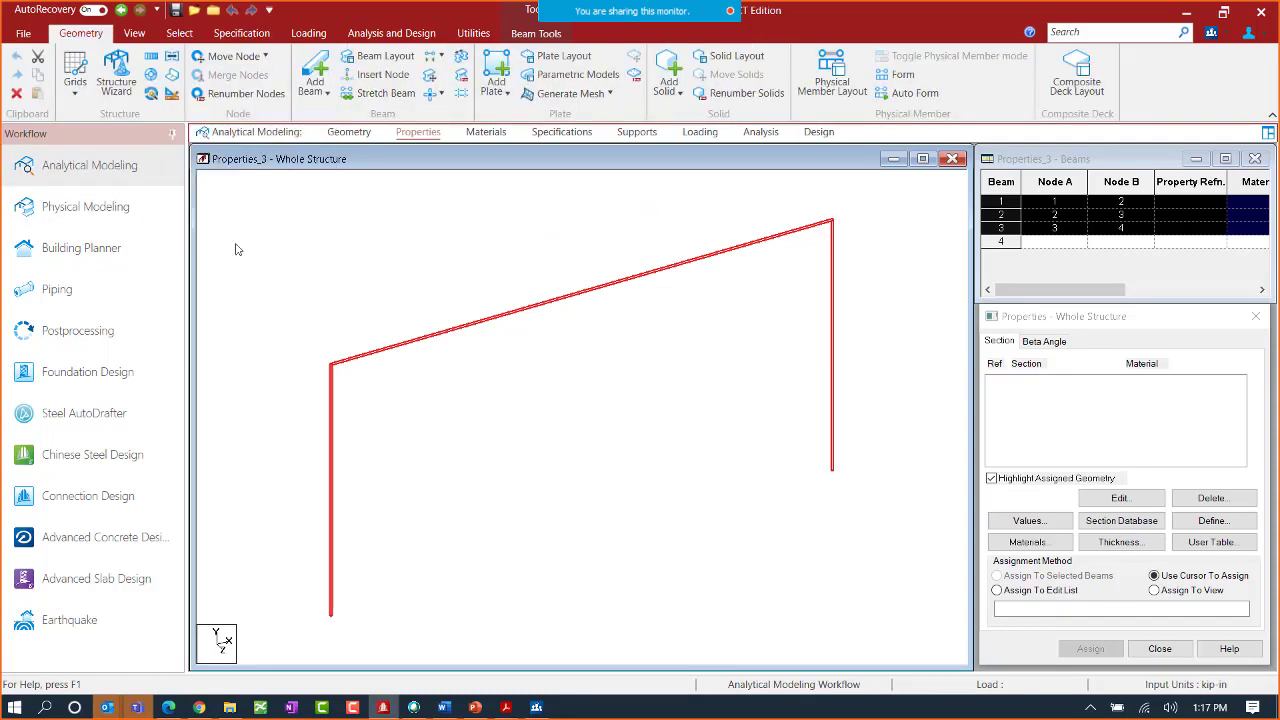
click(238, 33)
click(165, 85)
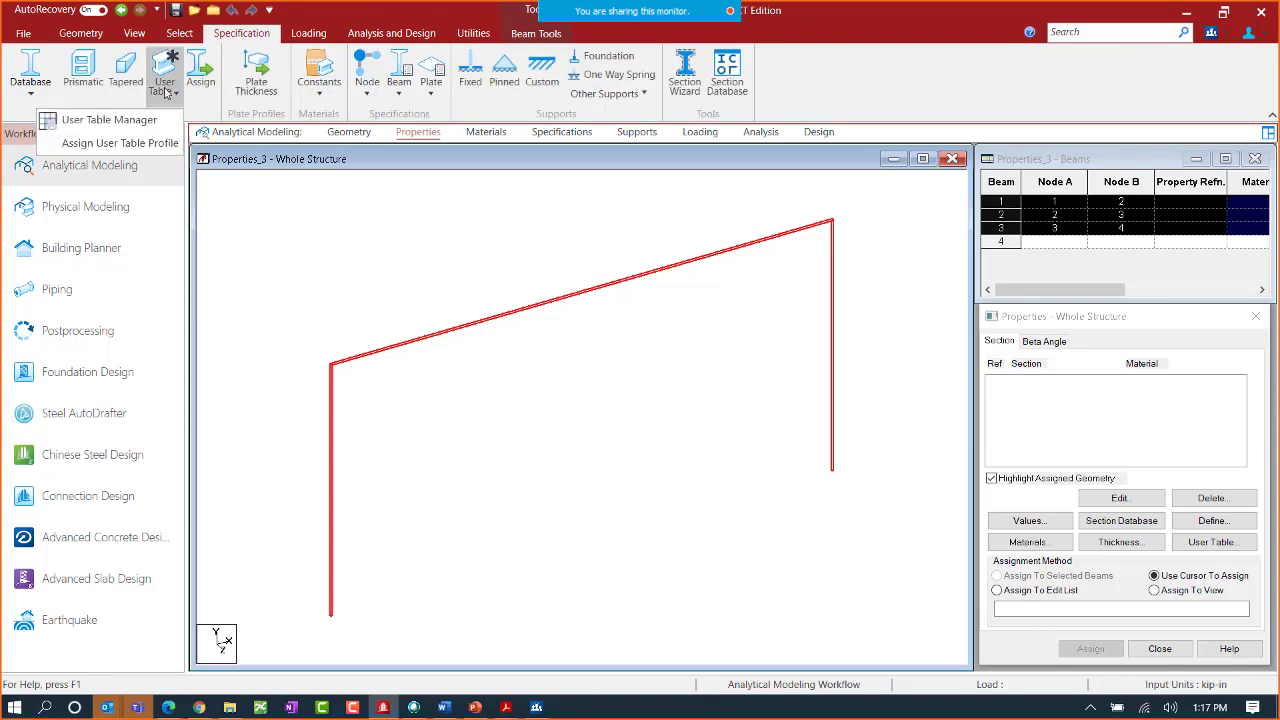
click(155, 120)
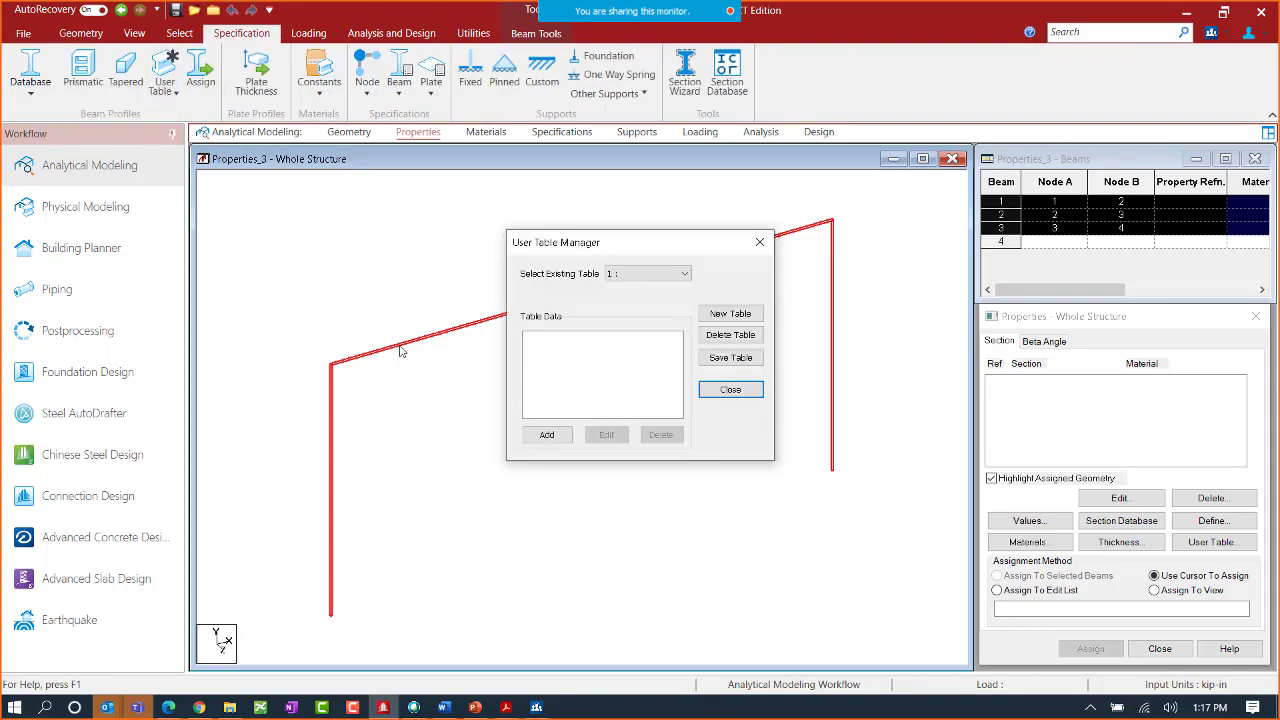
click(624, 278)
click(565, 440)
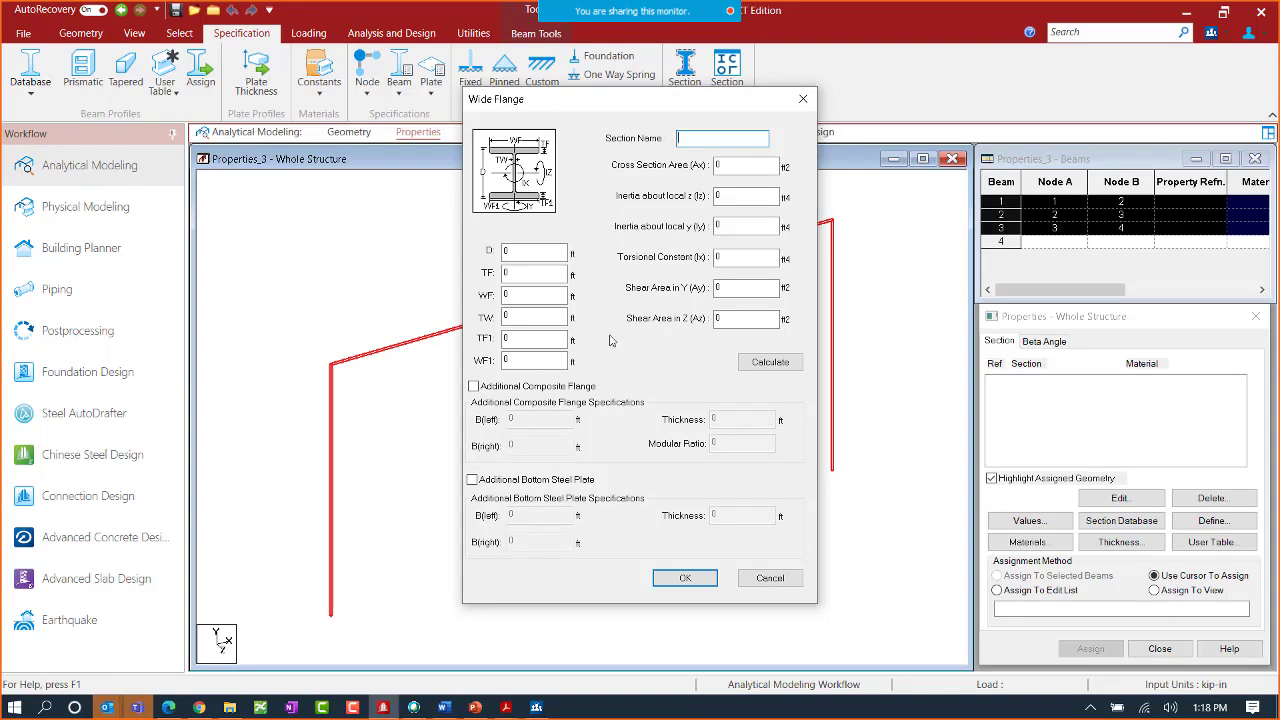
click(752, 580)
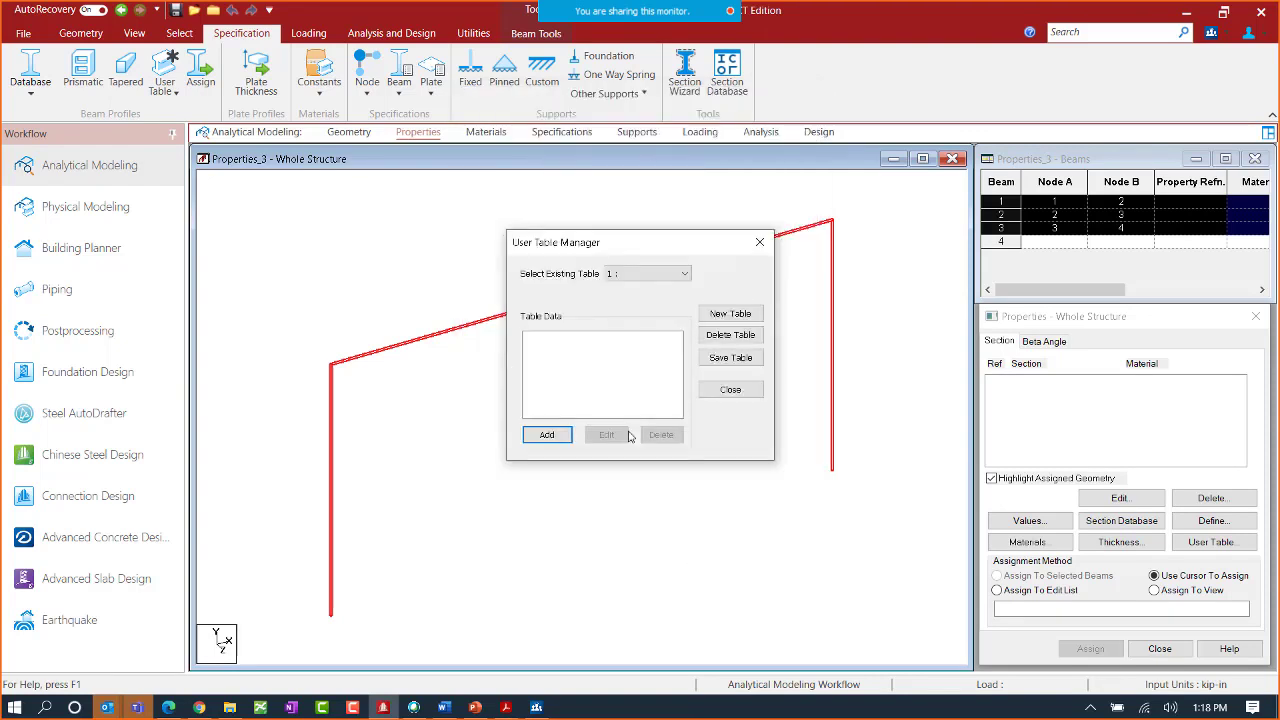
click(722, 389)
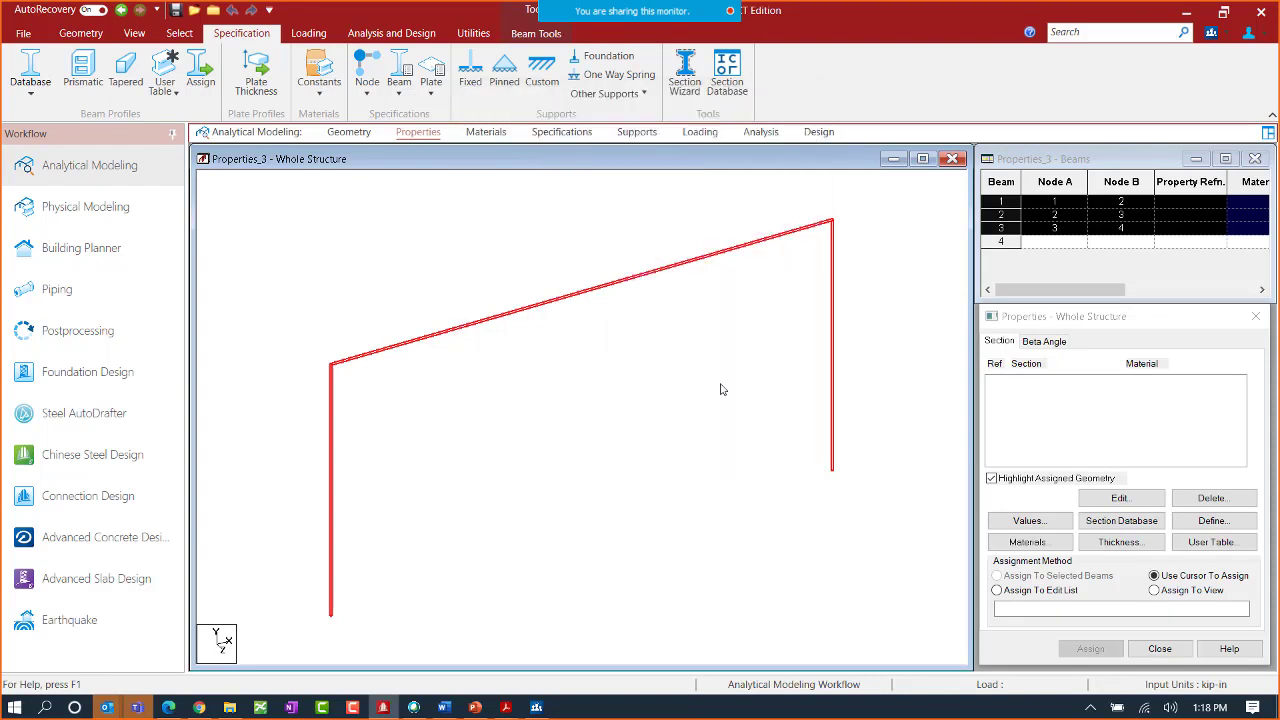
- Create a second user table, Table 2, with the WIDE FLANGE section type
click(164, 76)
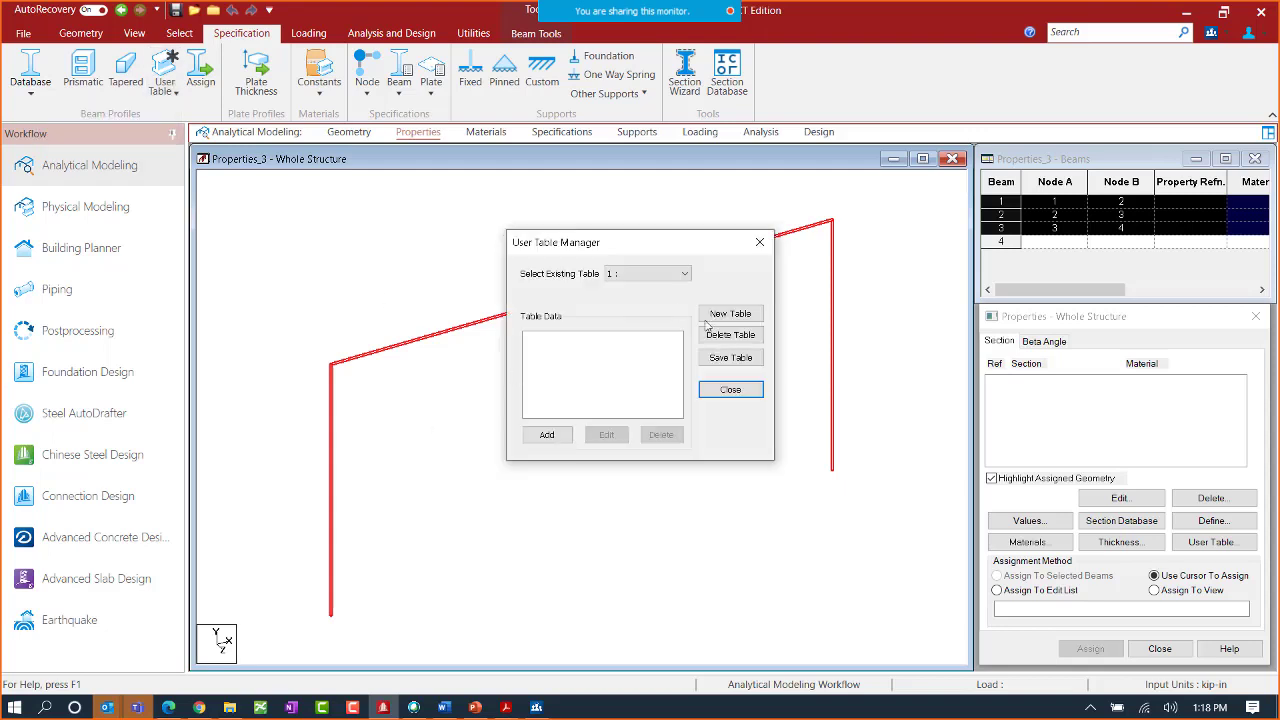
click(730, 313)
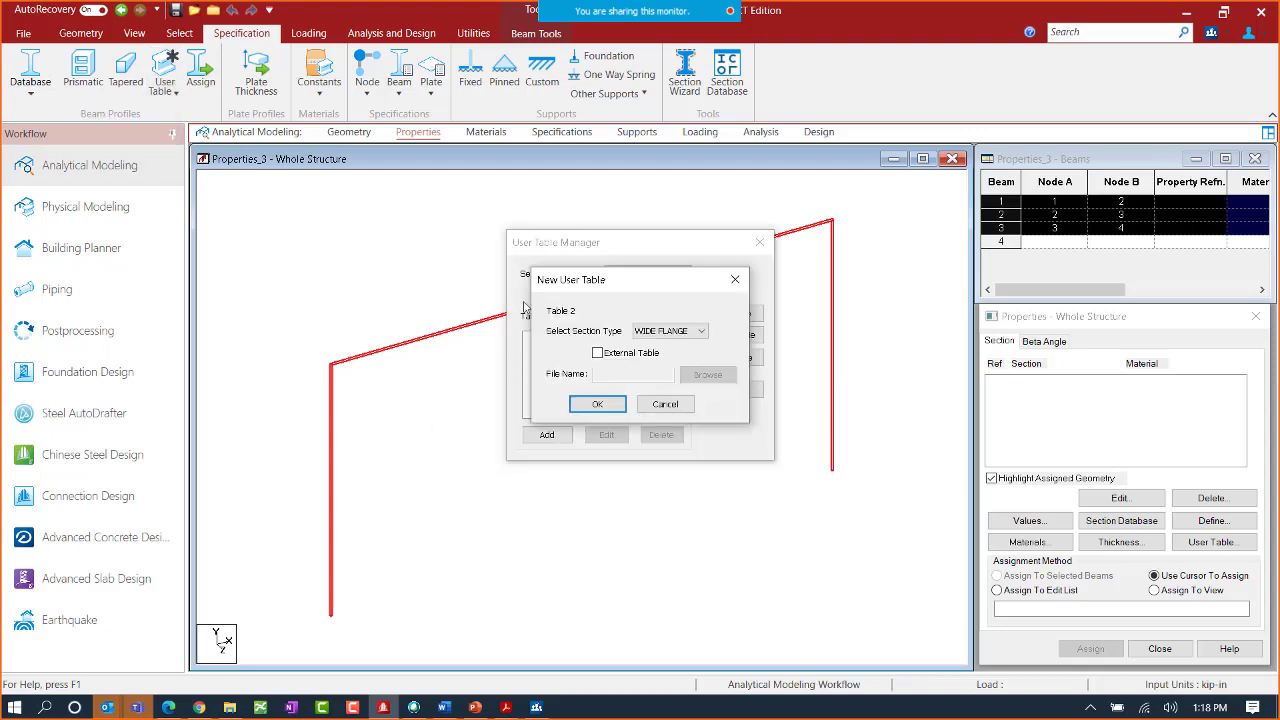
click(611, 405)
- Start a new wide flange section in Table 2 and name it 24WFX76
click(544, 435)
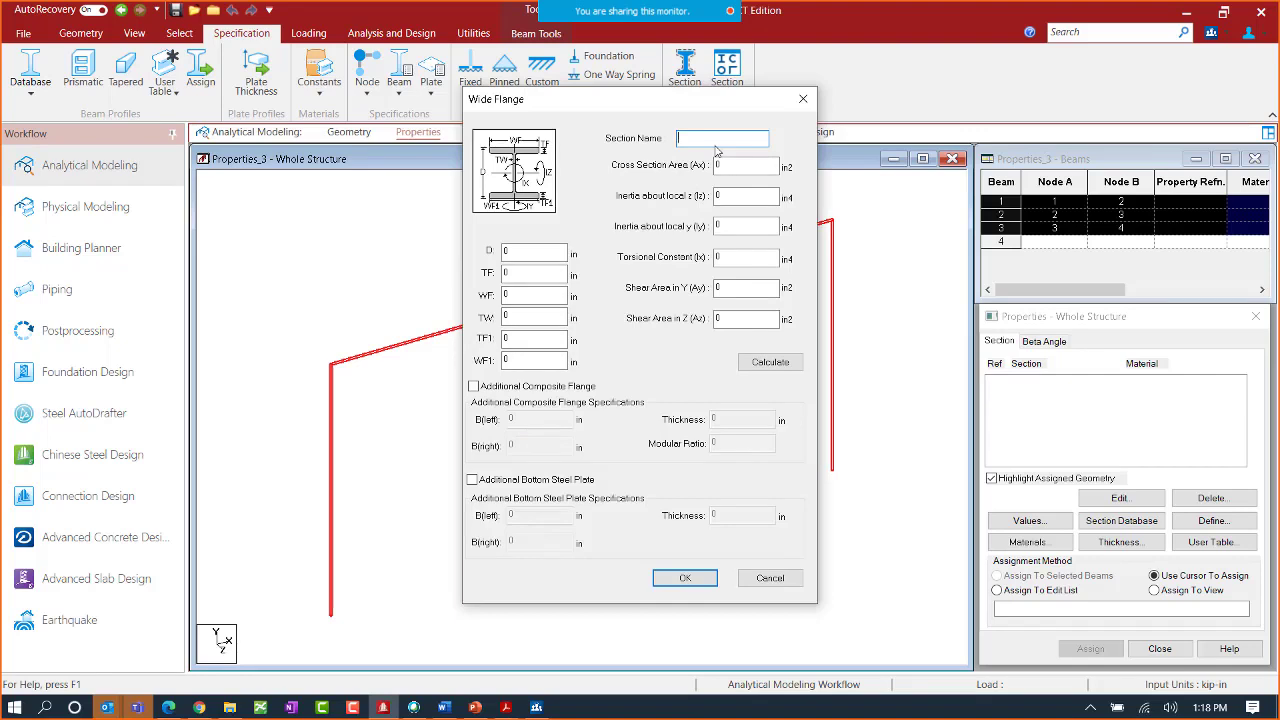
text(24WFX76)
key(Tab)
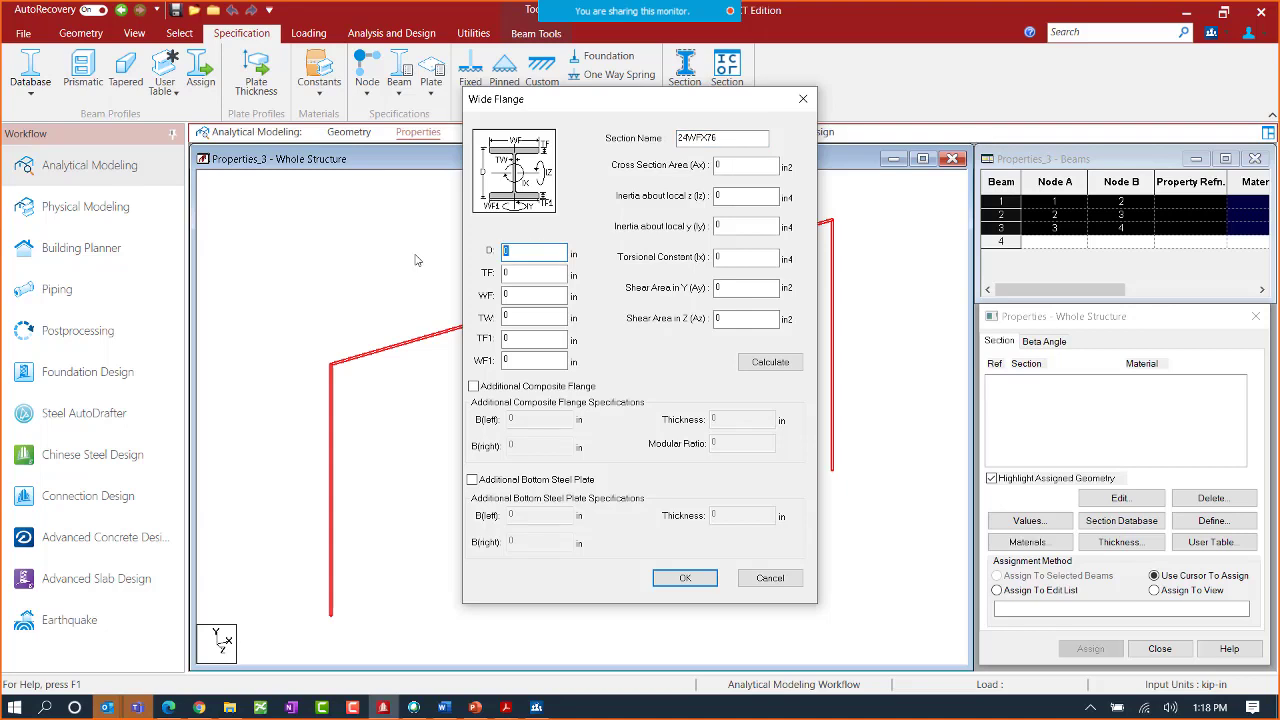
- Set the 24WFX76 section's dimensions to D 23.91, TF 0.682, WF 8.985 and TW 0.44 in
text(23.91)
key(Tab)
text(0.682)
click(548, 296)
double_click(548, 296)
text(8.905)
key(alt+Tab)
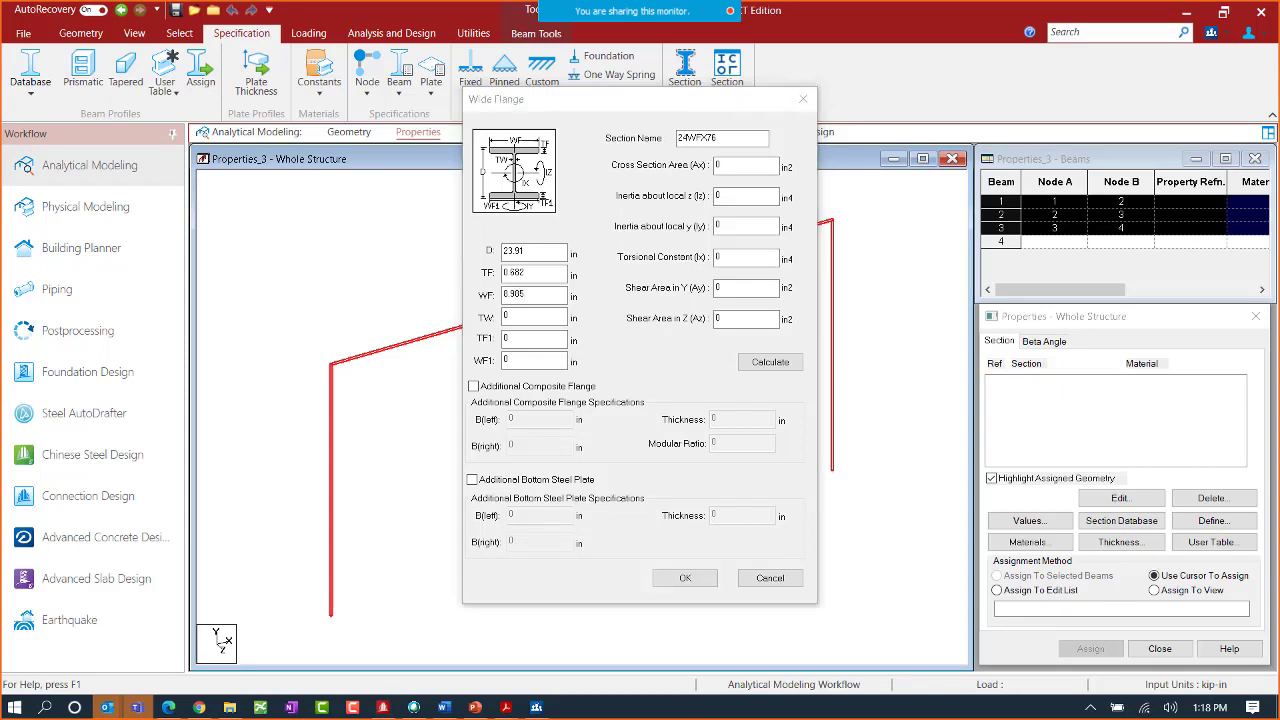
click(530, 316)
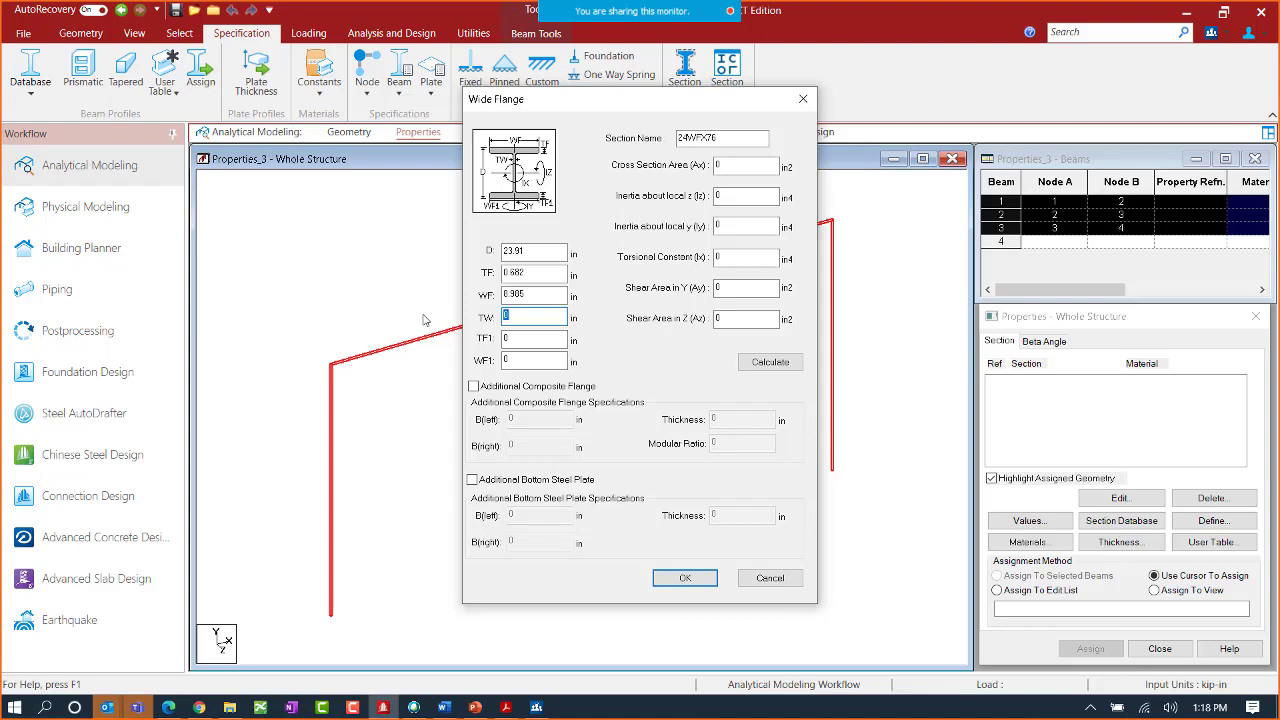
text(0.44)
click(544, 341)
double_click(544, 341)
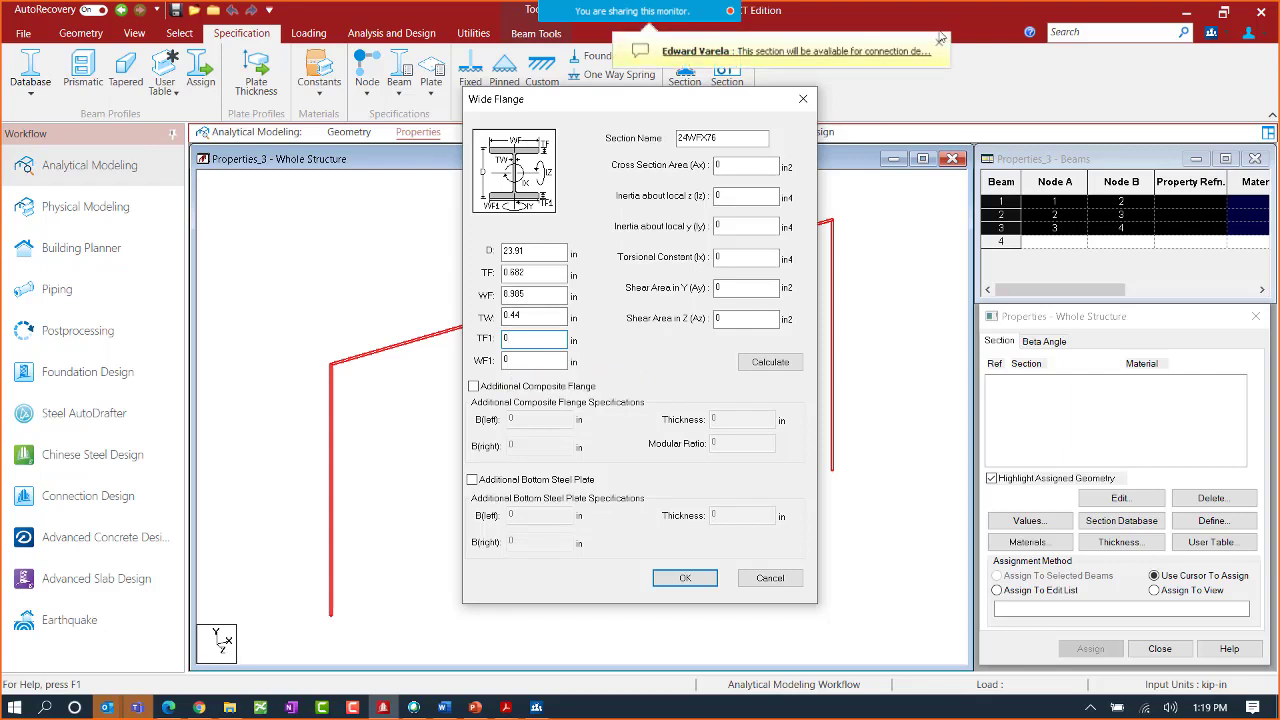
- Calculate the 24WFX76 section's properties, save it to Table 2 and close the User Table Manager
click(781, 365)
click(781, 365)
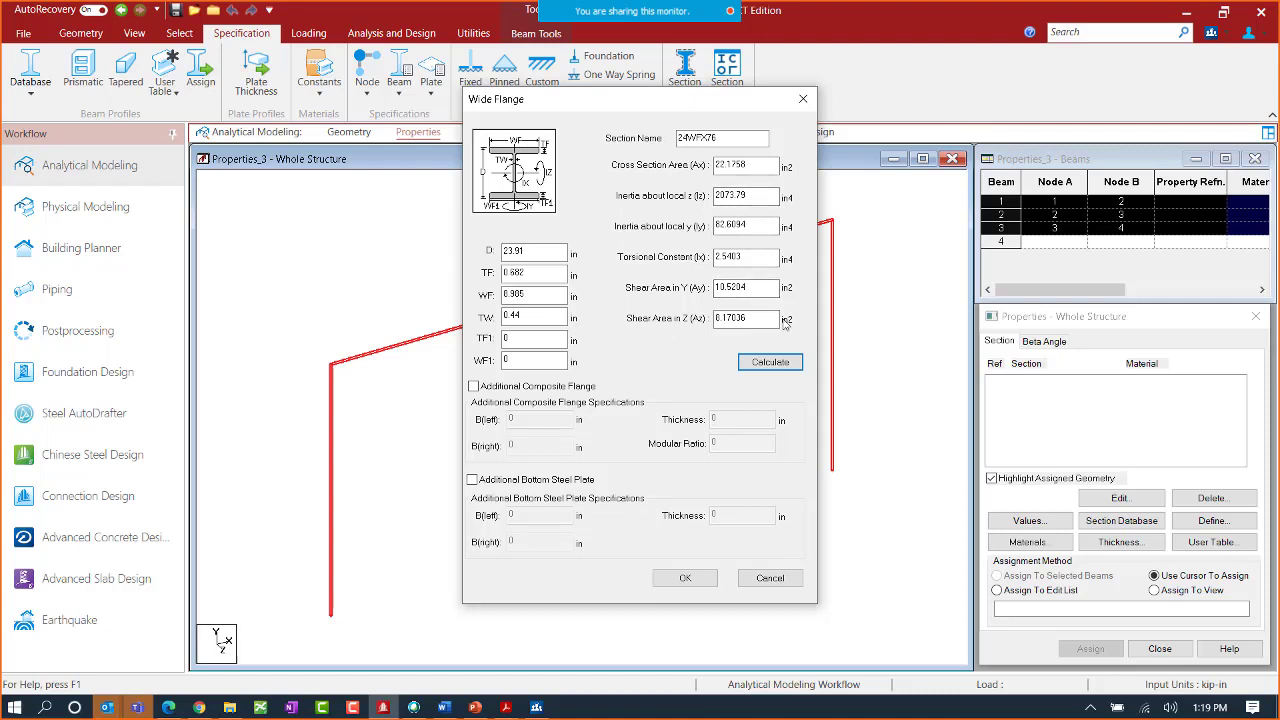
click(688, 578)
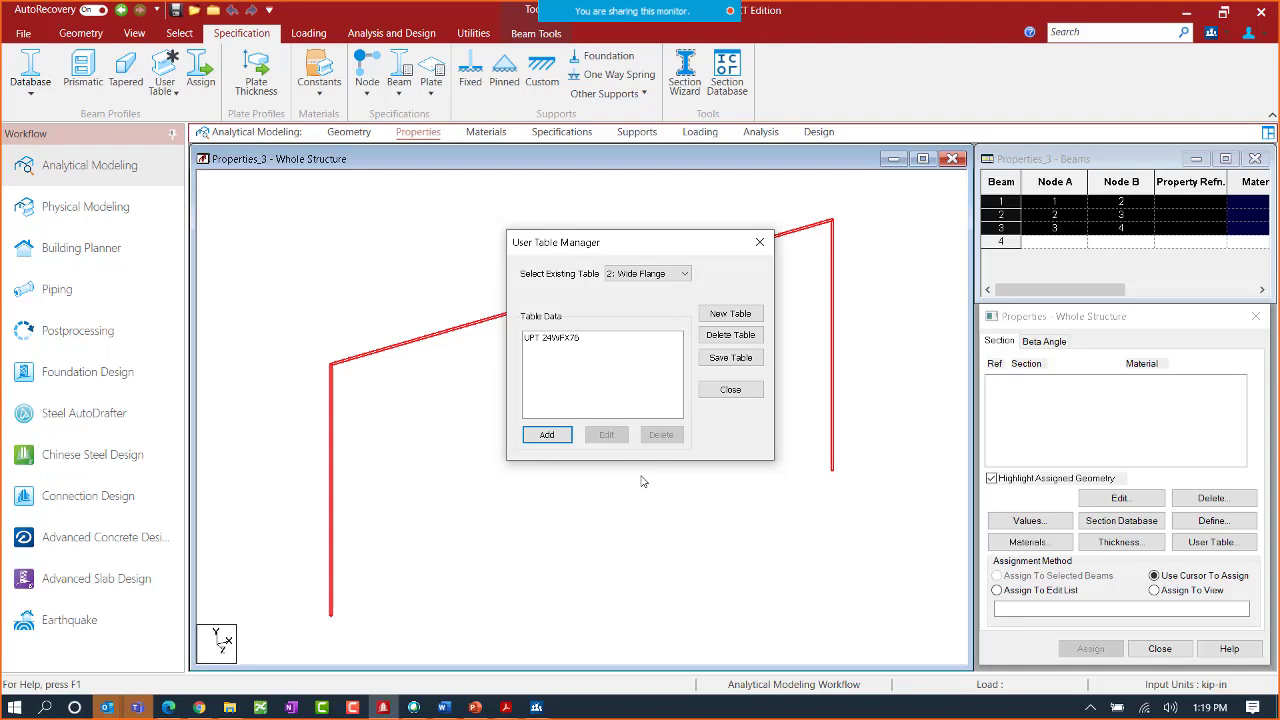
click(545, 340)
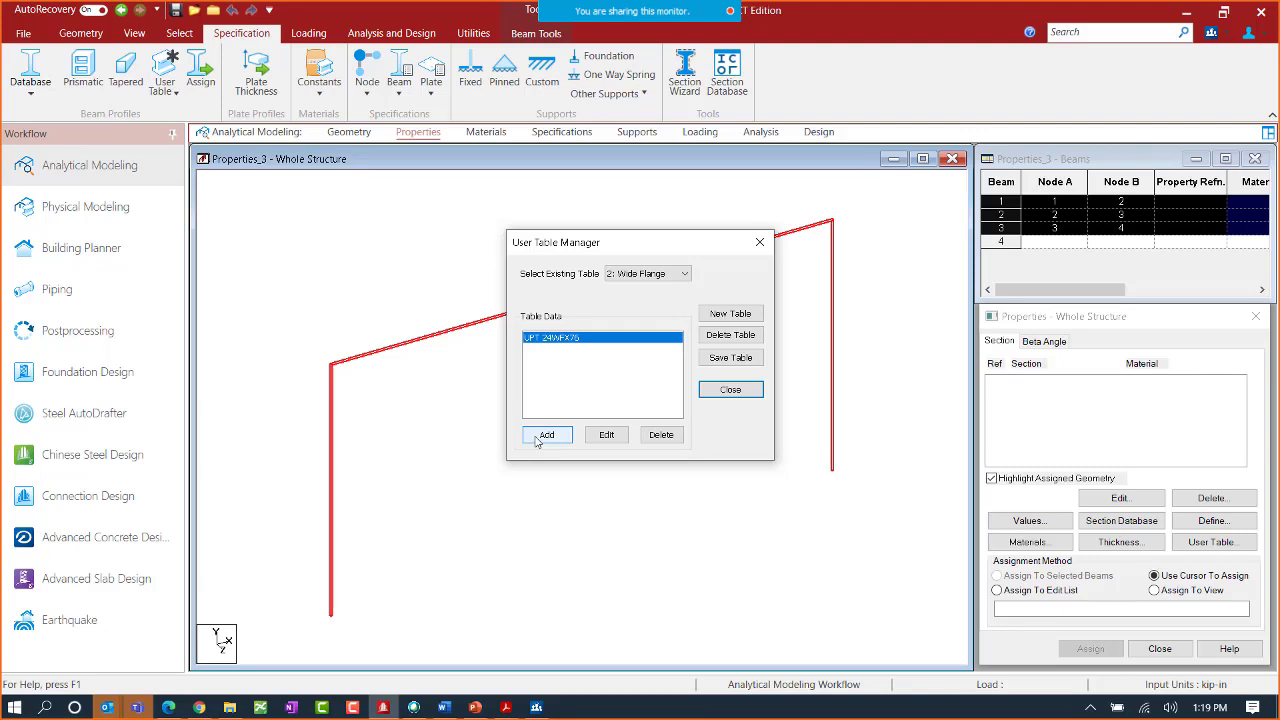
click(732, 391)
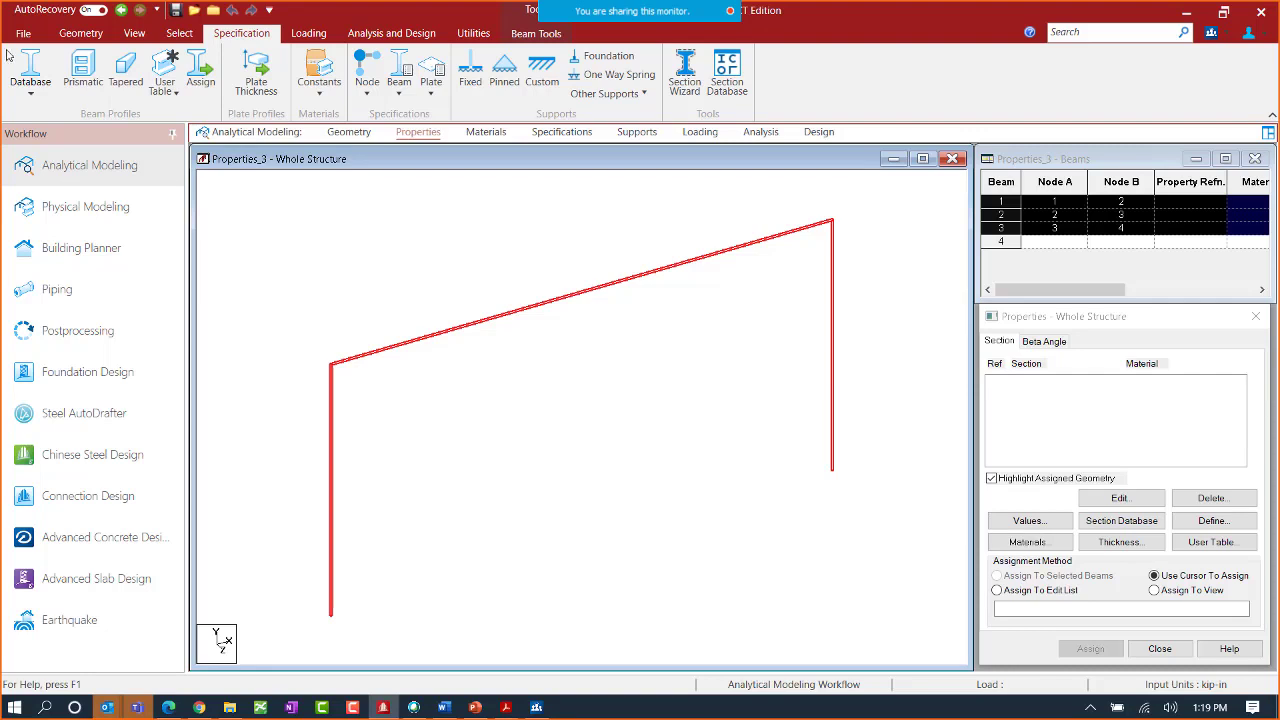
- Add UPT 24WFX76 from user table 2 to the model's section properties with STEEL material
click(176, 92)
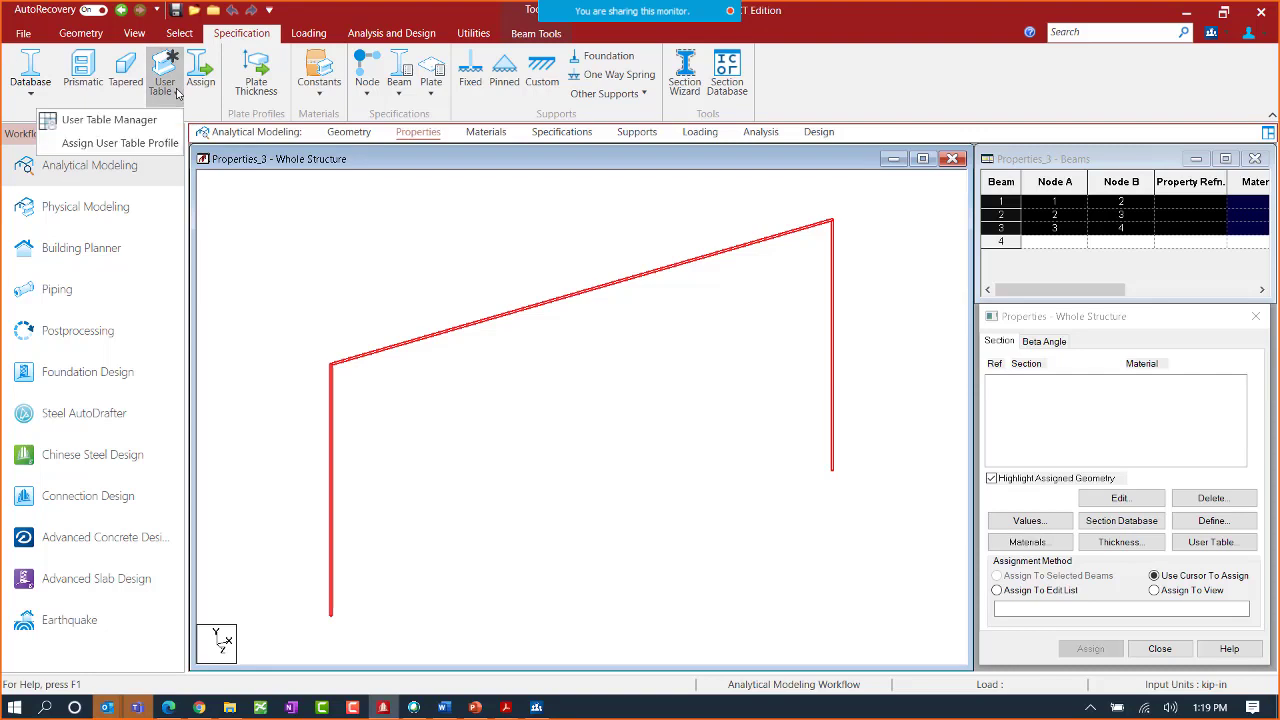
click(138, 146)
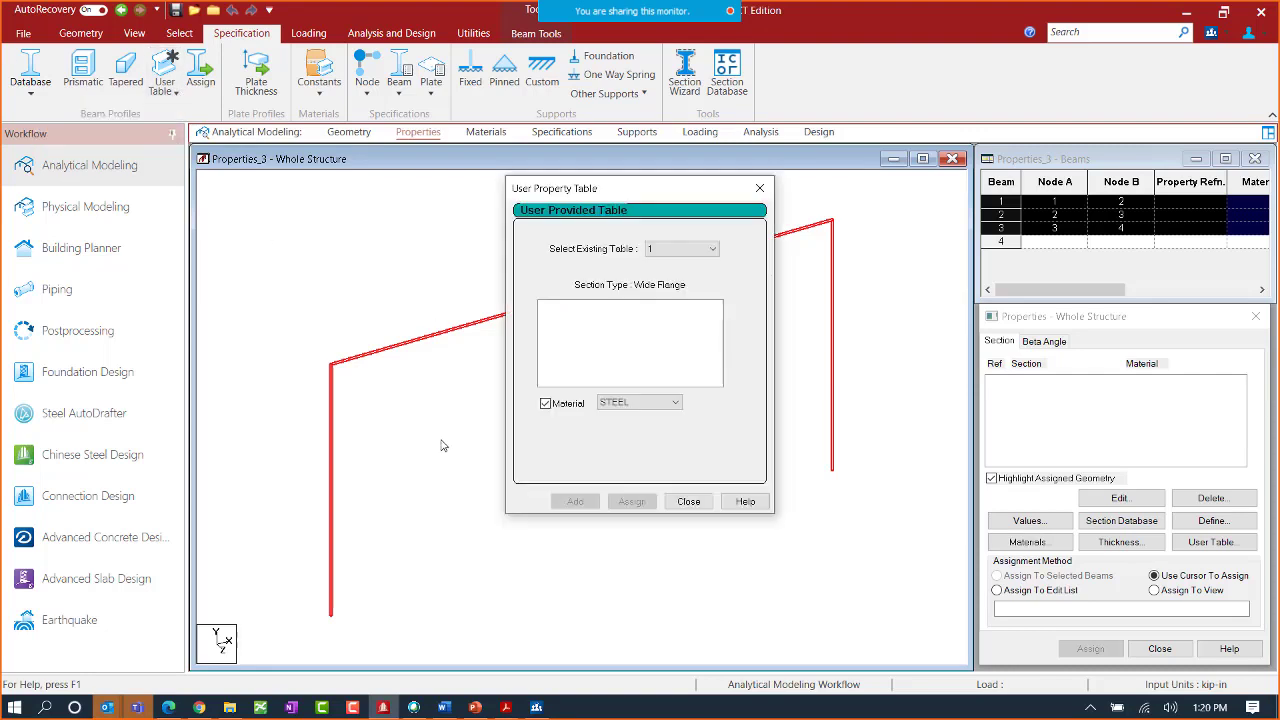
click(712, 248)
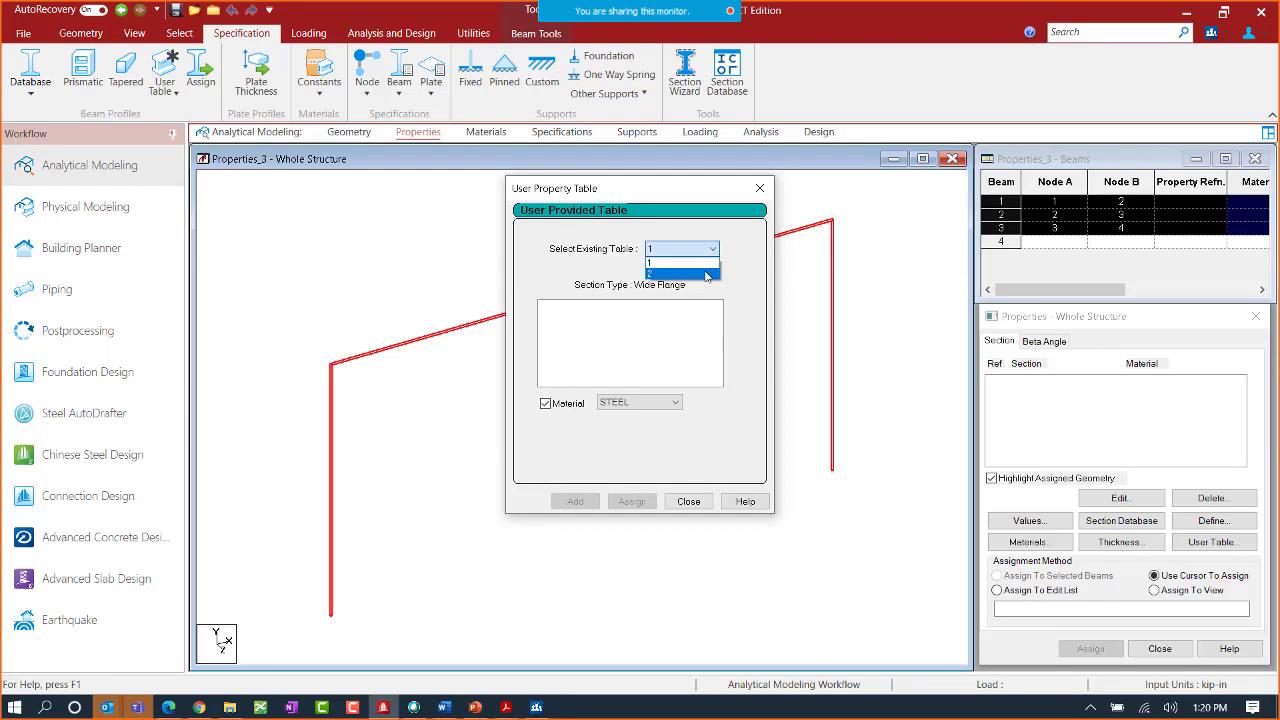
click(700, 268)
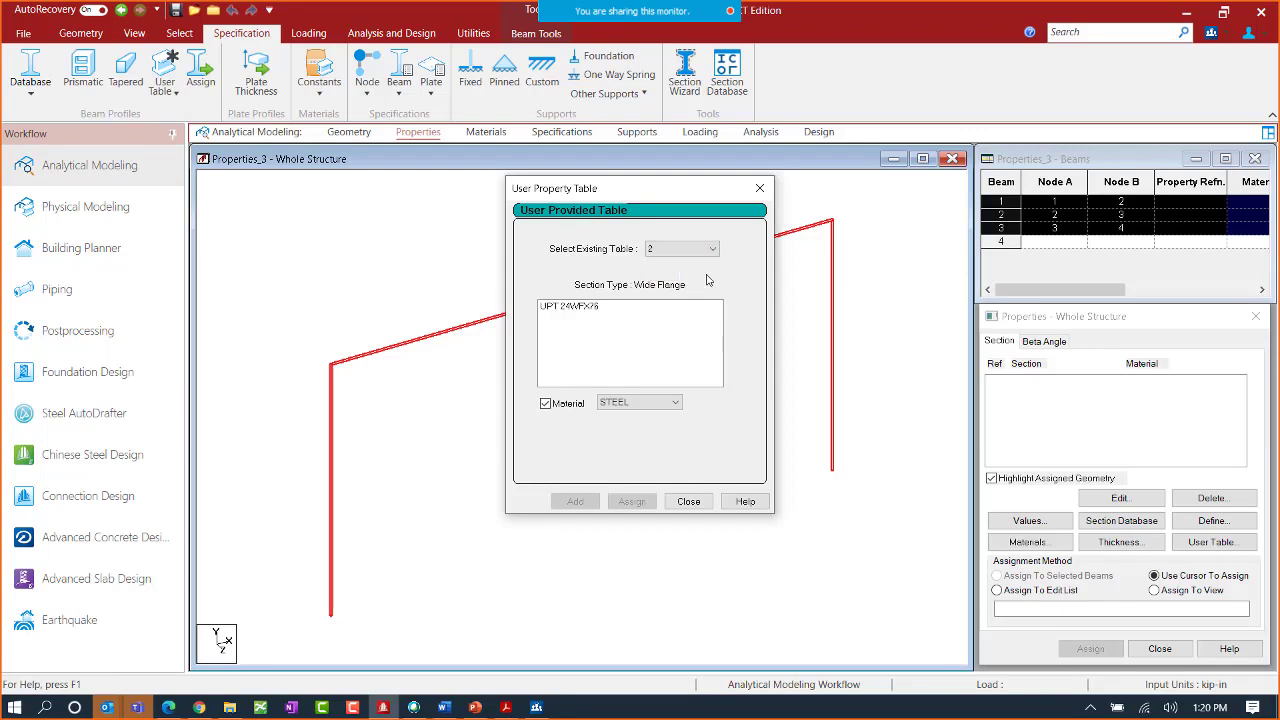
click(590, 309)
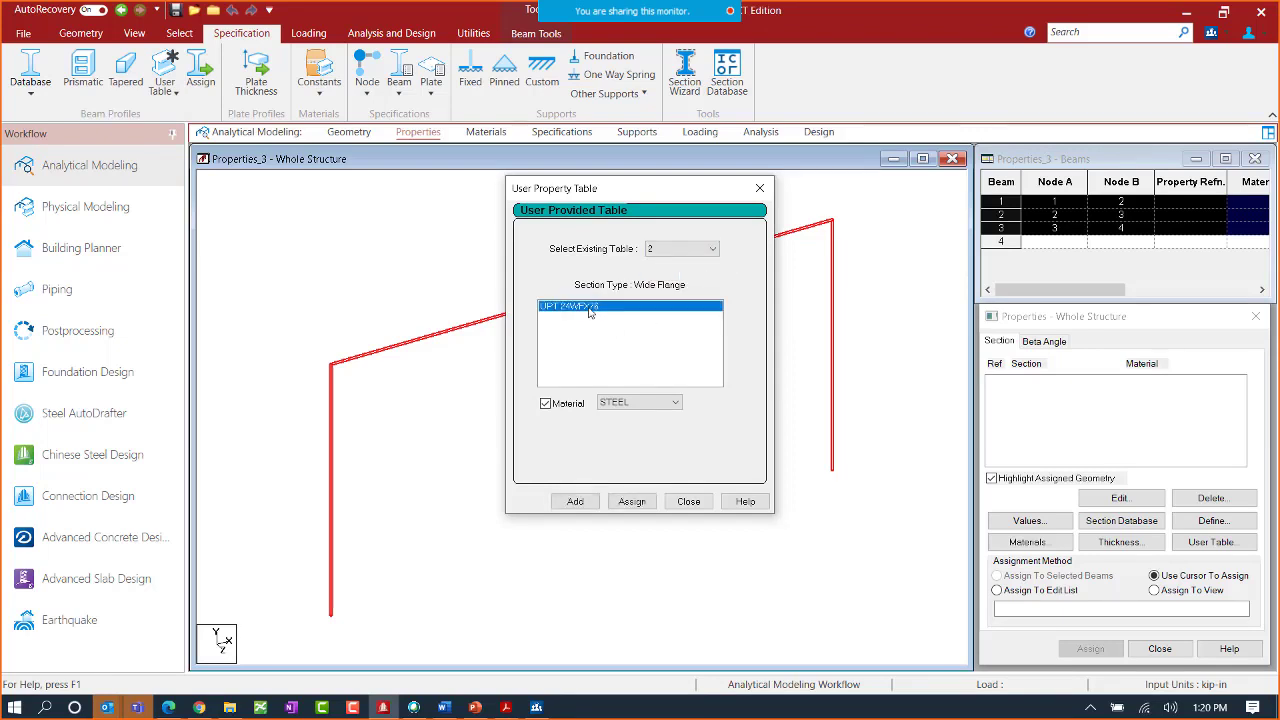
click(575, 501)
click(688, 501)
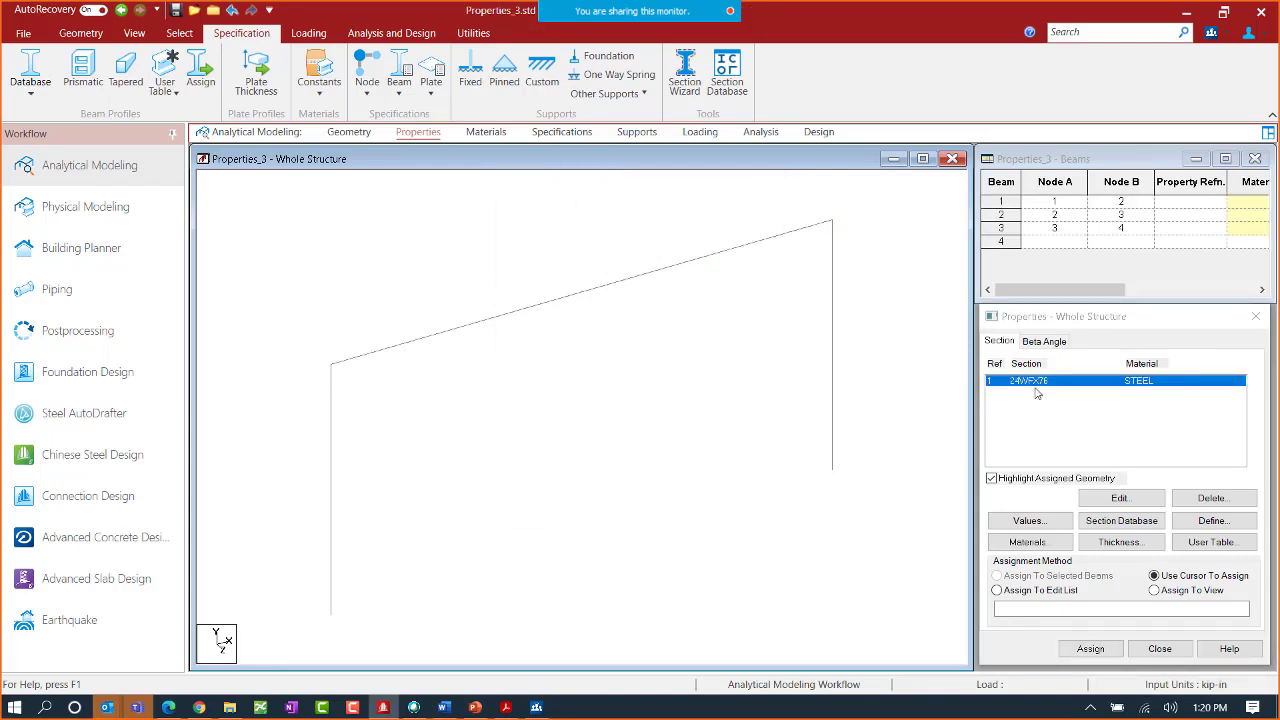
- Assign the 24WFX76 section to the entire view, and close the model with its changes saved
click(1163, 591)
click(1090, 648)
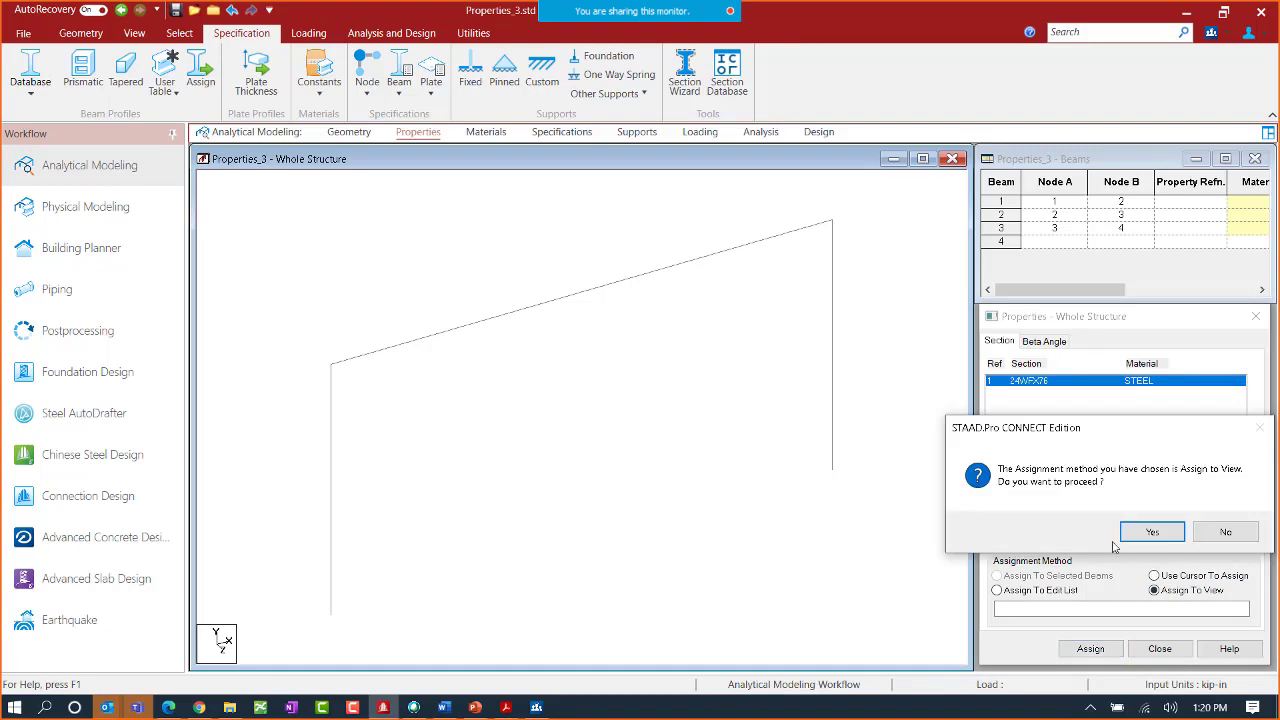
click(1150, 532)
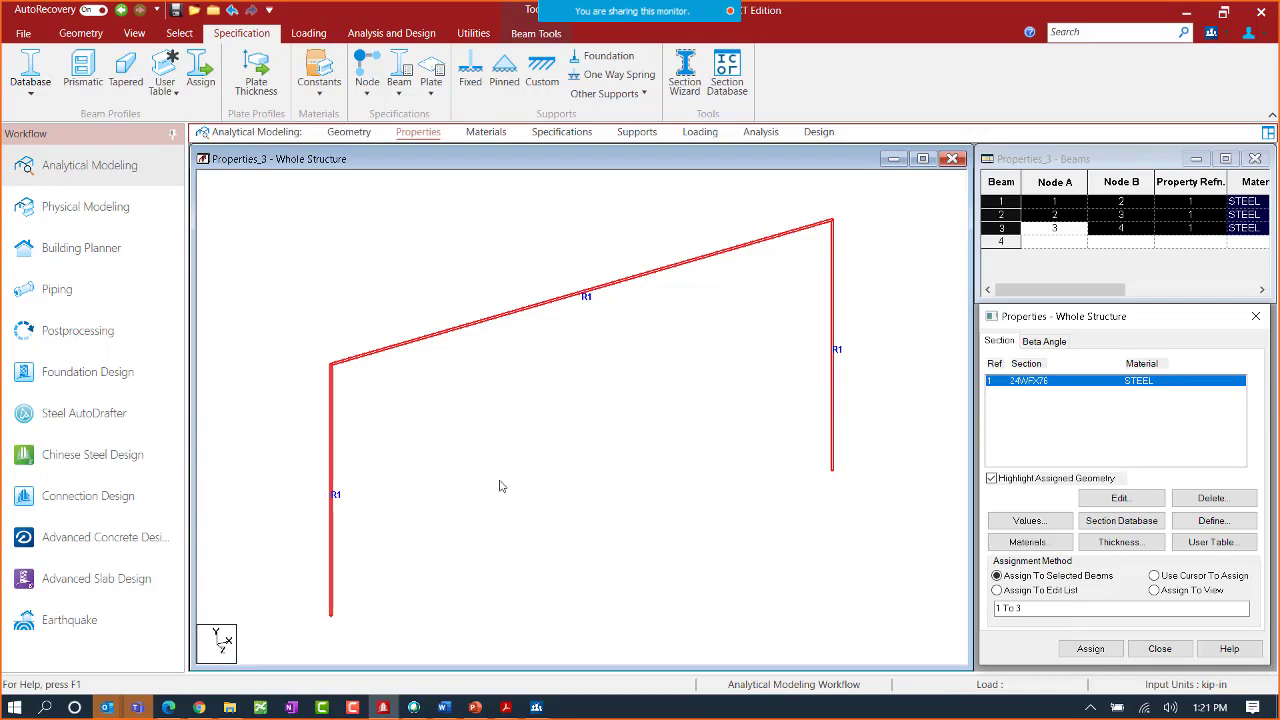
click(212, 12)
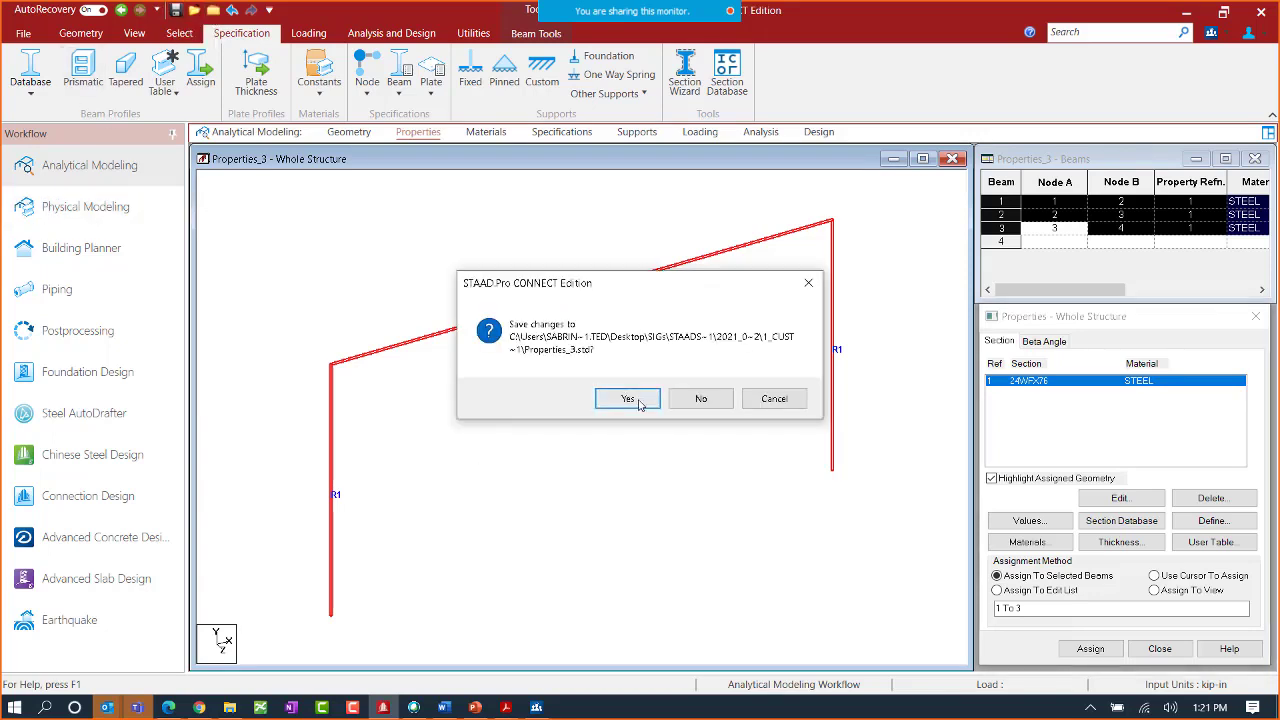
click(628, 399)
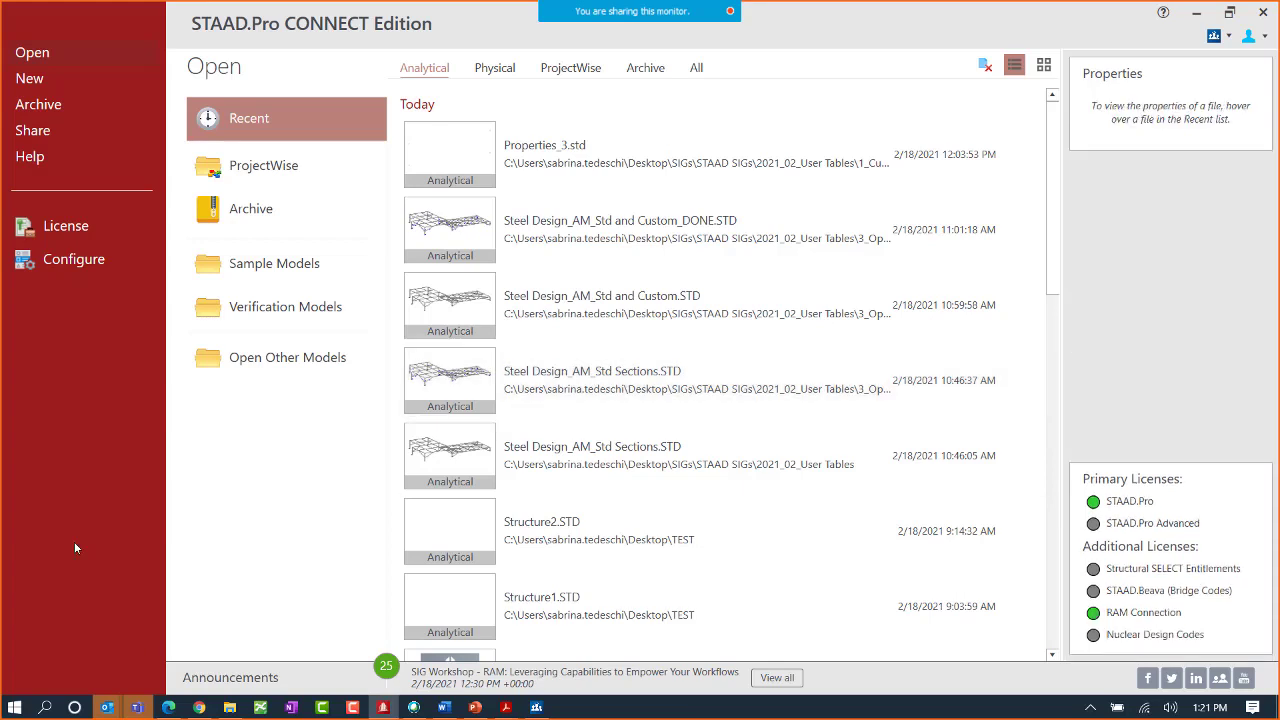
- View the installed program's version and licensing information, and close the information window
click(30, 156)
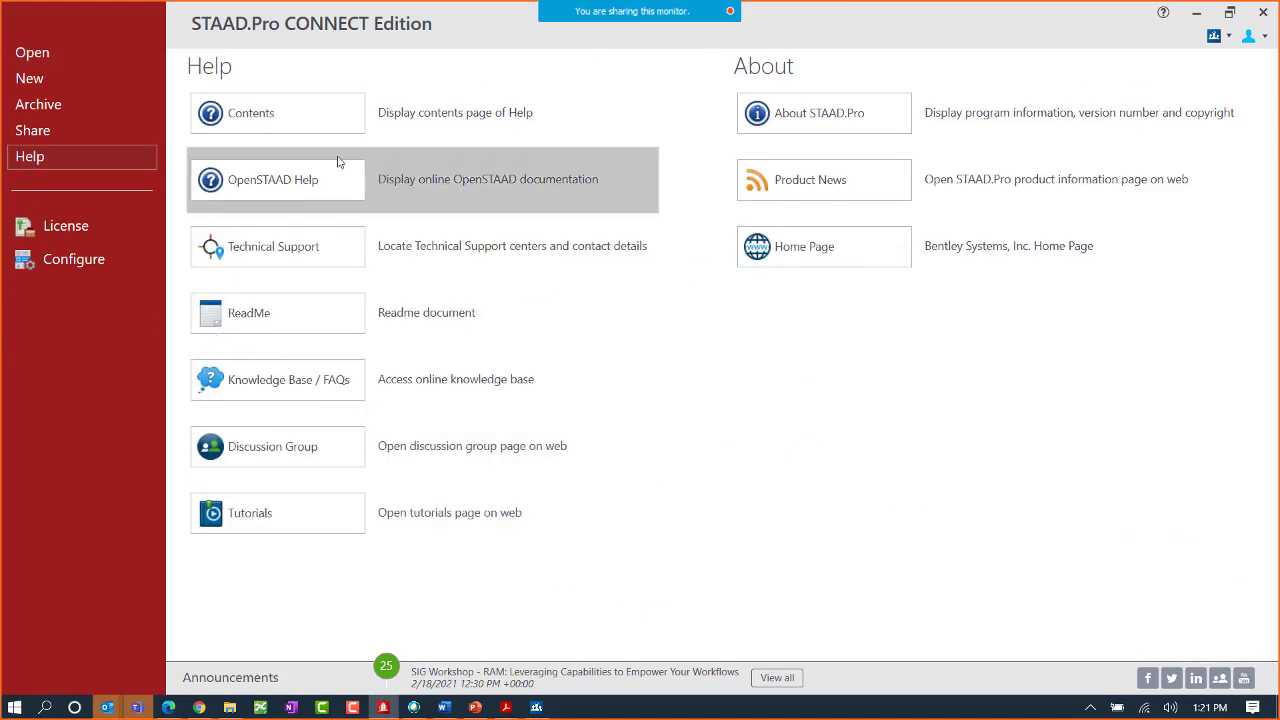
click(805, 130)
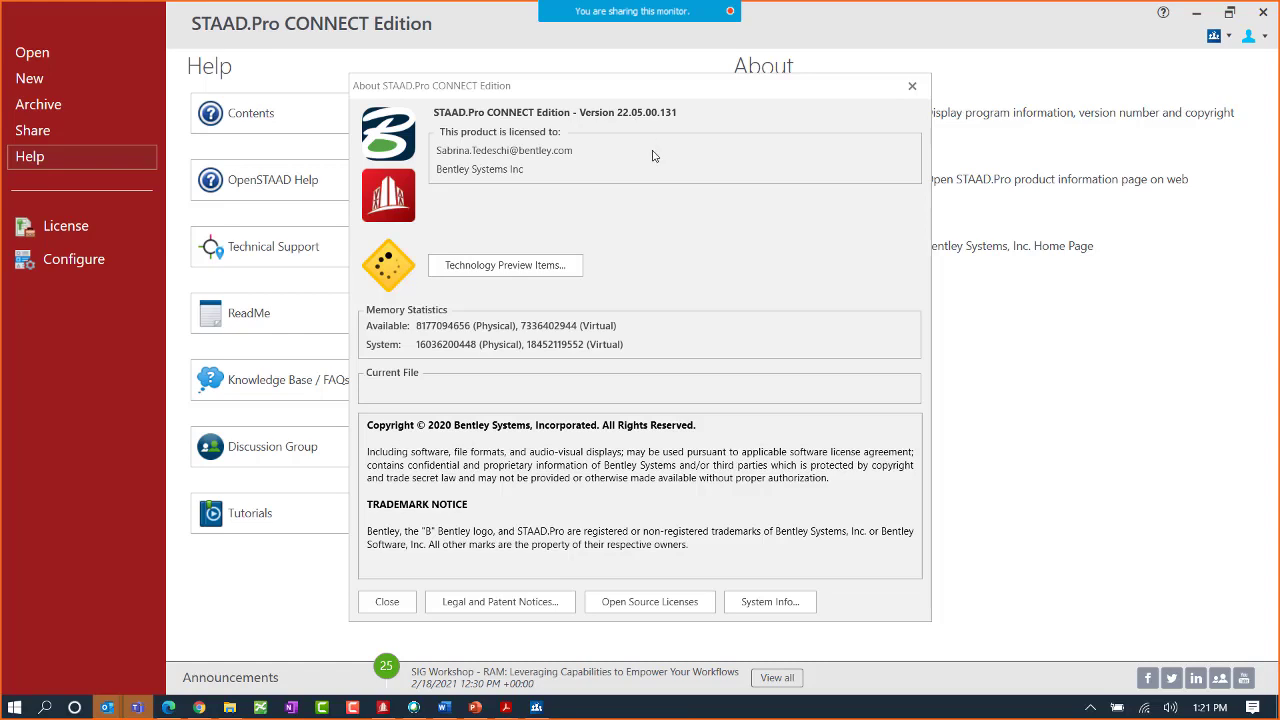
click(912, 86)
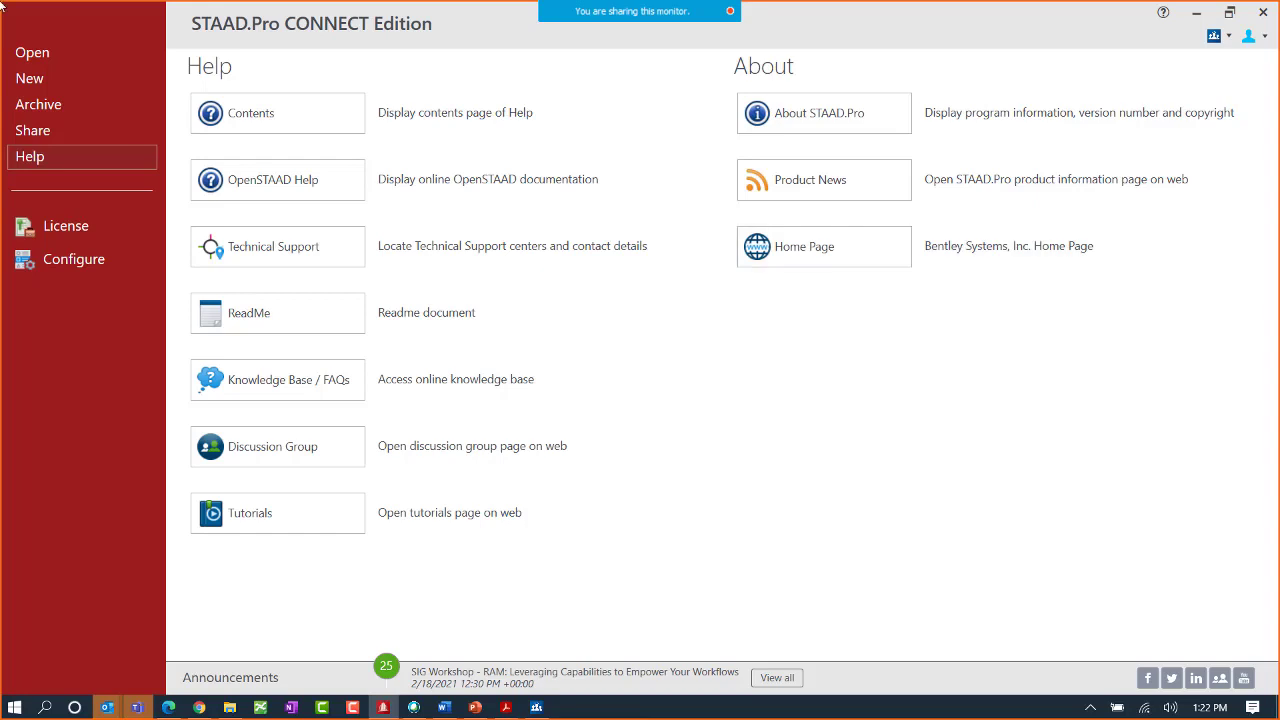
- Start a new analytical model with the file name Seed Input
click(60, 86)
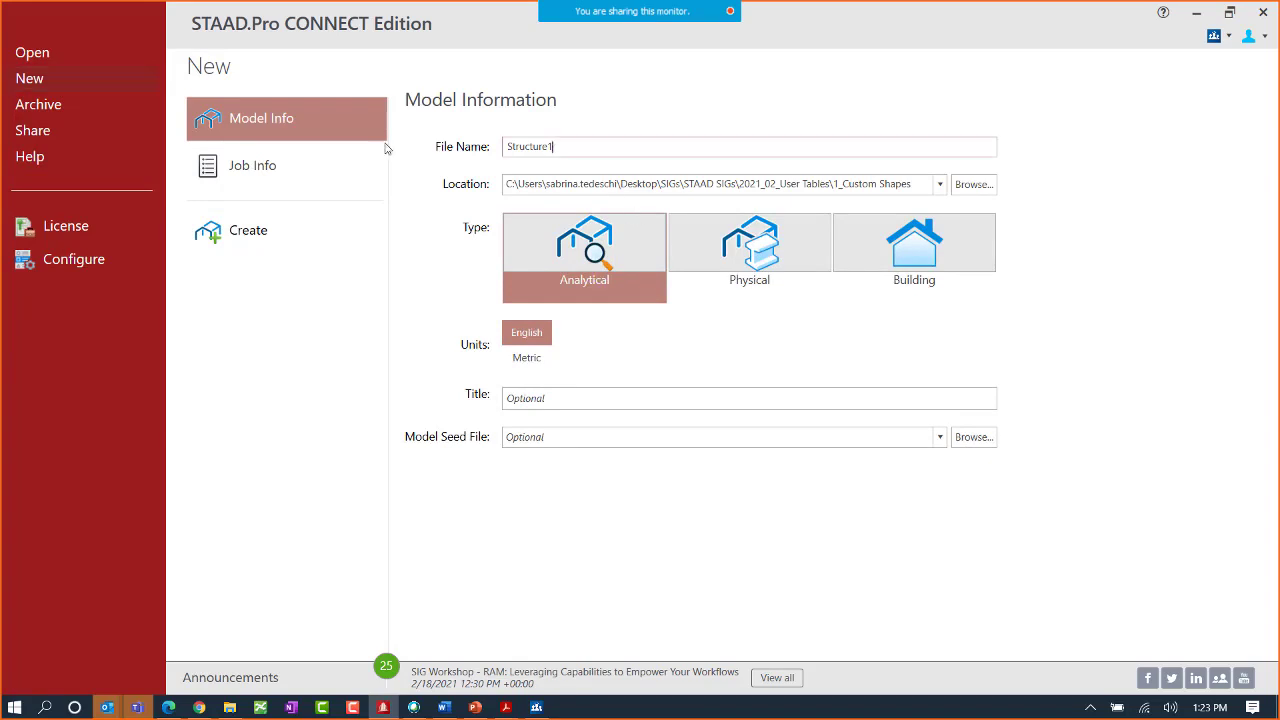
click(343, 138)
text(See)
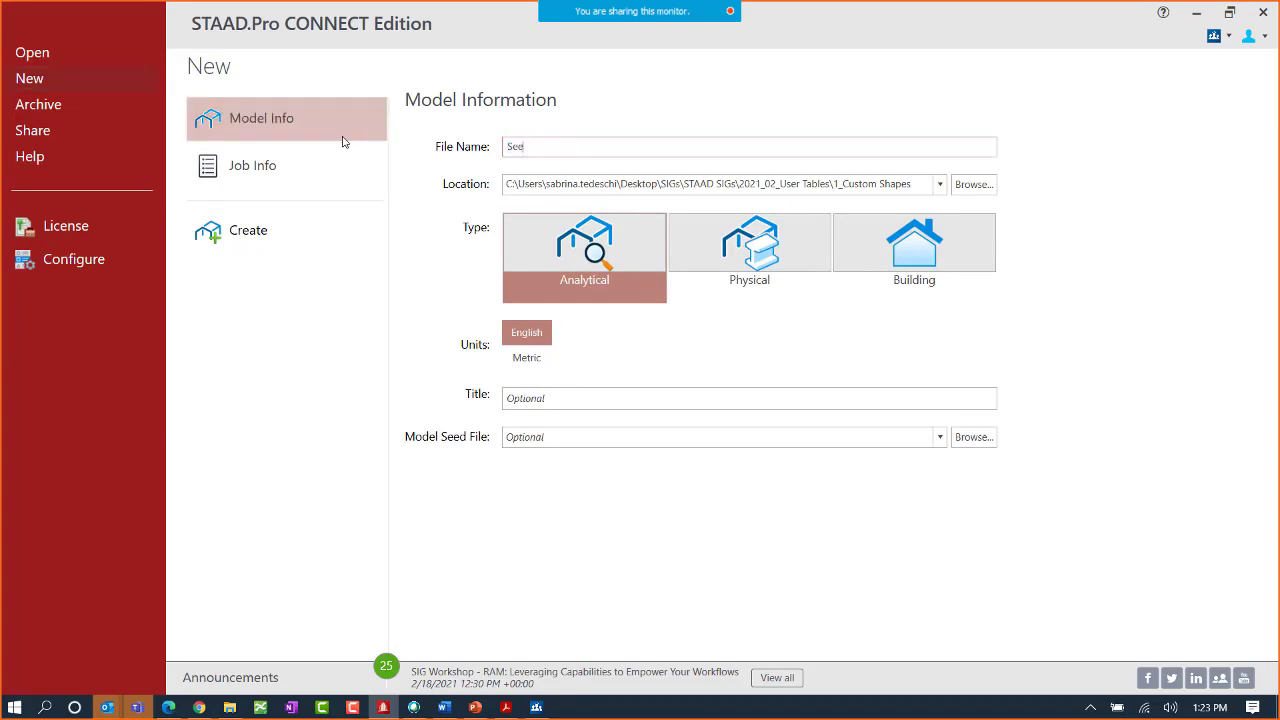
text(d Inpu)
text(rt)
key(BackSpace)
key(BackSpace)
key(BackSpace)
key(BackSpace)
key(BackSpace)
key(BackSpace)
text(Input)
- Choose User Table_AM from the 2_User Table Seed Files folder as the model seed file and create the model
click(532, 438)
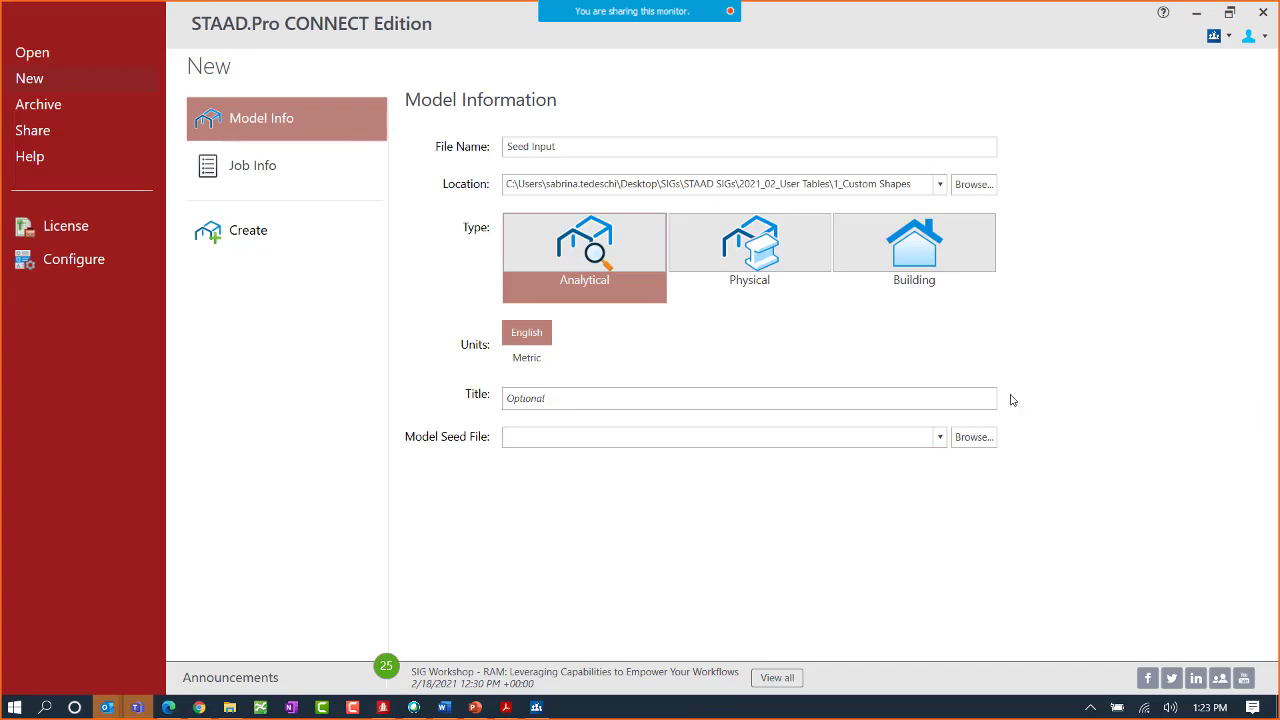
click(967, 440)
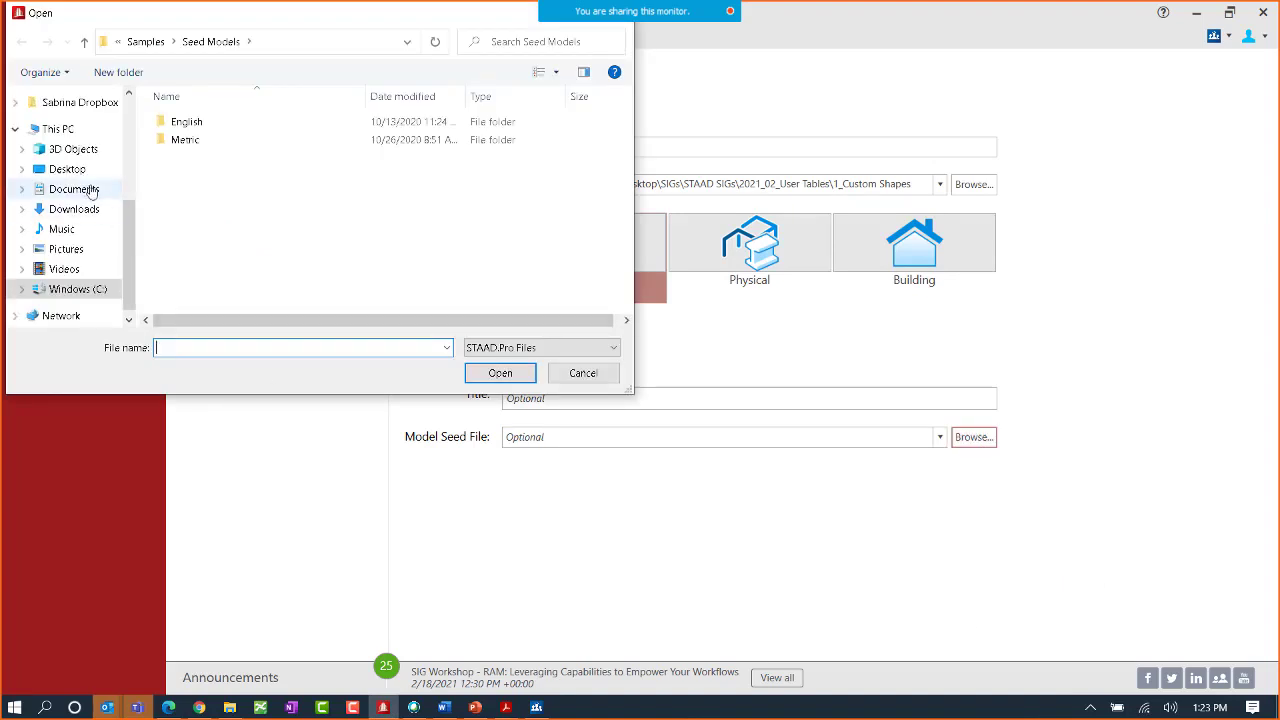
click(70, 169)
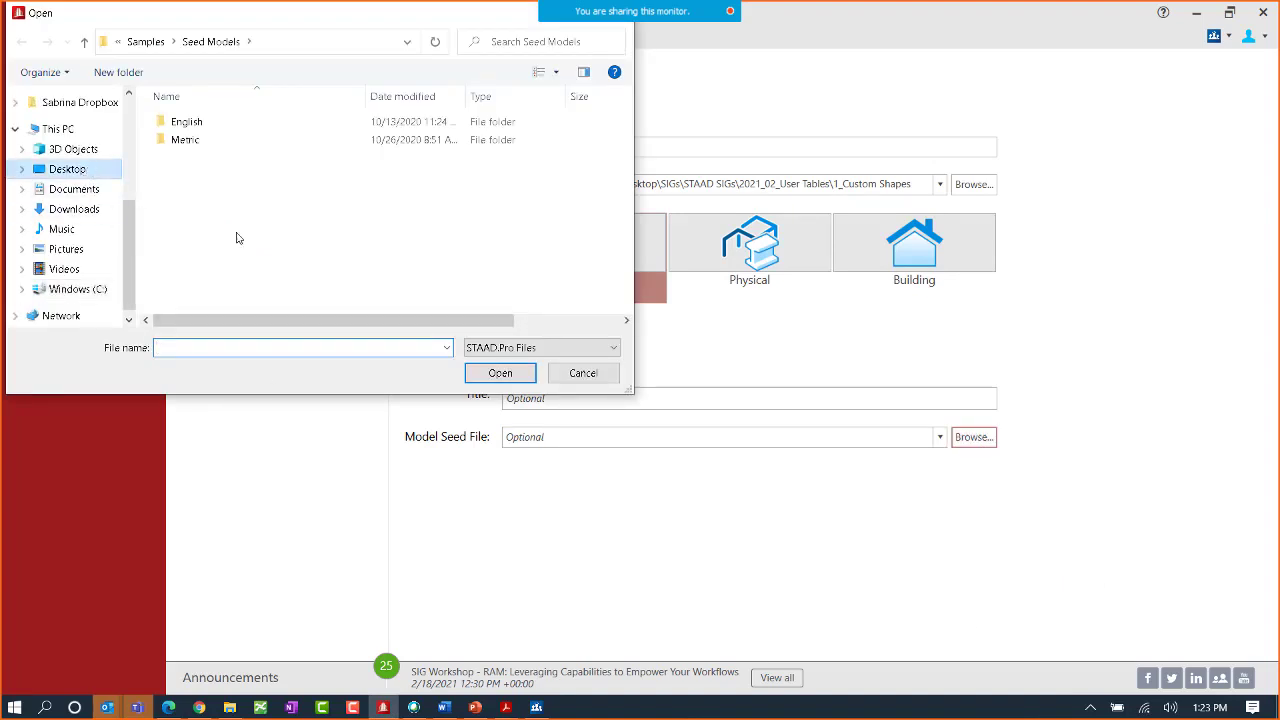
scroll(237, 238, down, 5)
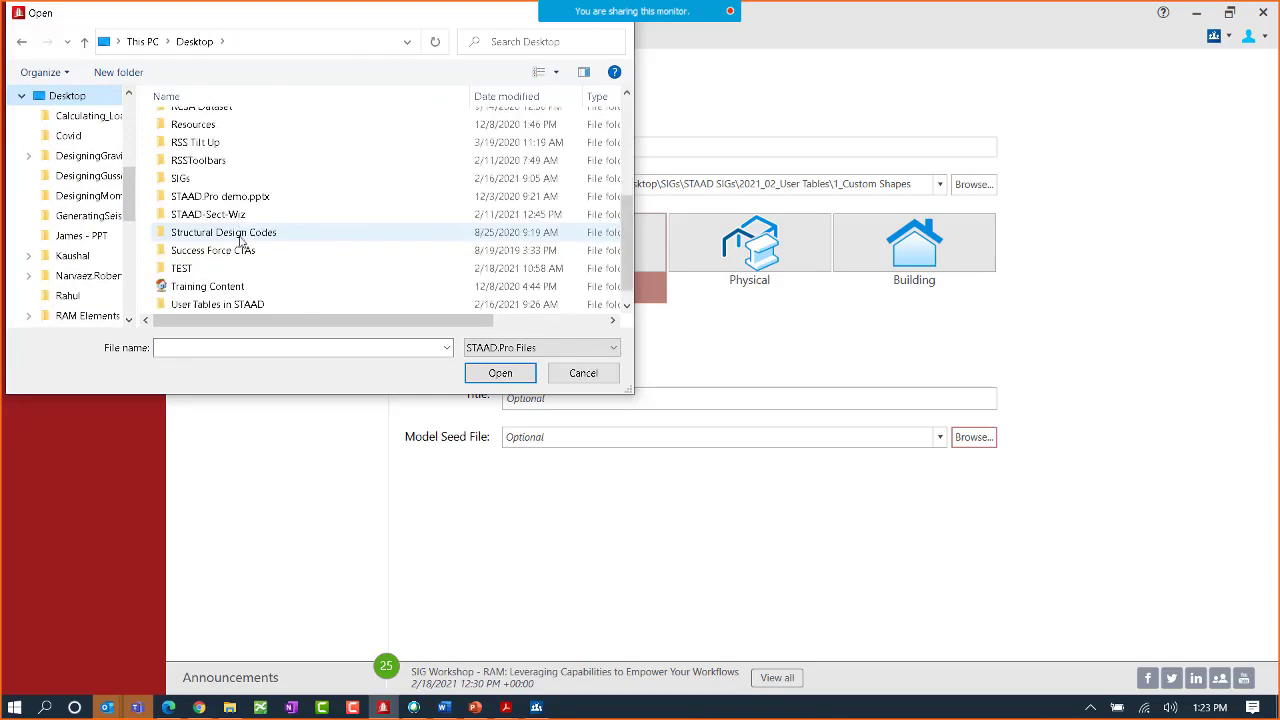
double_click(185, 178)
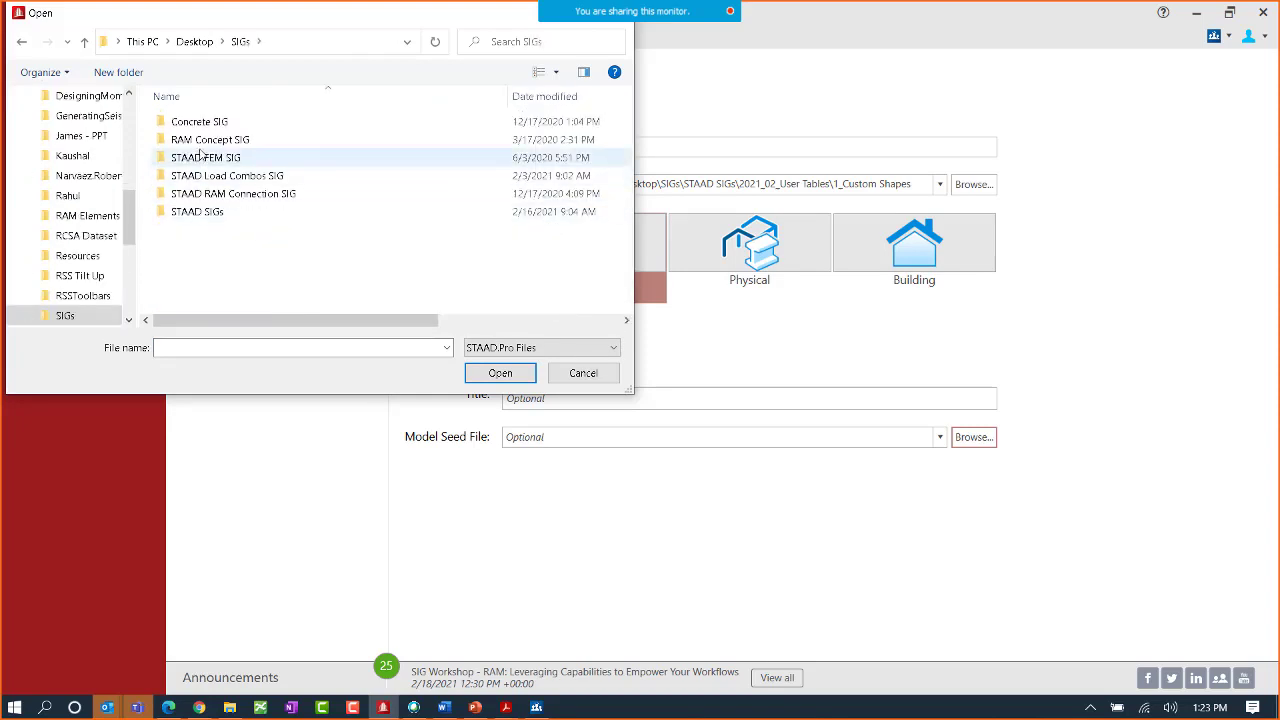
double_click(212, 211)
double_click(215, 212)
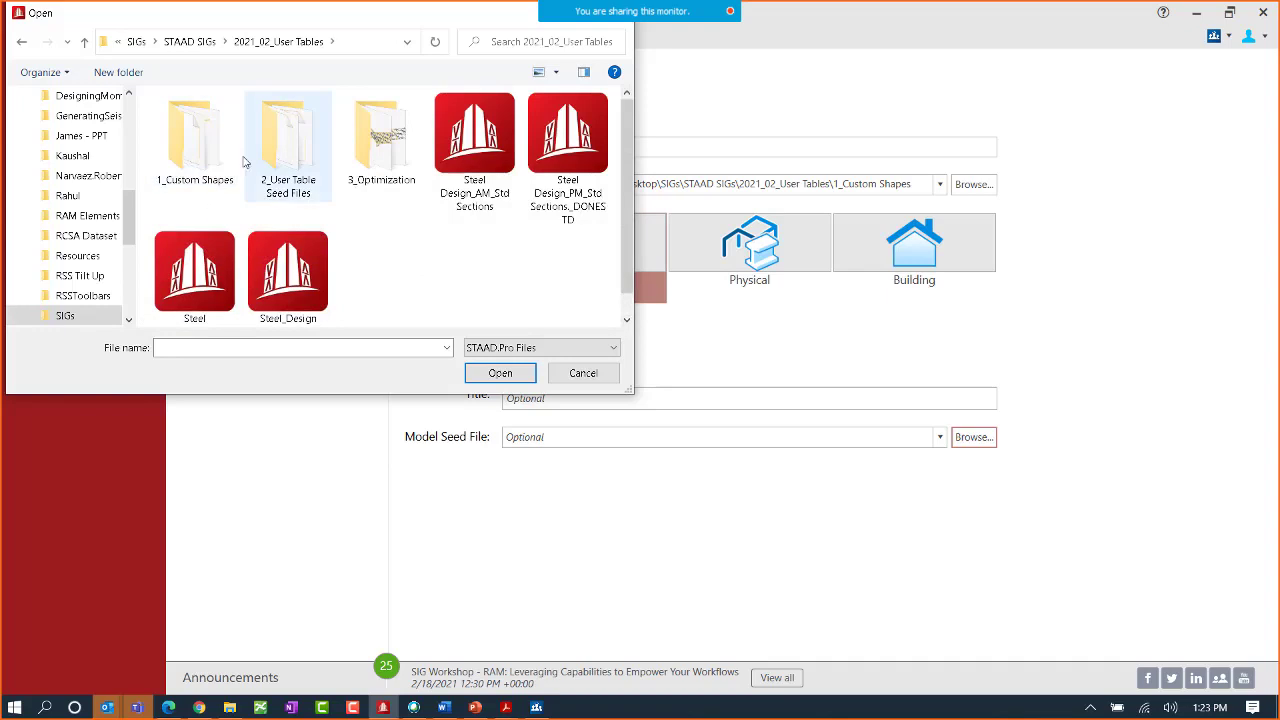
double_click(290, 178)
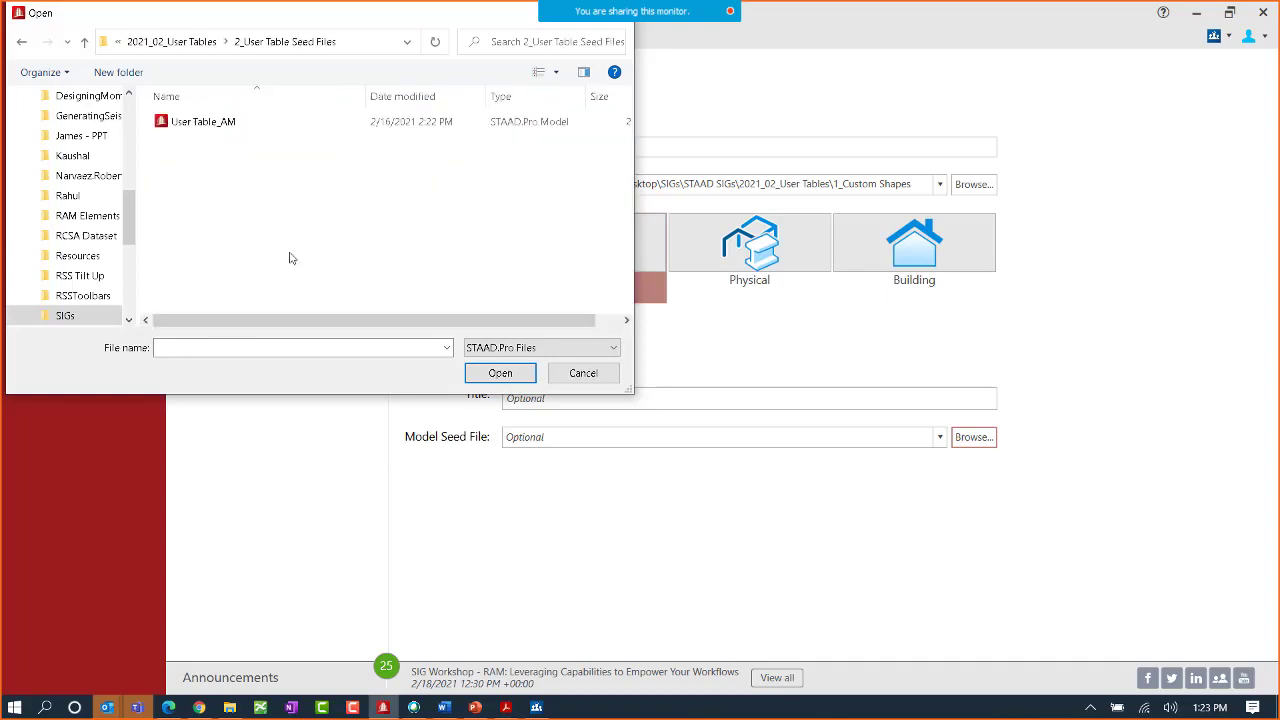
click(187, 130)
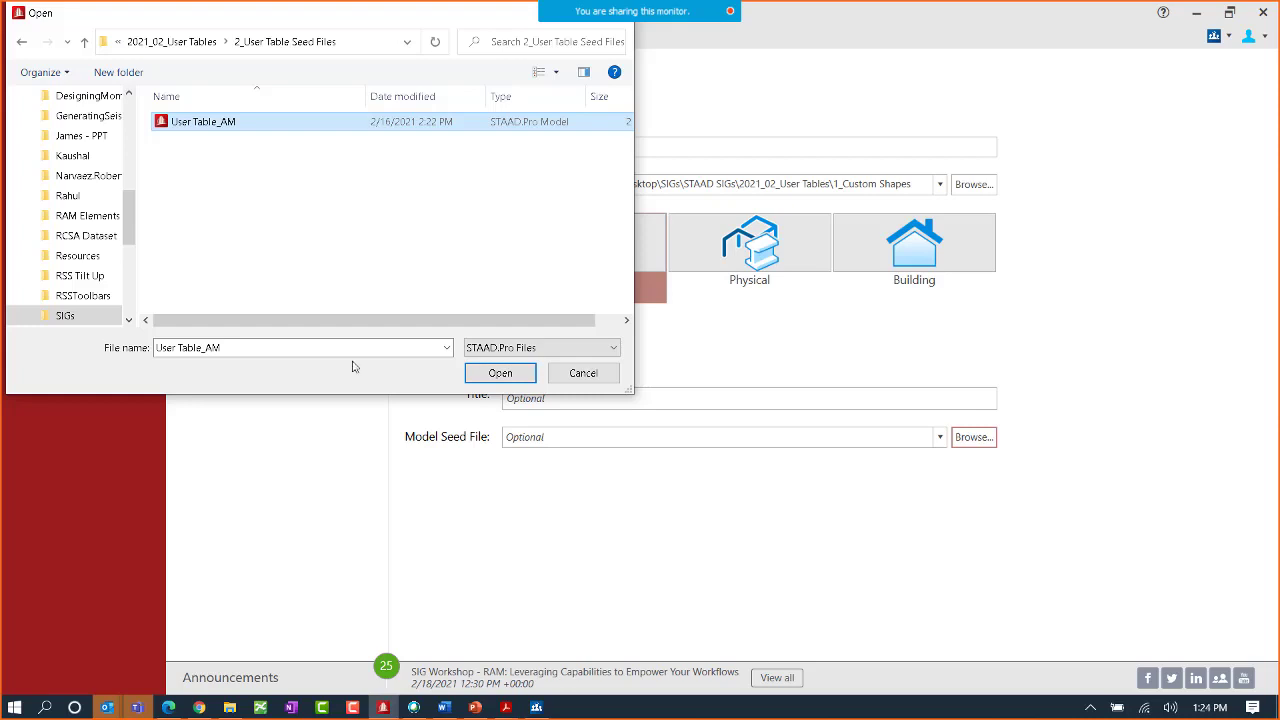
click(489, 375)
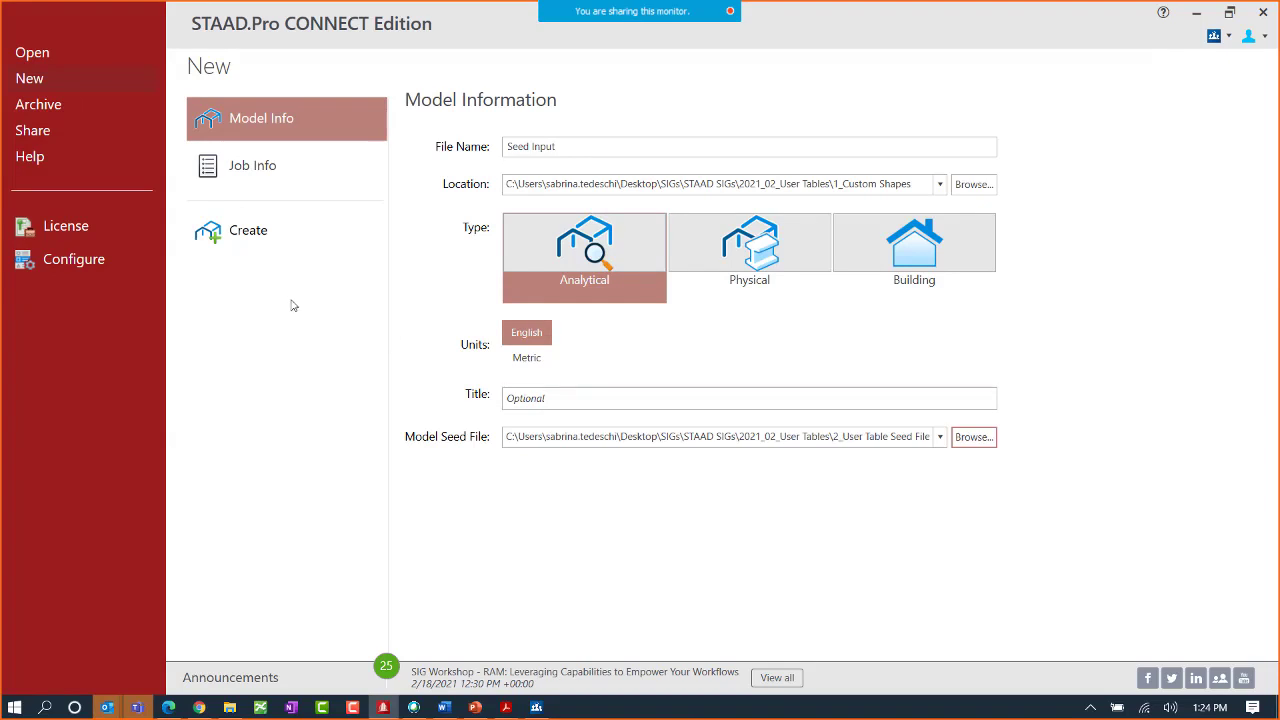
click(245, 236)
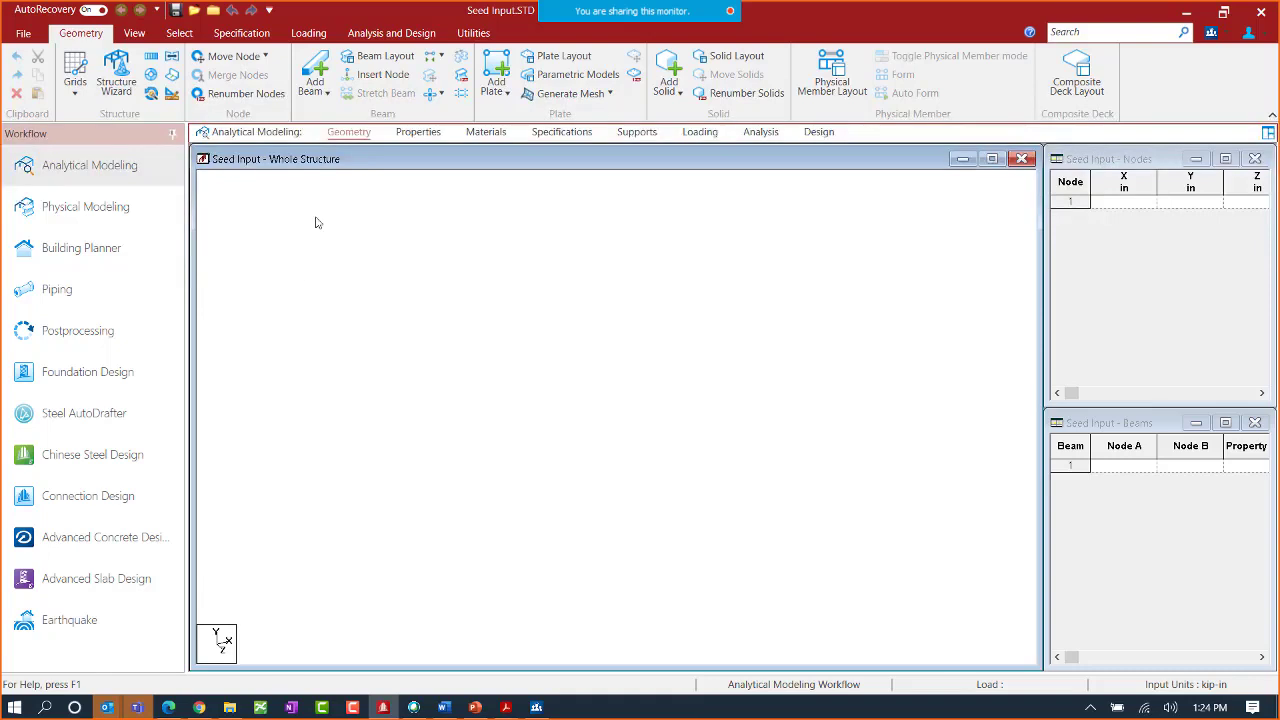
- Review the wide flange sections available in user table 1 of the new model
click(241, 33)
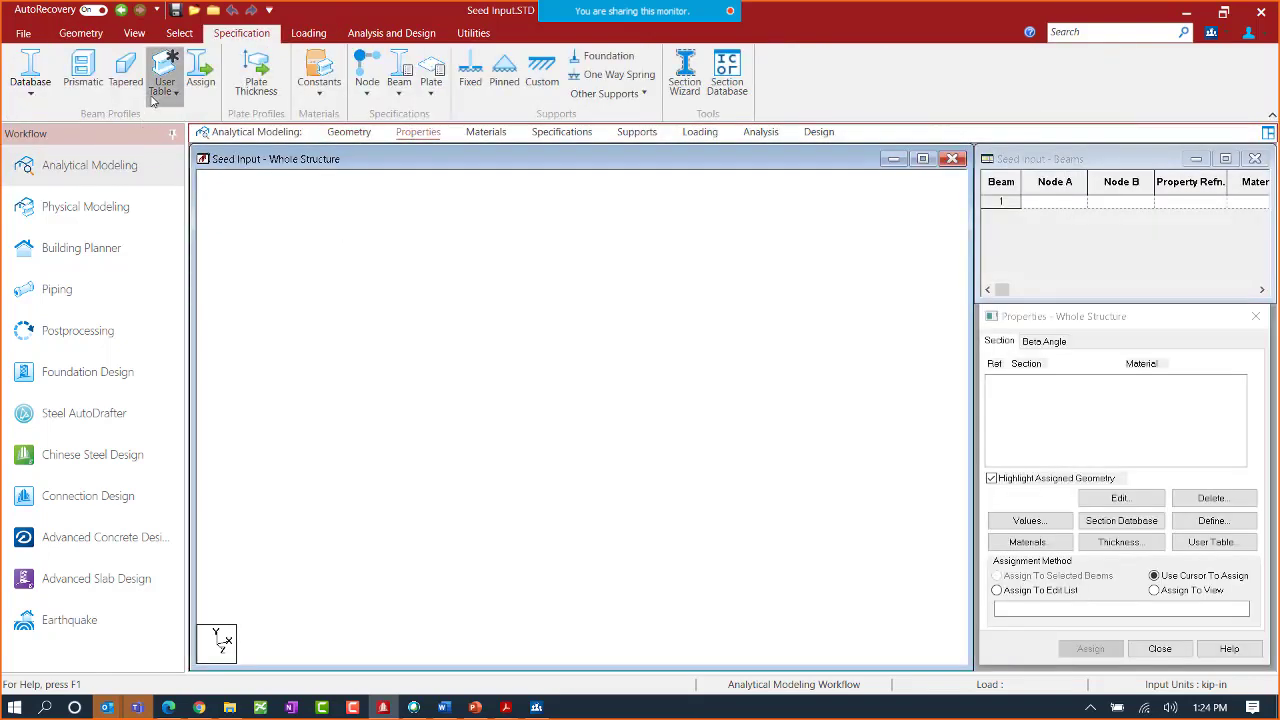
click(166, 82)
click(130, 148)
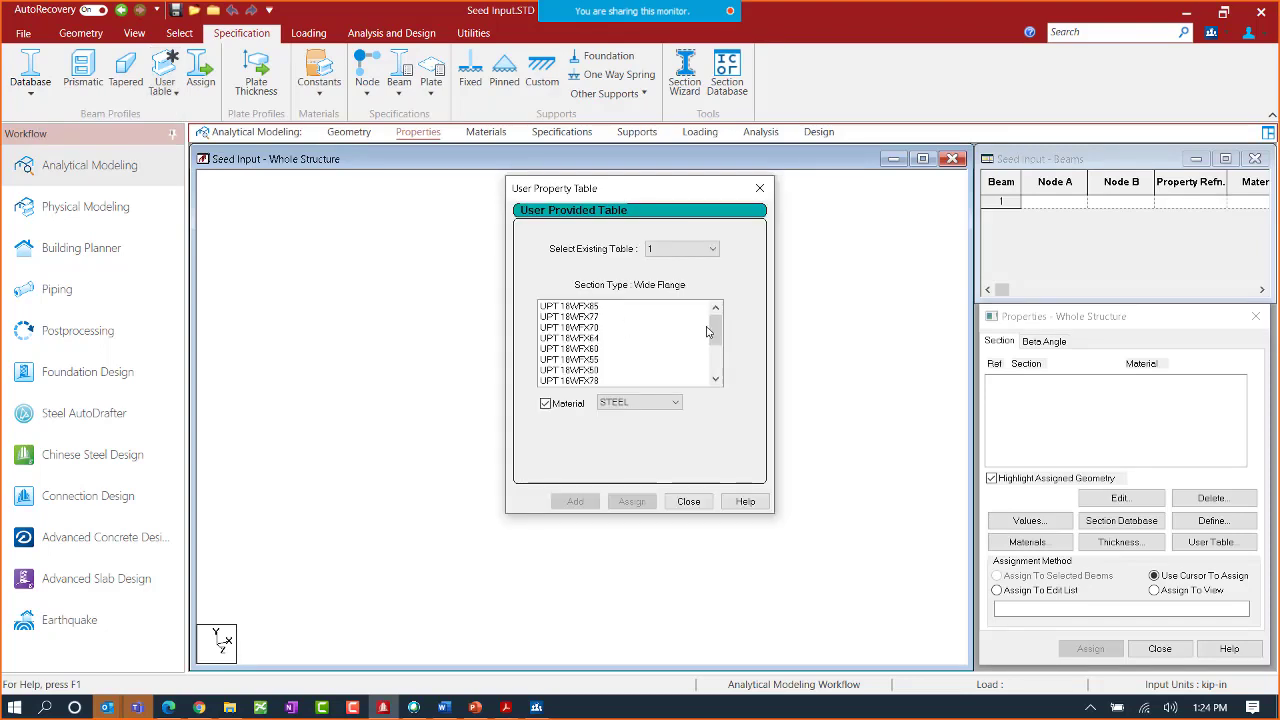
mouse_move(715, 335)
mouse_down()
mouse_move(715, 370)
mouse_move(714, 337)
mouse_up()
click(689, 501)
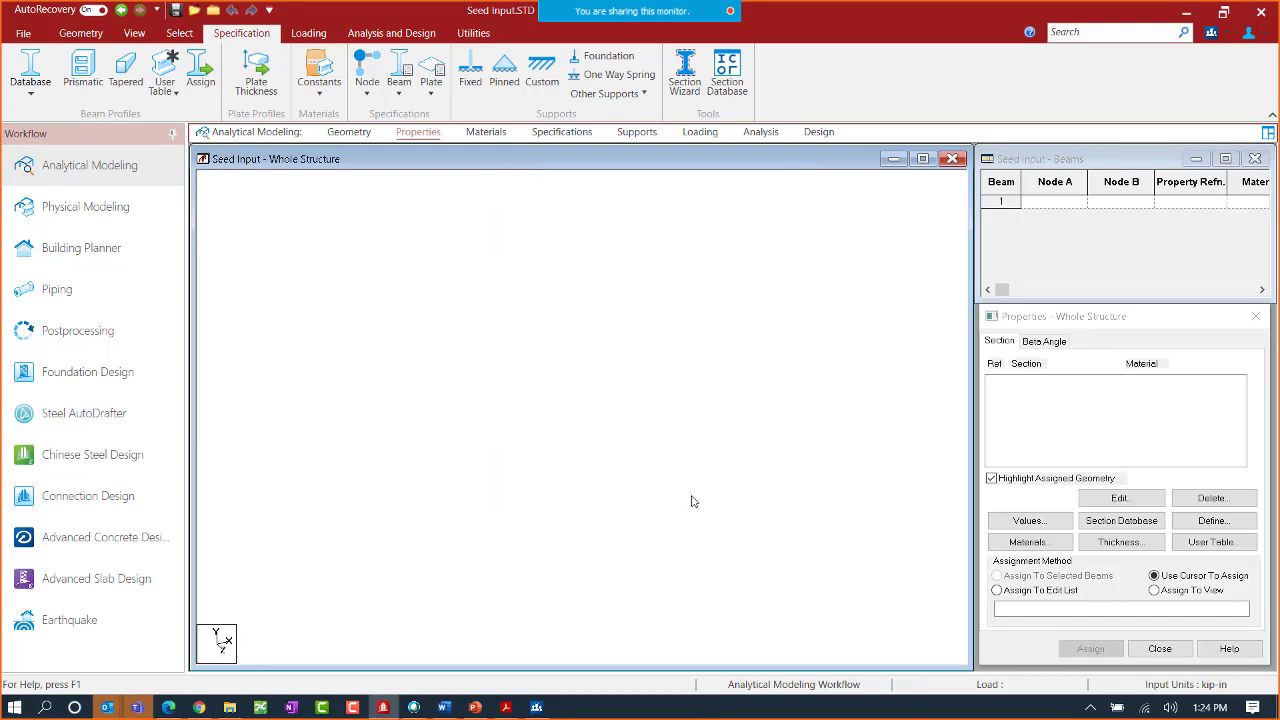
- Save the current model and create a new analytical model in English units with the file name Seed Input 2
click(175, 10)
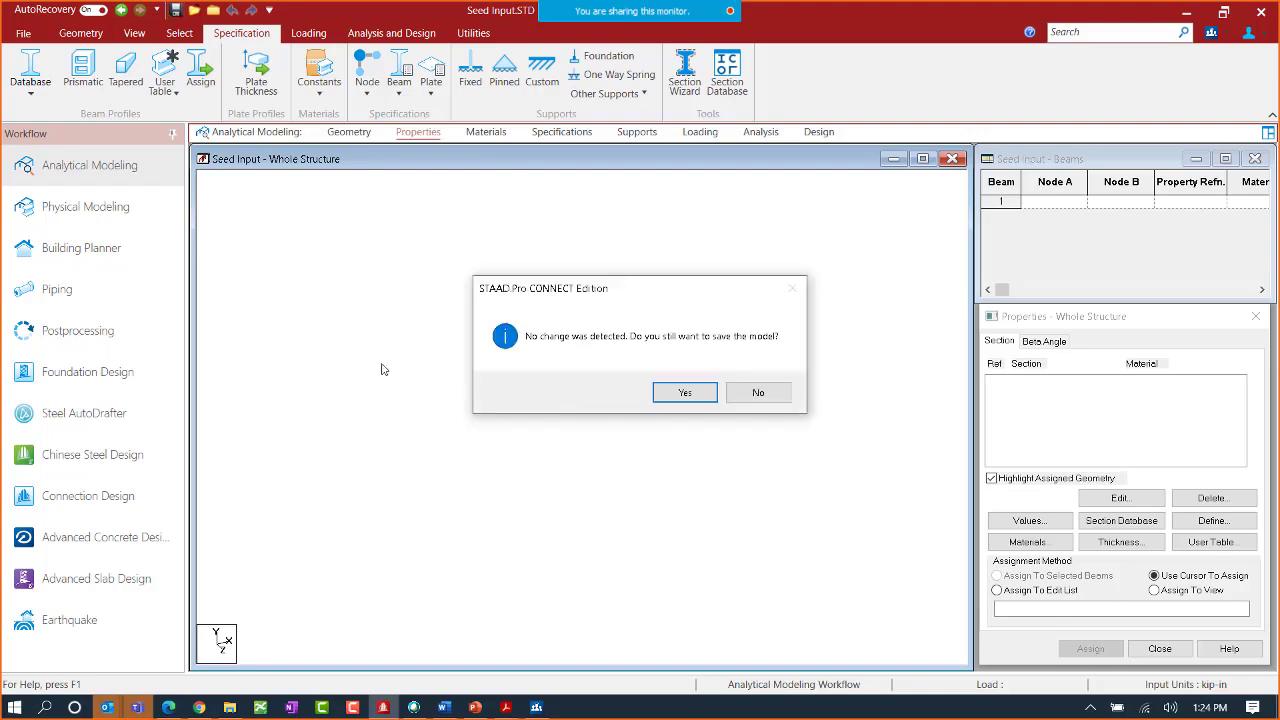
click(689, 398)
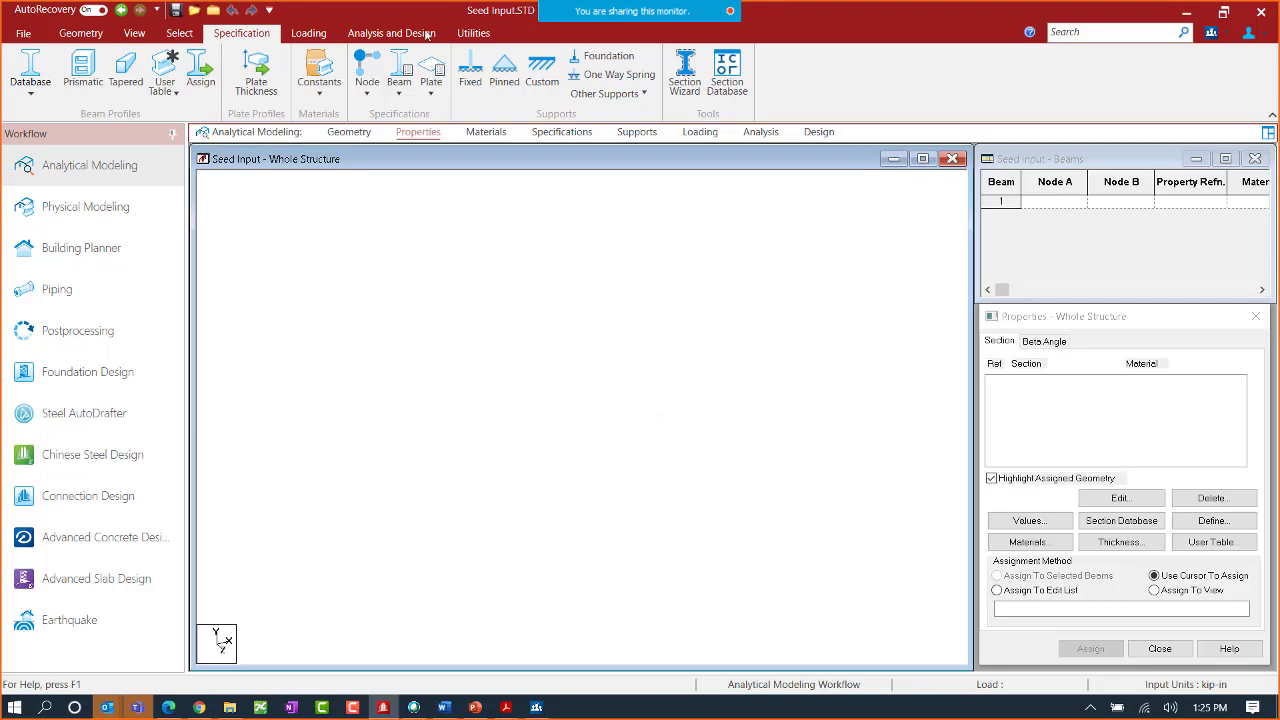
click(26, 33)
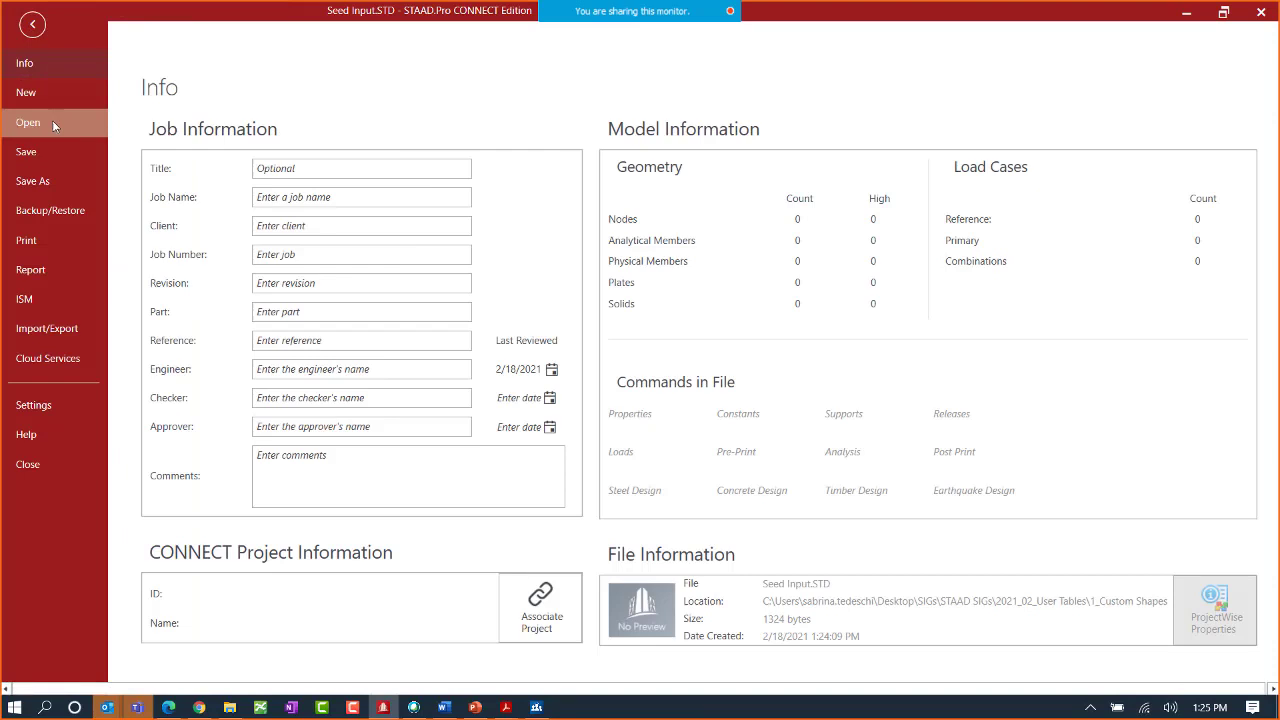
click(48, 97)
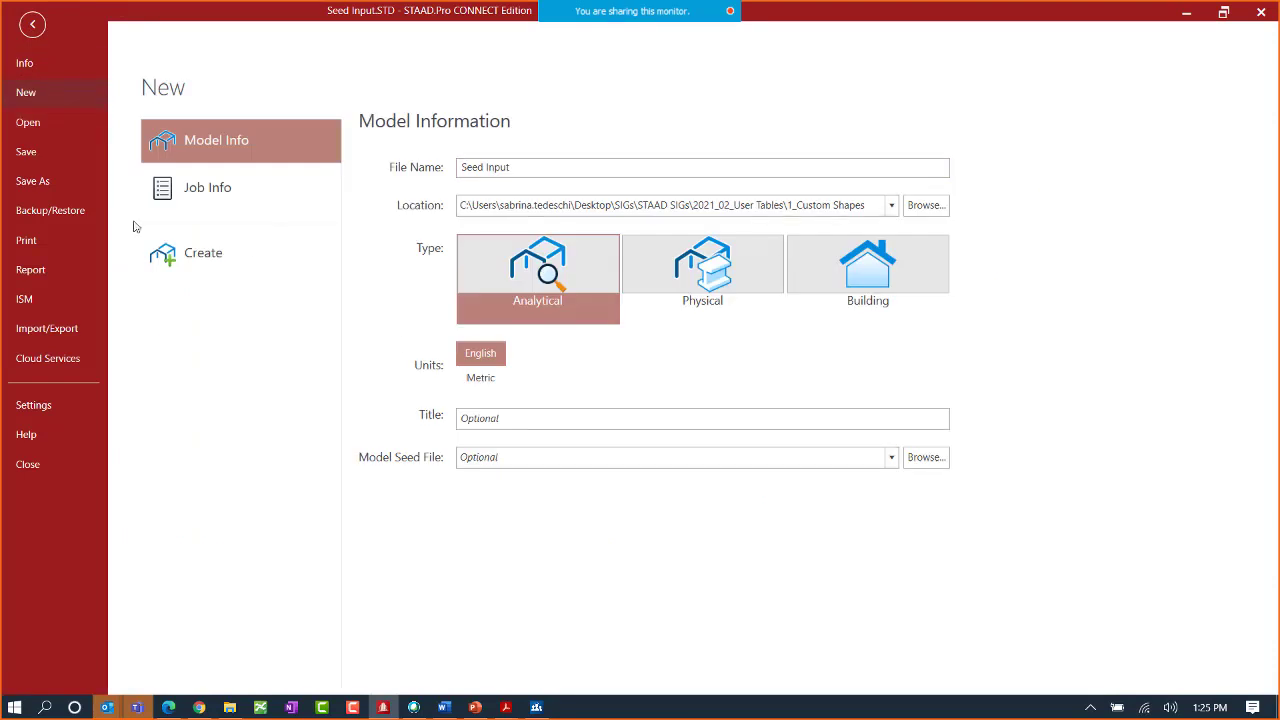
click(512, 167)
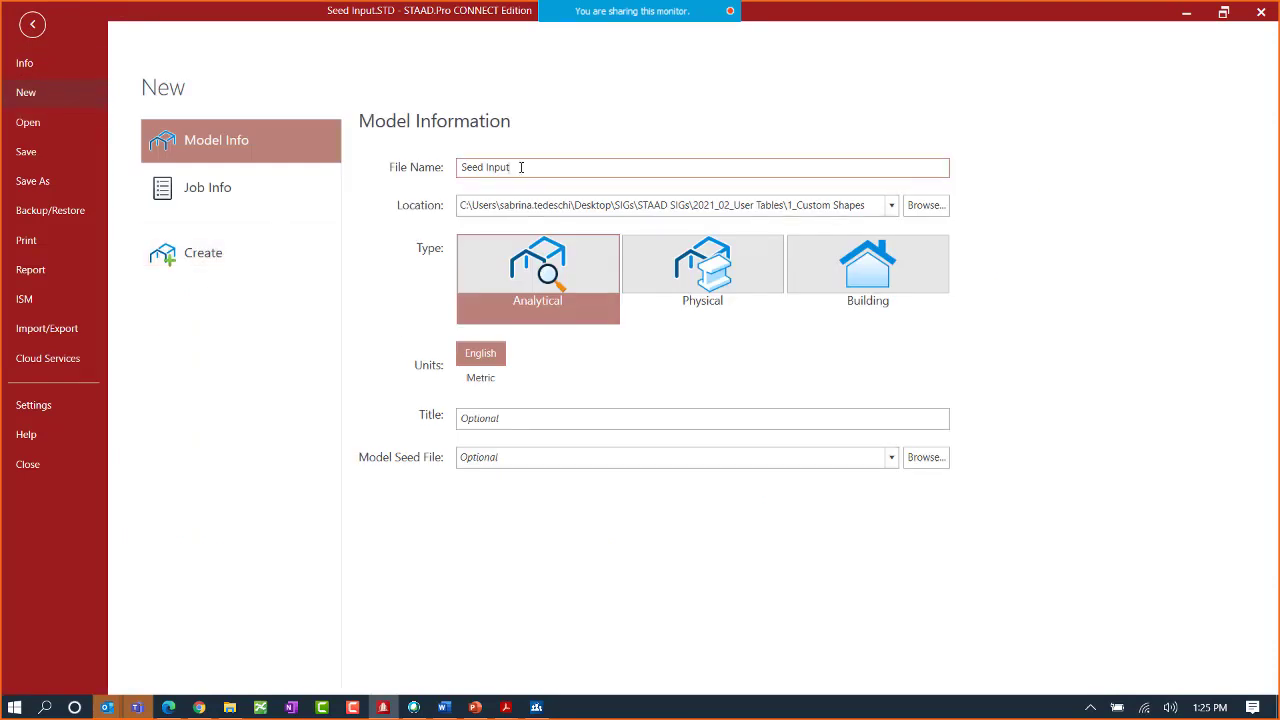
text(2)
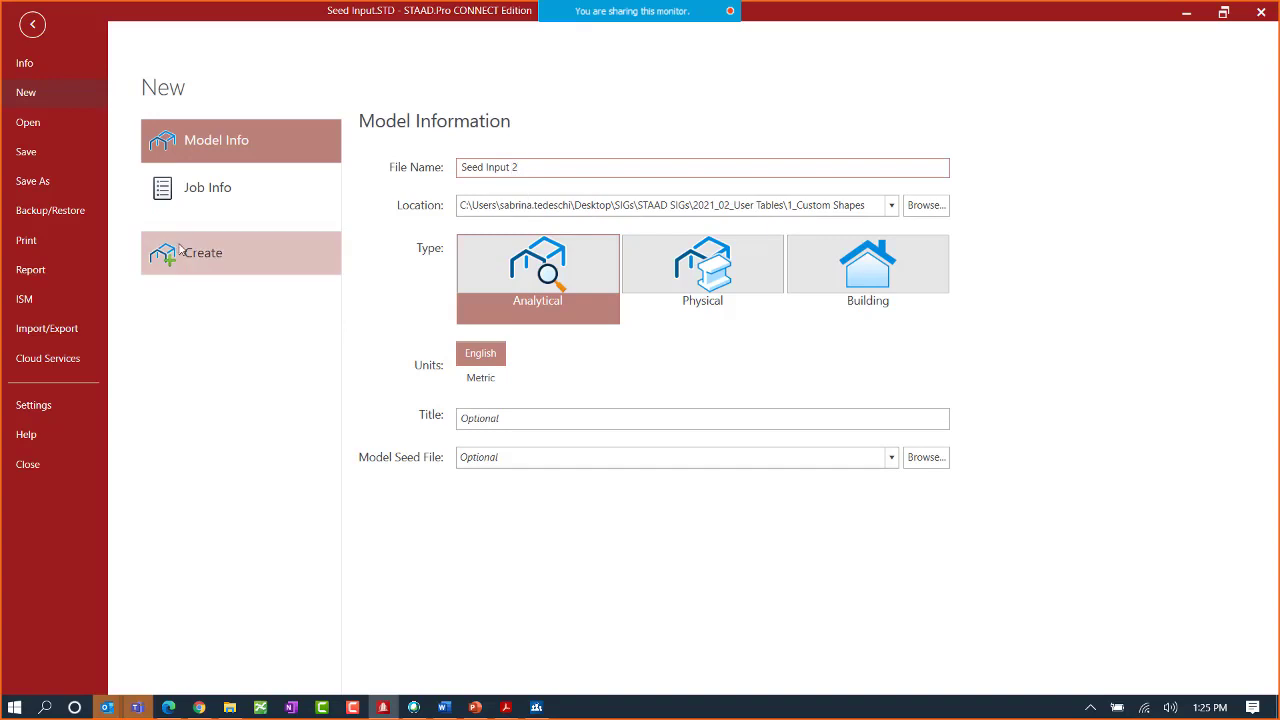
click(226, 268)
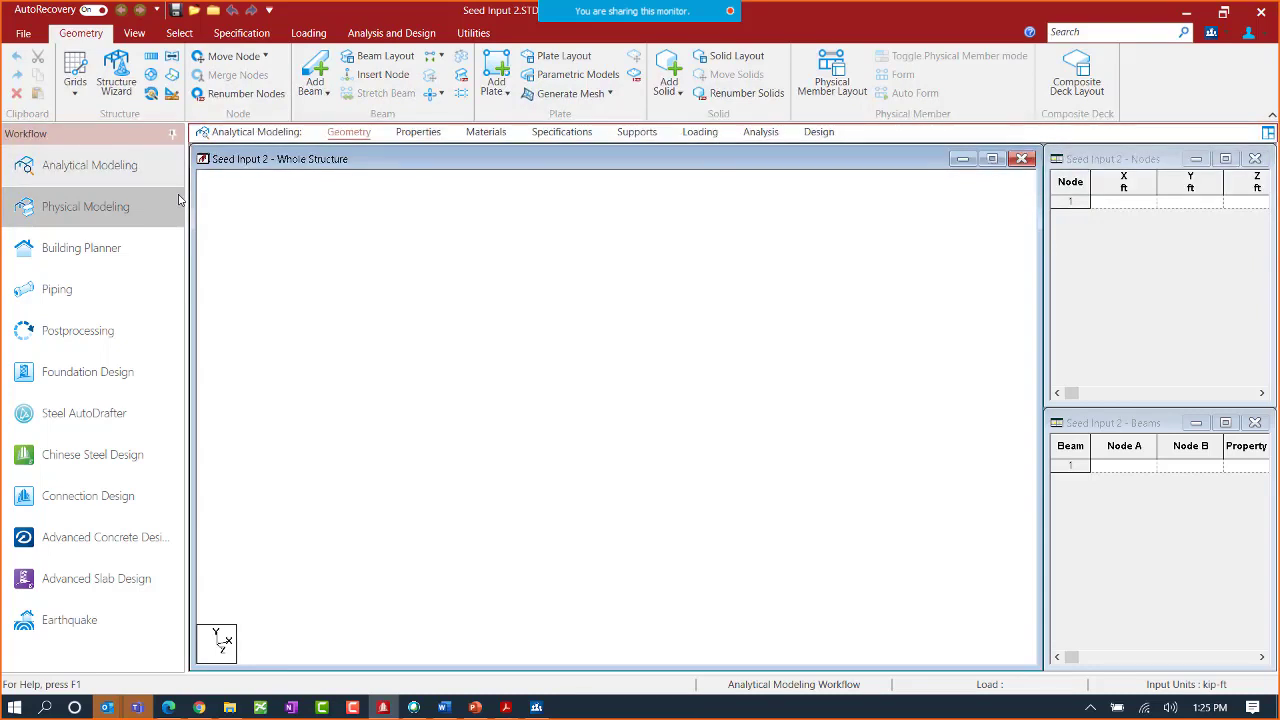
- Set the new model's input length unit to inch
click(241, 33)
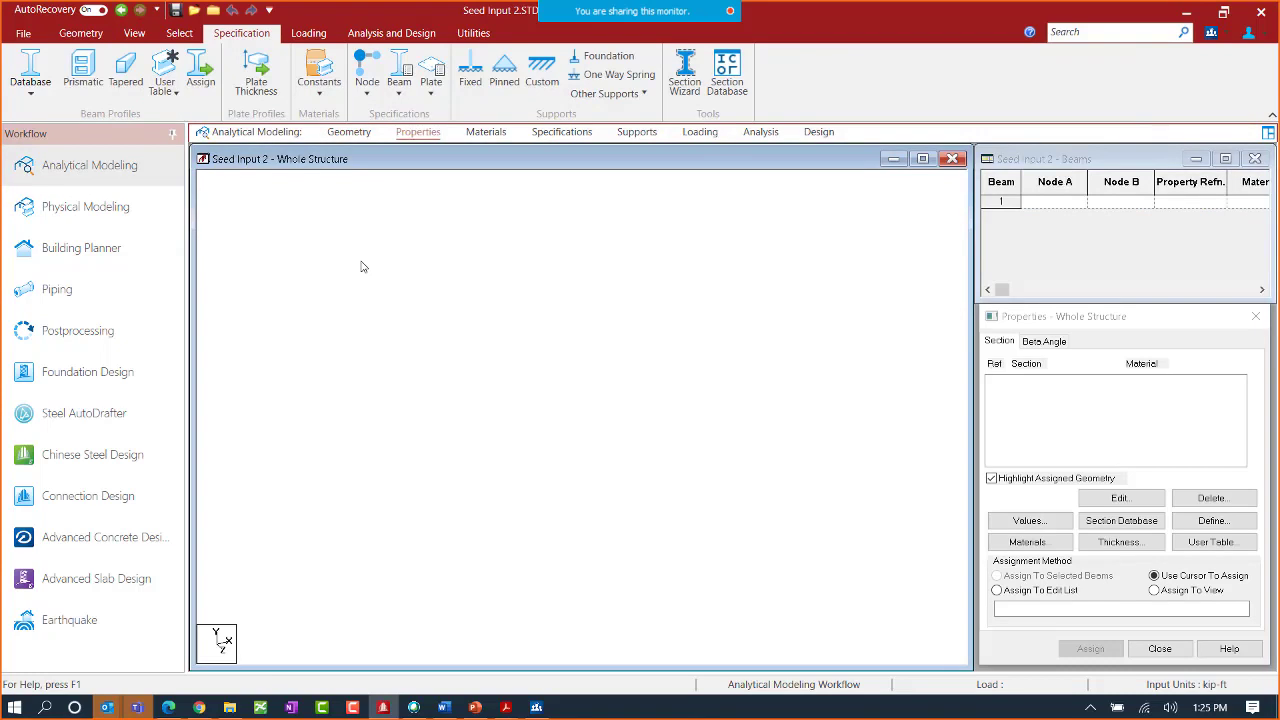
click(172, 100)
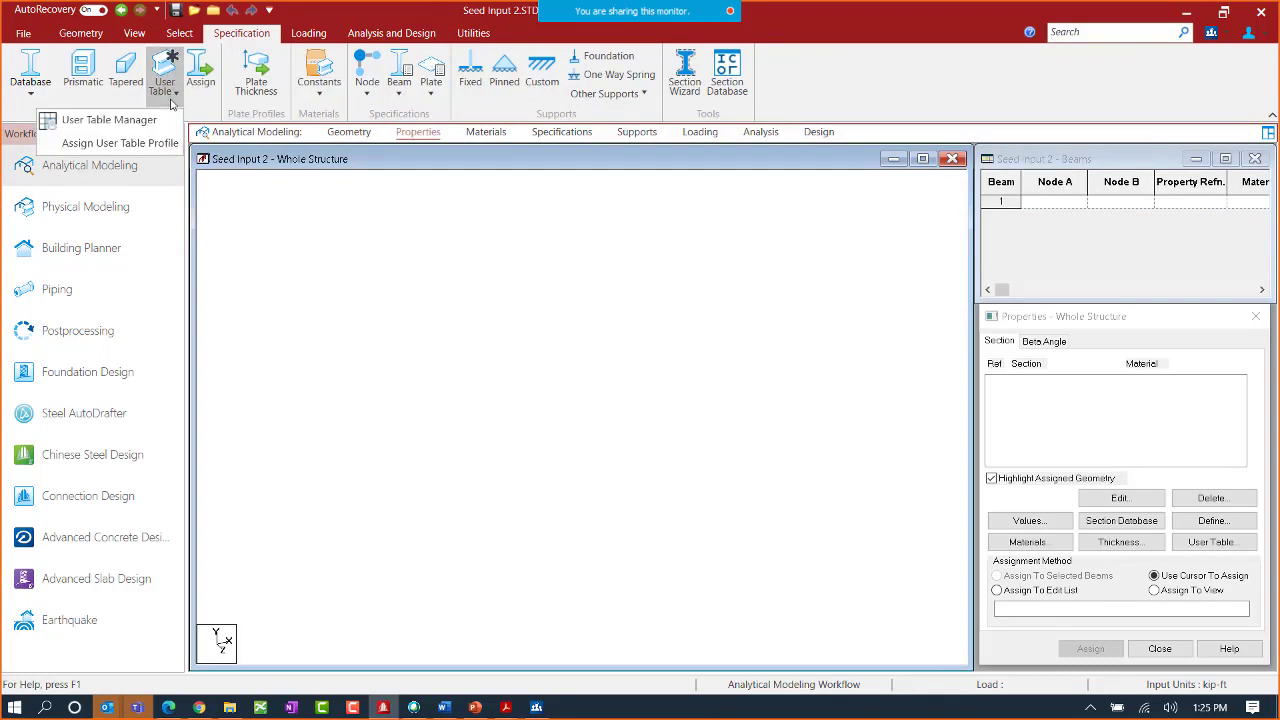
click(134, 33)
click(80, 33)
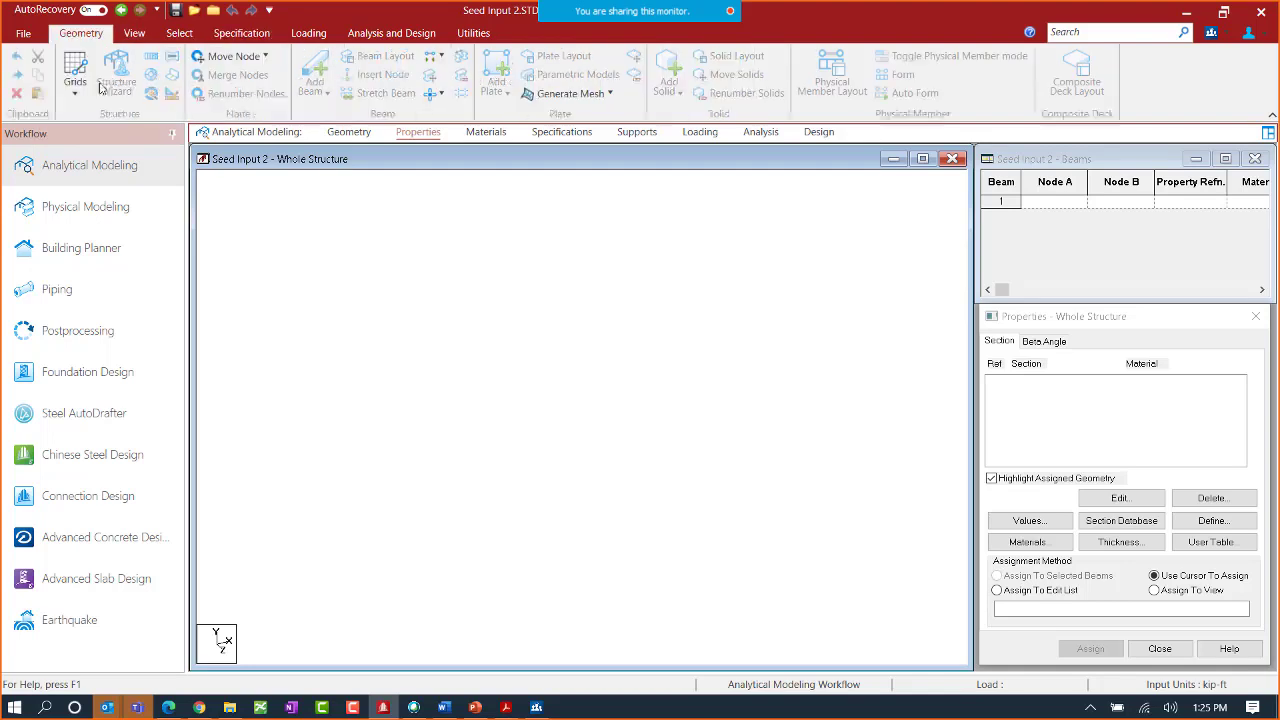
click(172, 97)
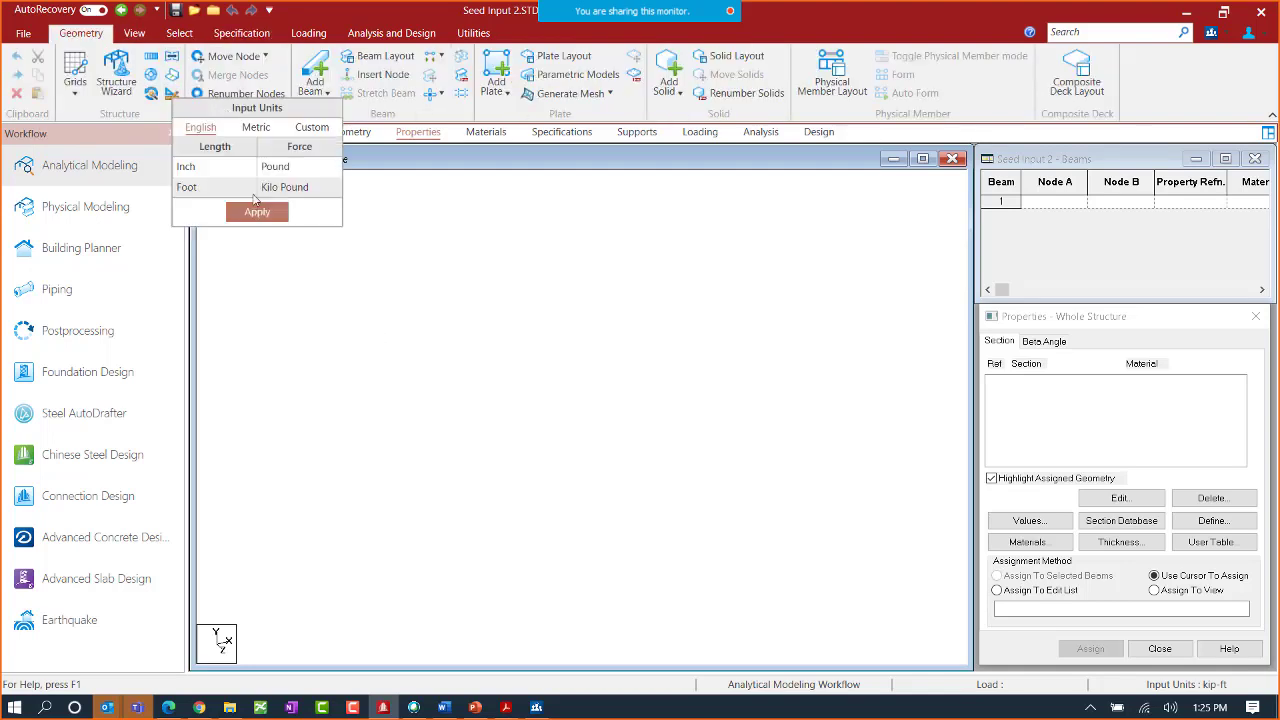
click(210, 166)
click(257, 212)
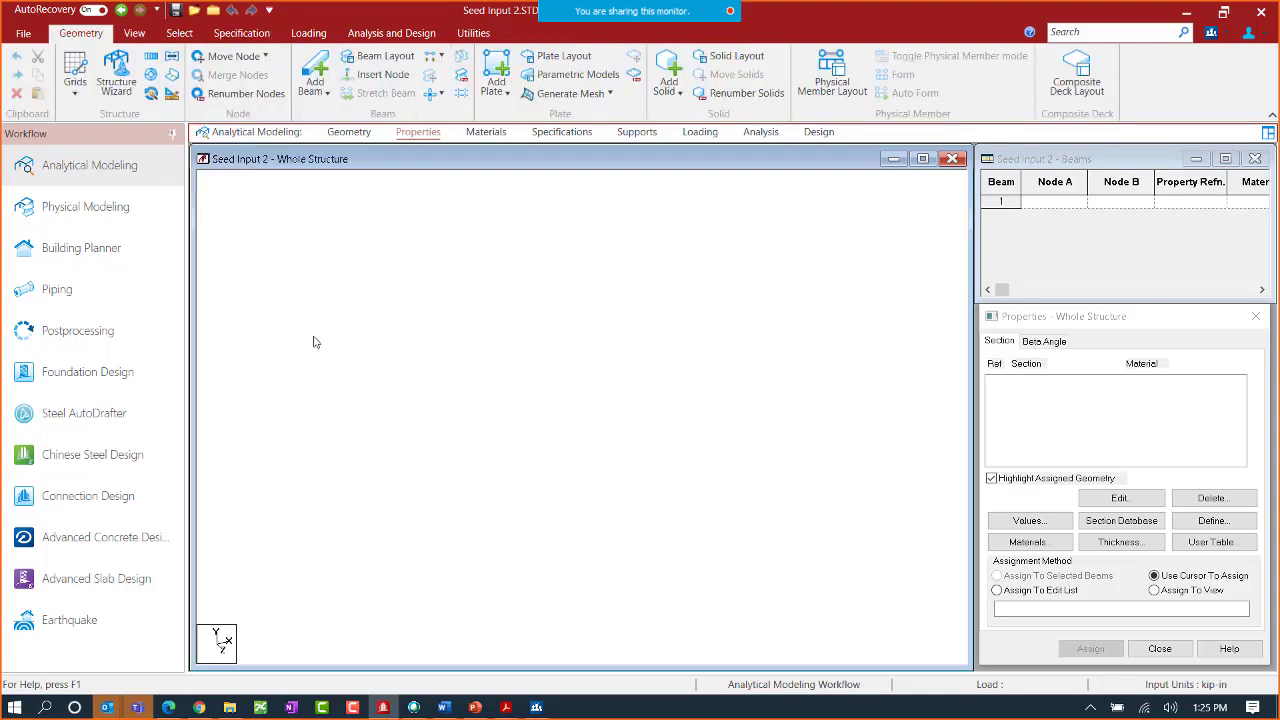
- Set up a new wide flange user table as an external table with the file name 24WFSection
click(226, 38)
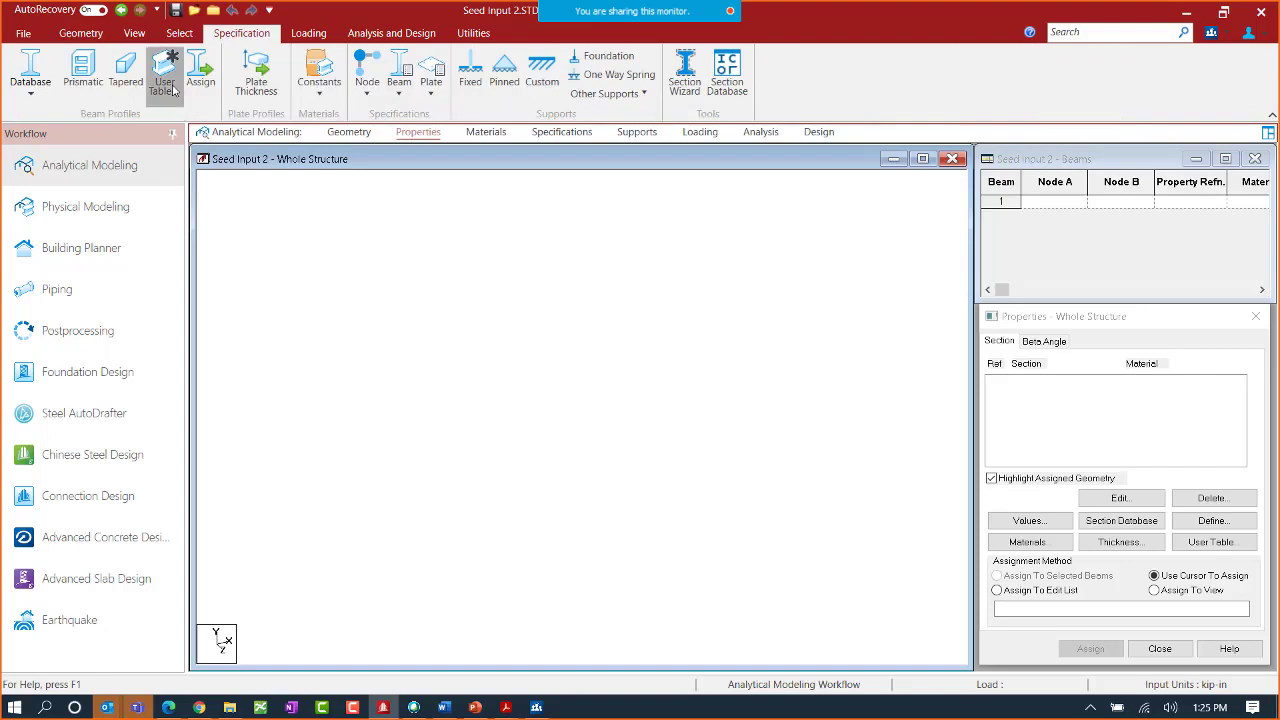
click(172, 90)
click(140, 122)
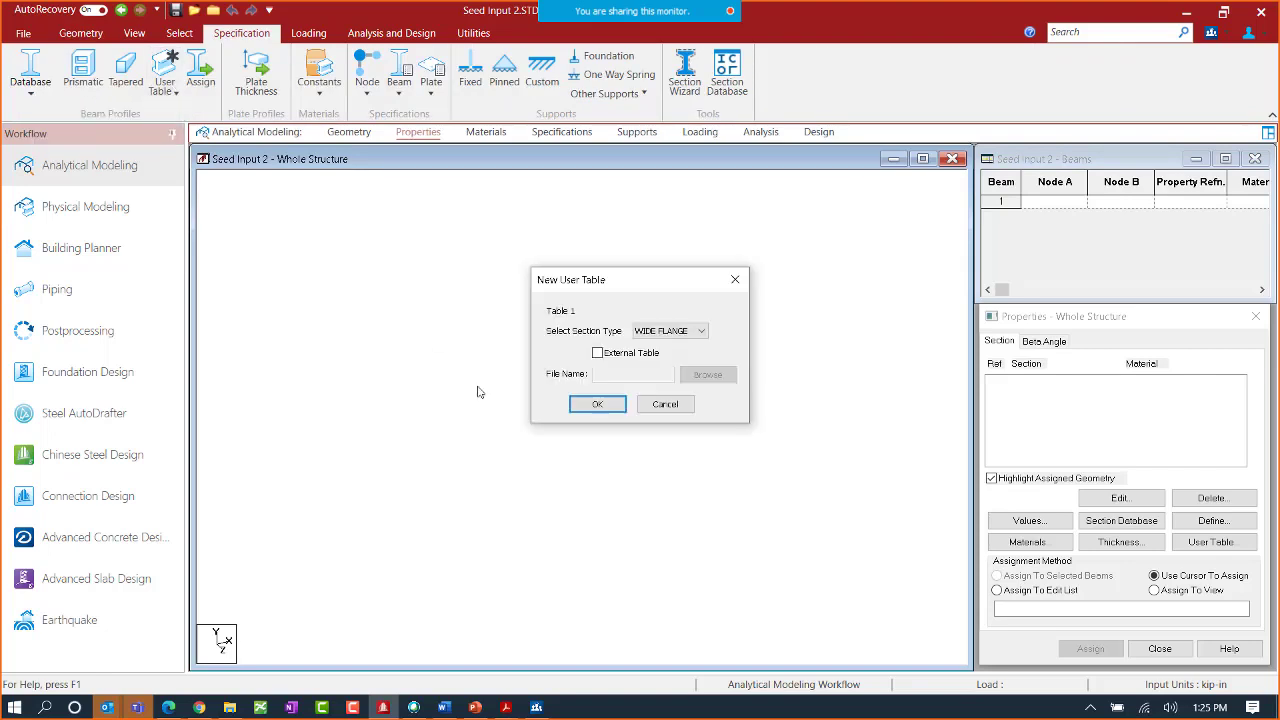
click(679, 333)
click(679, 337)
click(597, 353)
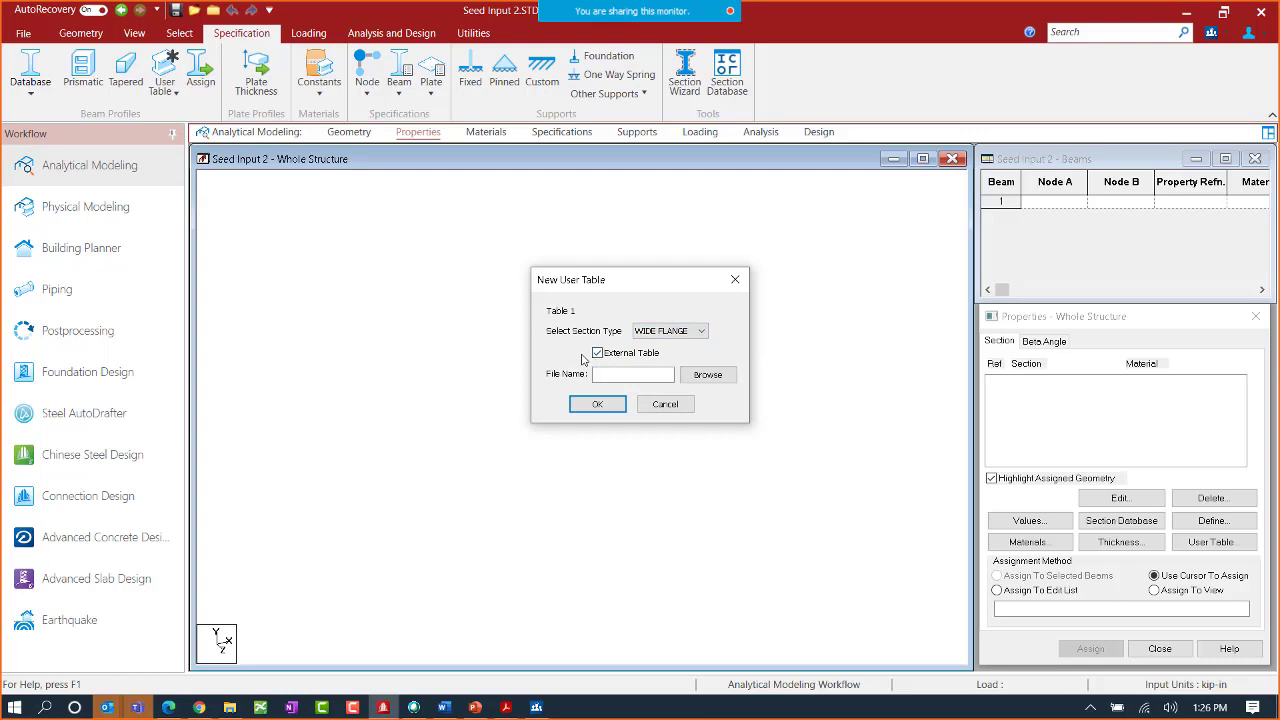
click(601, 370)
text(24WFSection)
click(718, 375)
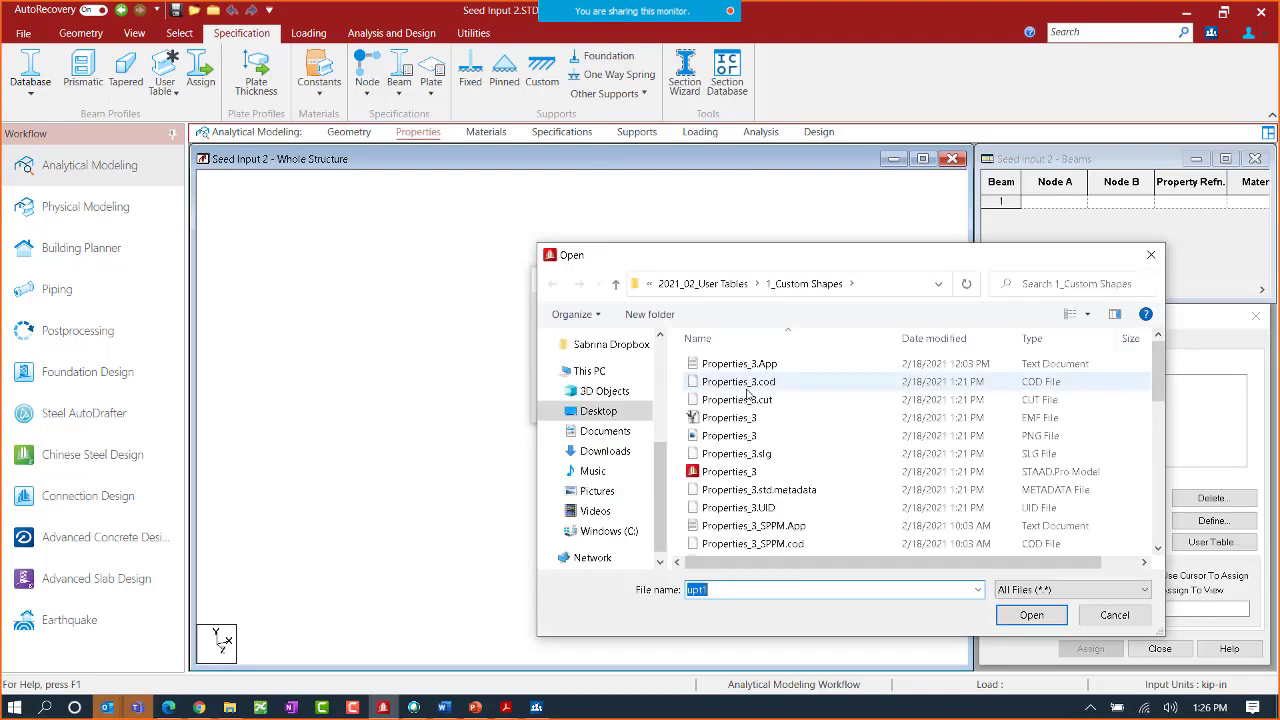
click(640, 414)
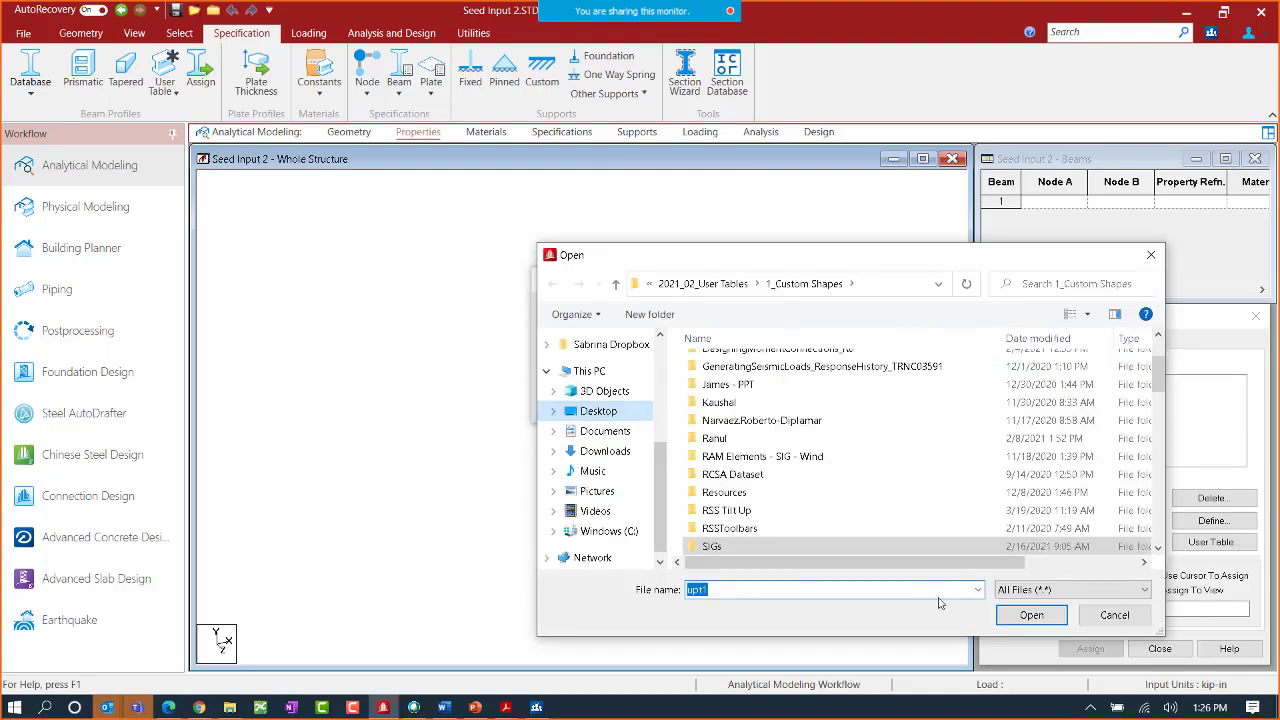
click(1020, 617)
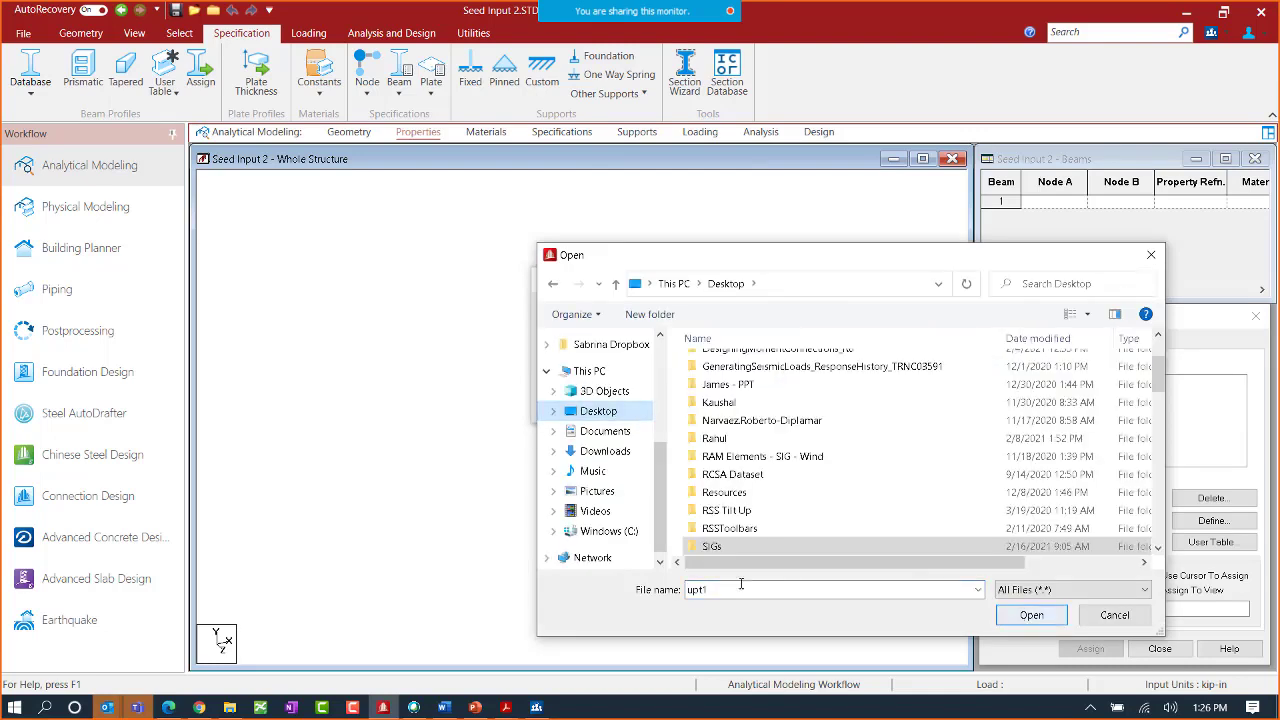
click(1112, 615)
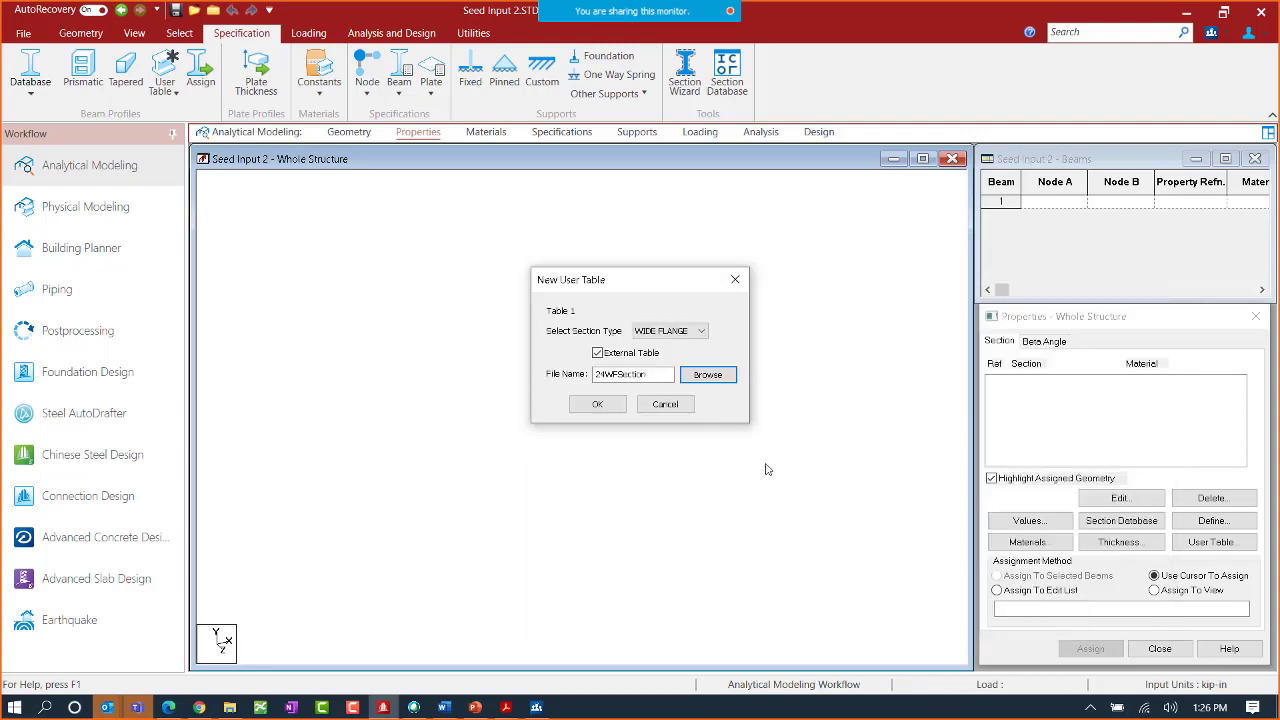
- Create the external table 24WFSection and close the User Table Manager
click(606, 404)
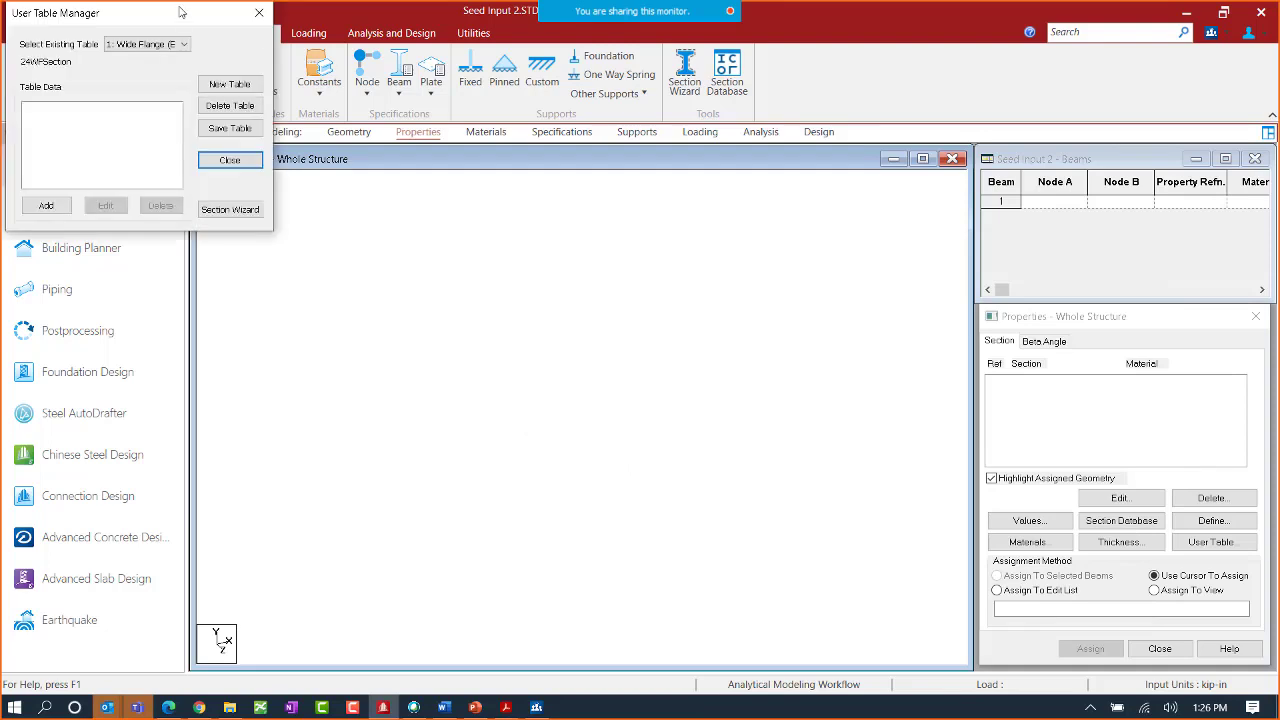
drag(180, 14, 731, 182)
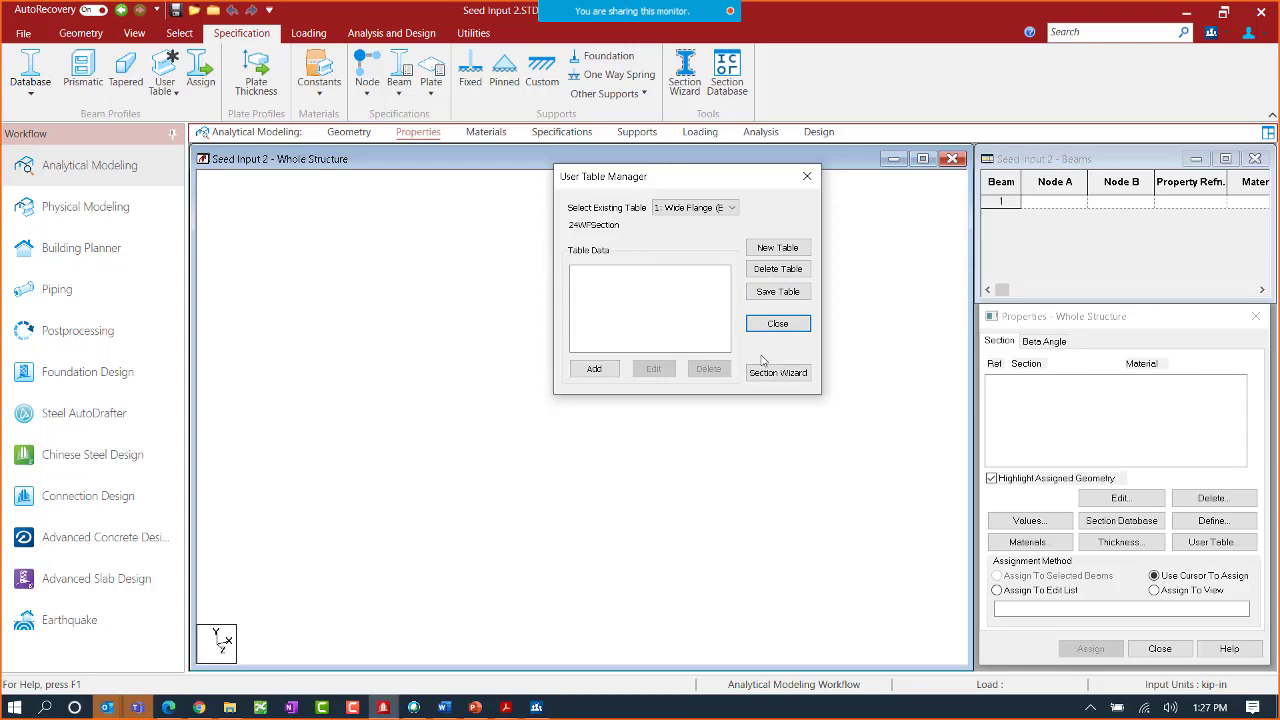
click(776, 326)
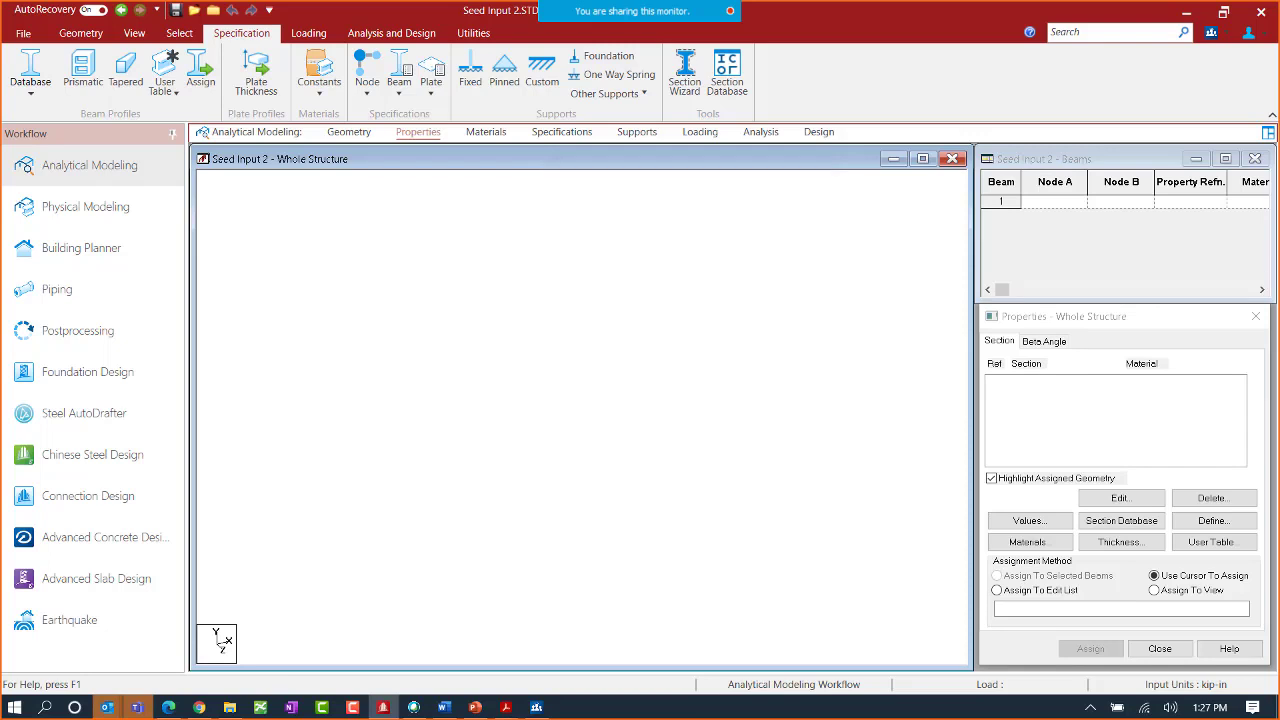
- Examine the unit, section type and section property lines of the WF_UserTable file in Notepad, and close it
right_click(229, 707)
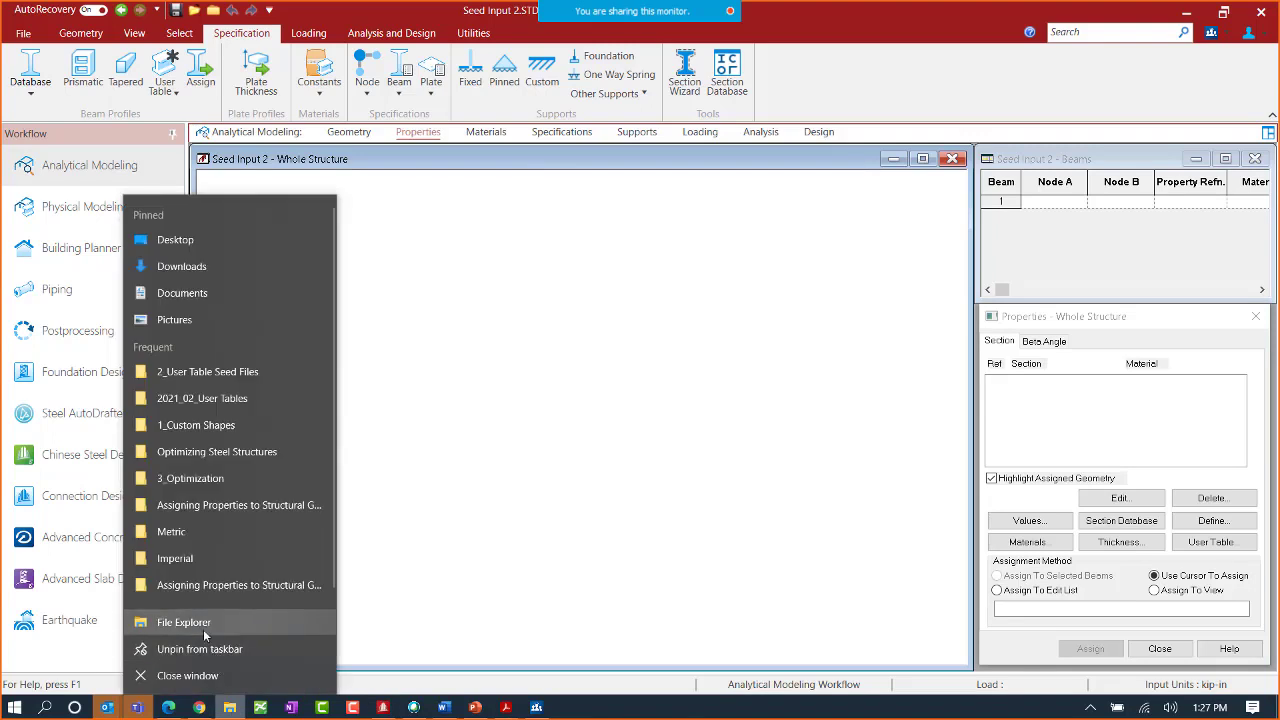
click(634, 648)
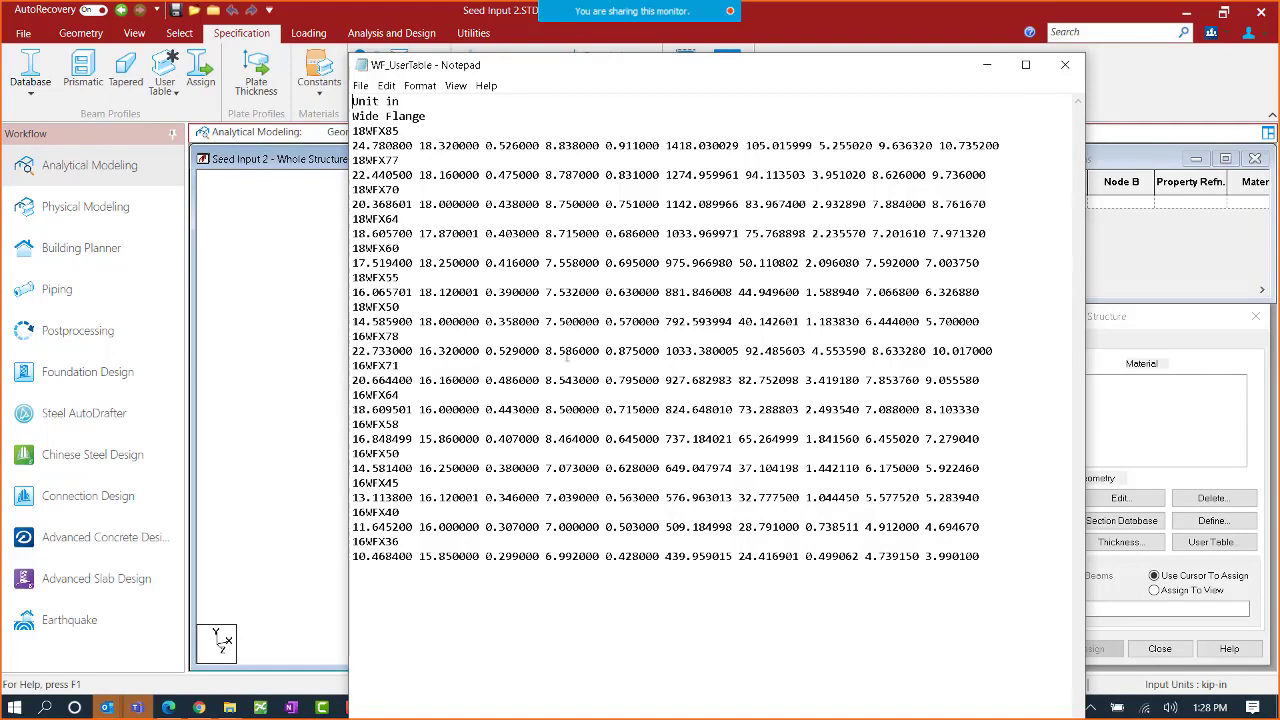
click(1065, 64)
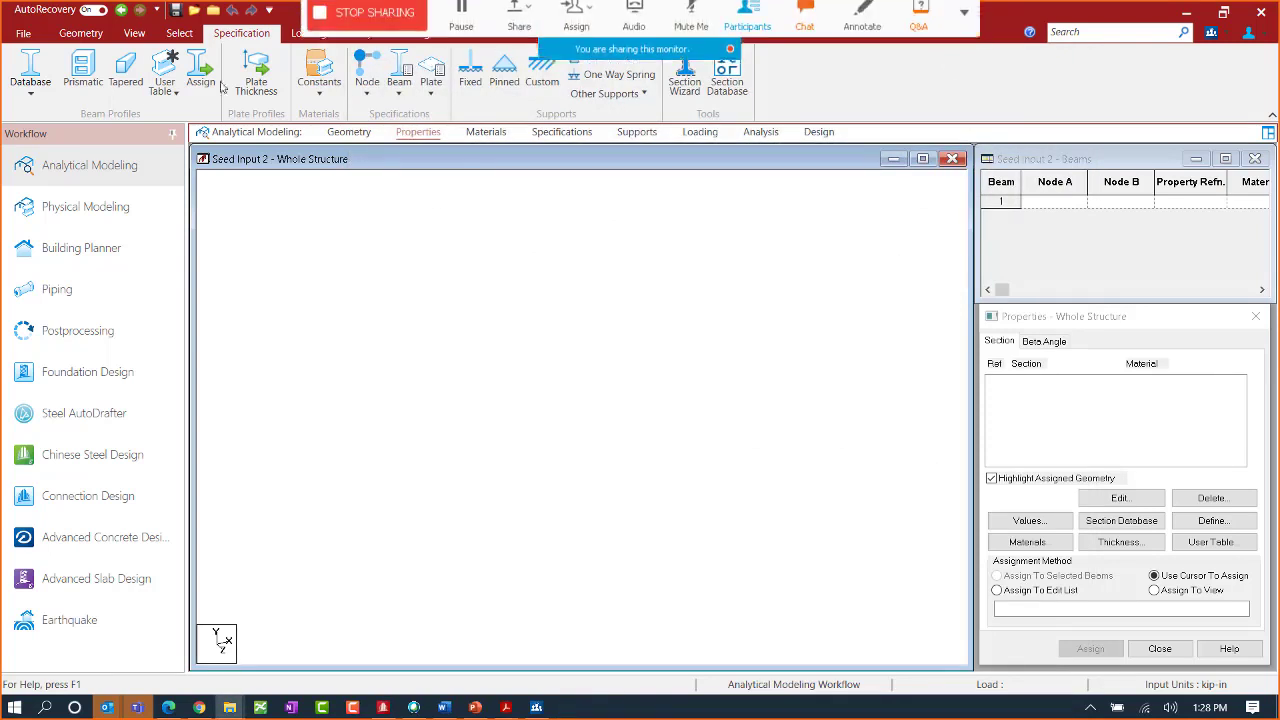
- Add a second wide flange user table as an external table linked to the WF_UserTable file on the Desktop
click(168, 90)
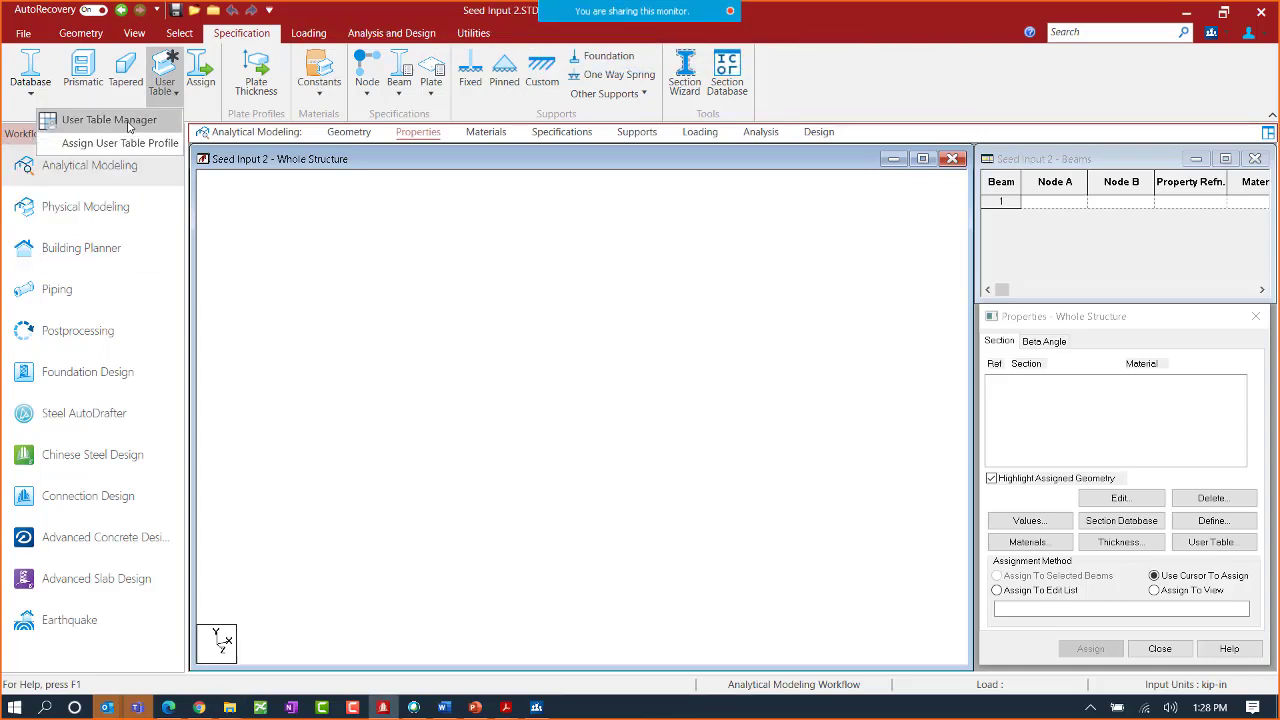
click(129, 123)
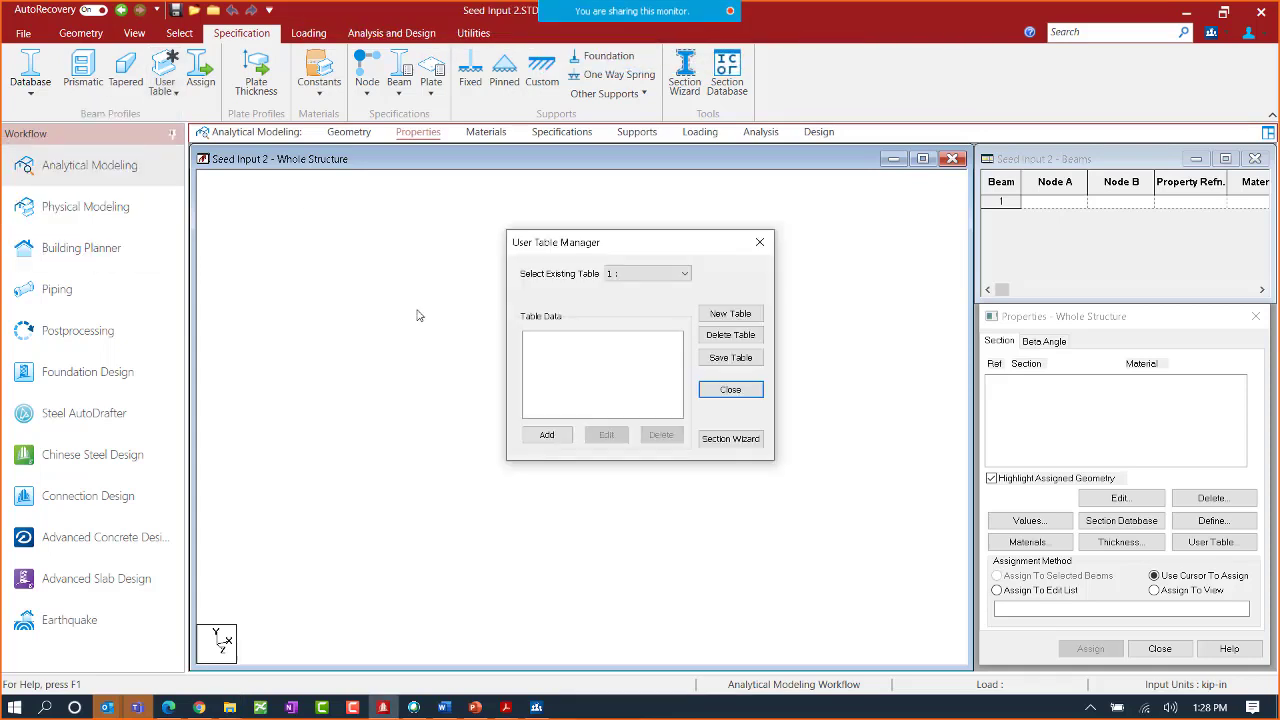
click(729, 313)
click(598, 353)
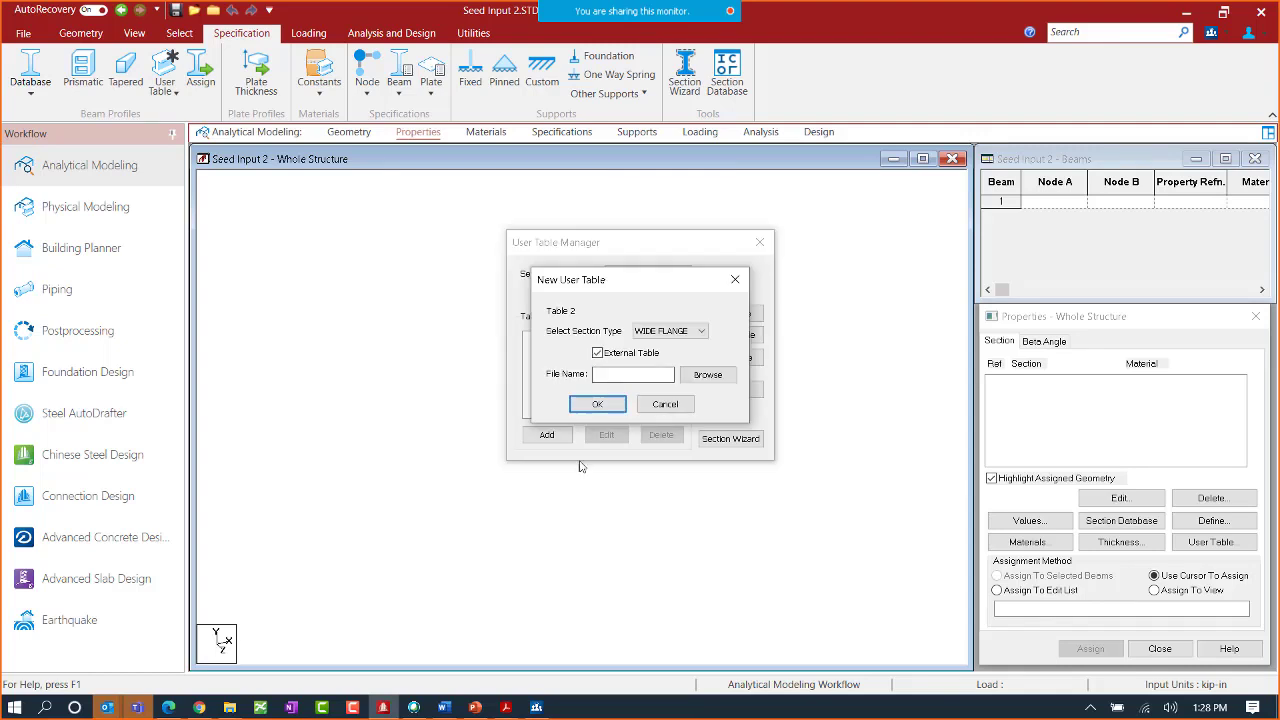
click(688, 376)
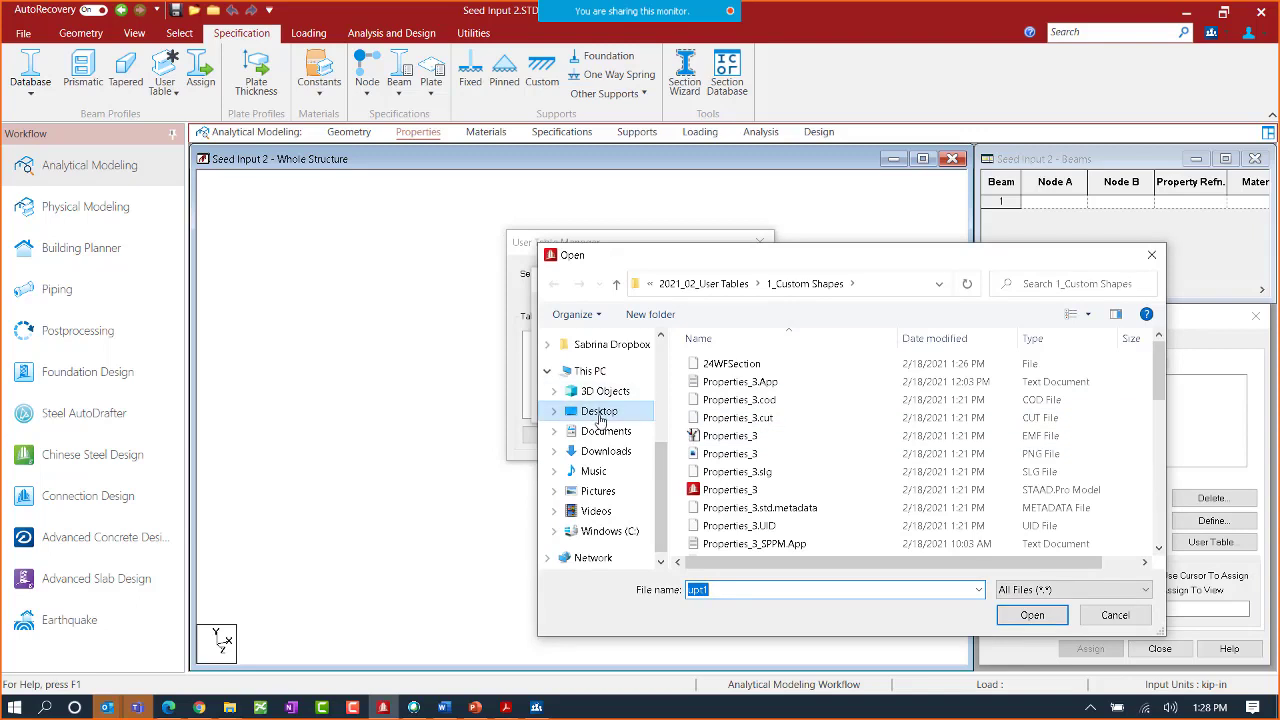
click(600, 413)
scroll(812, 445, down, 5)
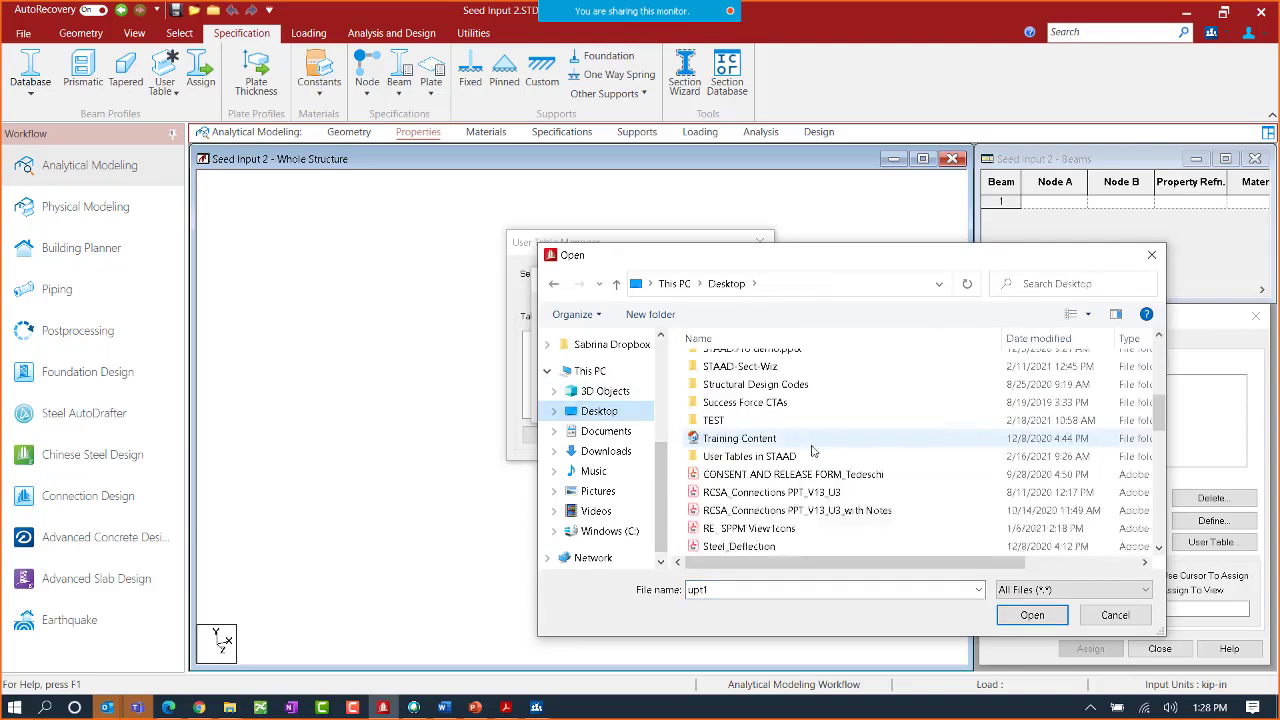
scroll(805, 453, down, 10)
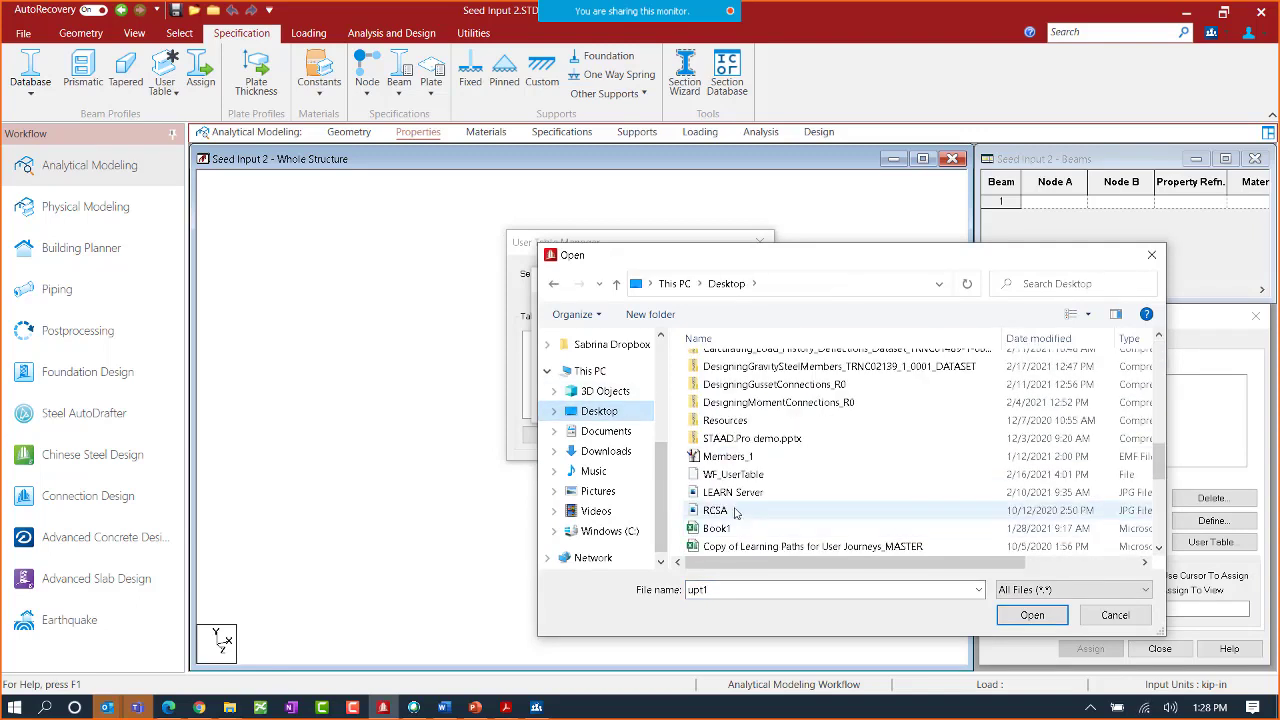
click(728, 475)
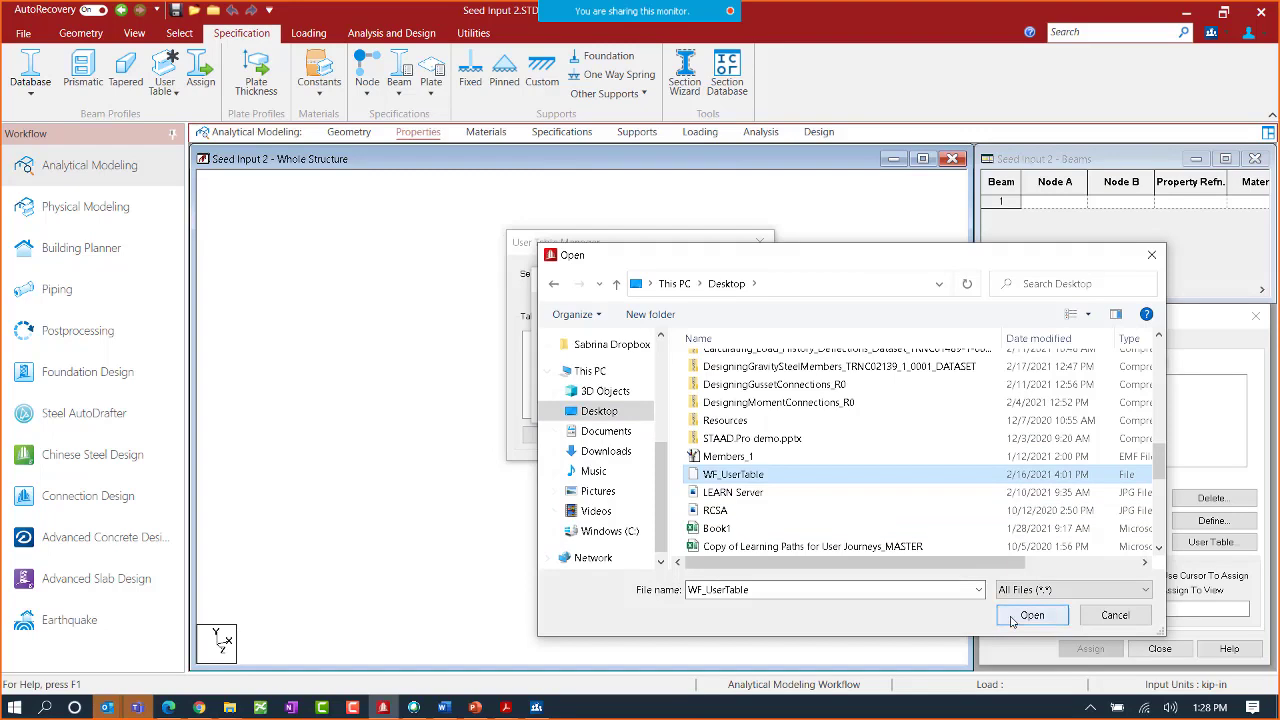
click(1020, 615)
click(599, 404)
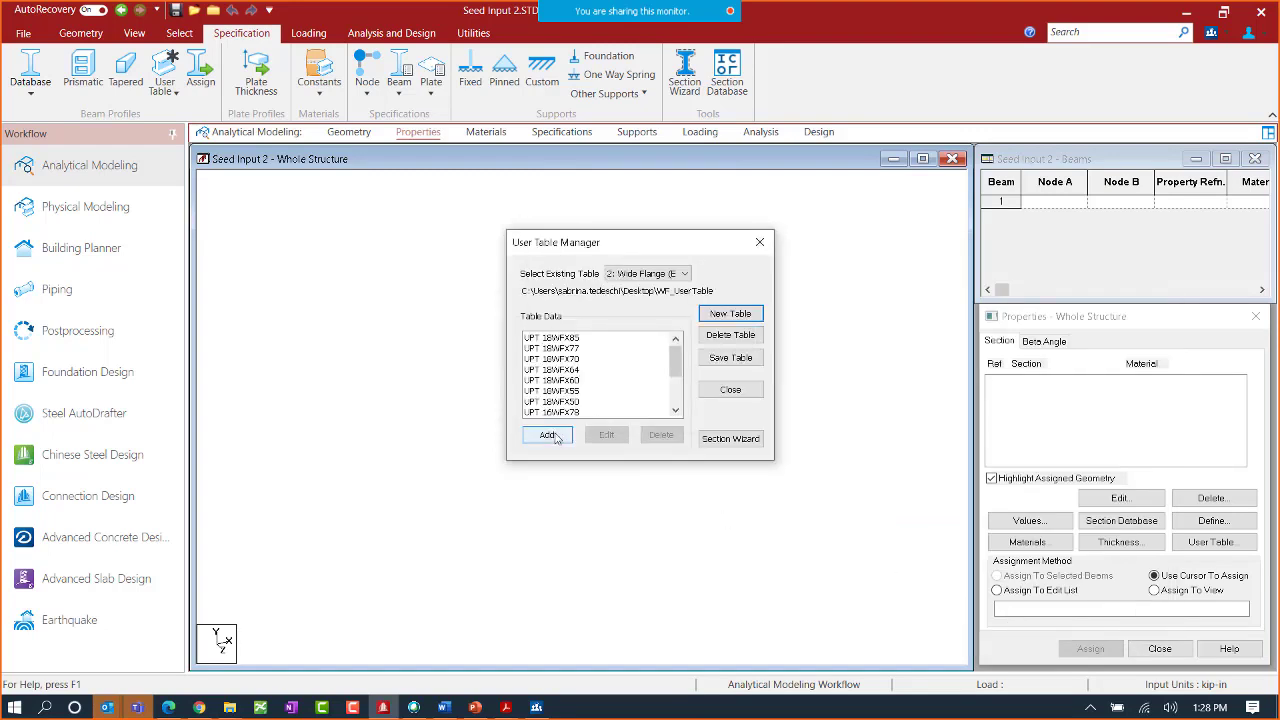
- View the section properties of 18WFX64 in the external table and leave them without changes
double_click(570, 370)
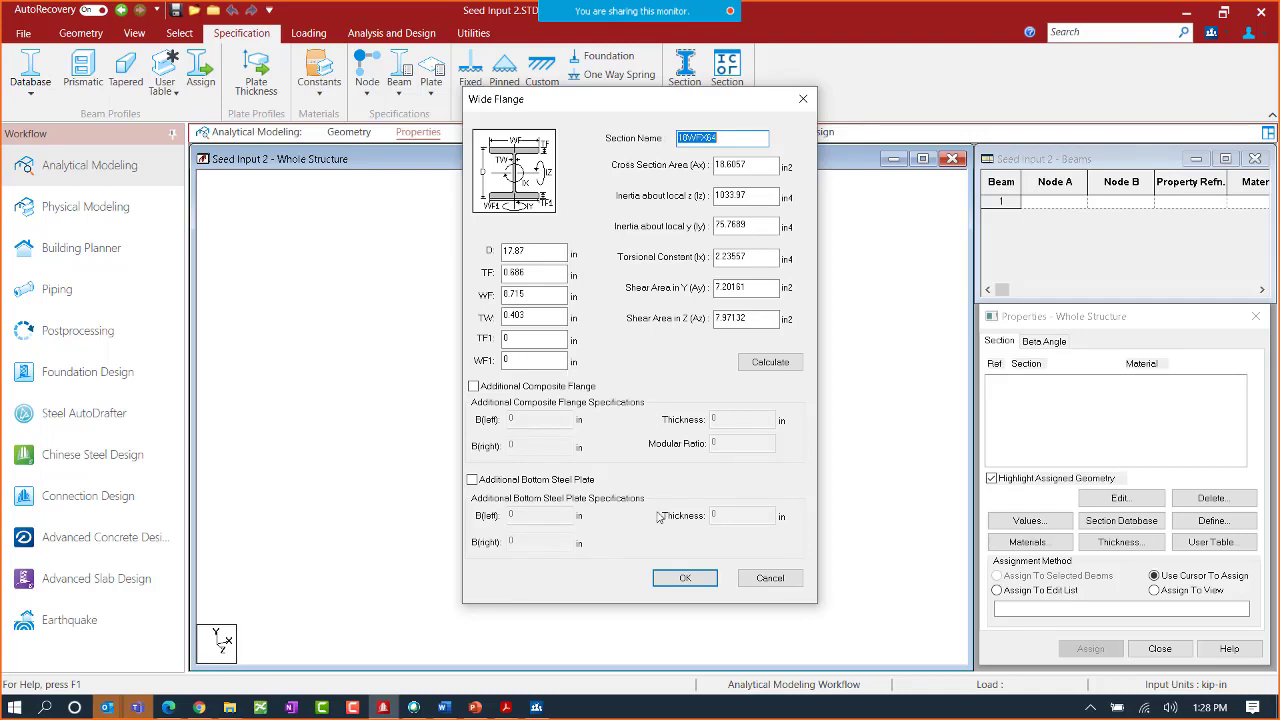
click(762, 579)
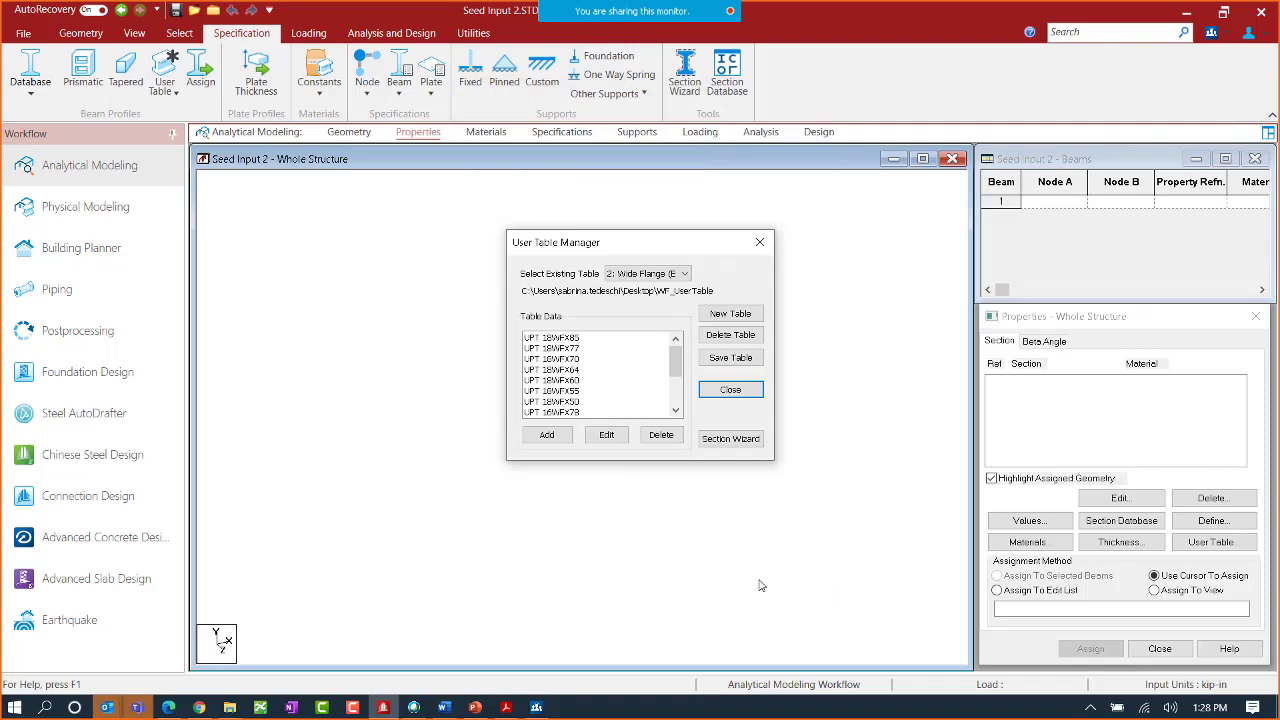
- View the wide flange sections available for assignment in user table 2, select 18WFX64, and close the table without adding it
click(730, 389)
click(172, 95)
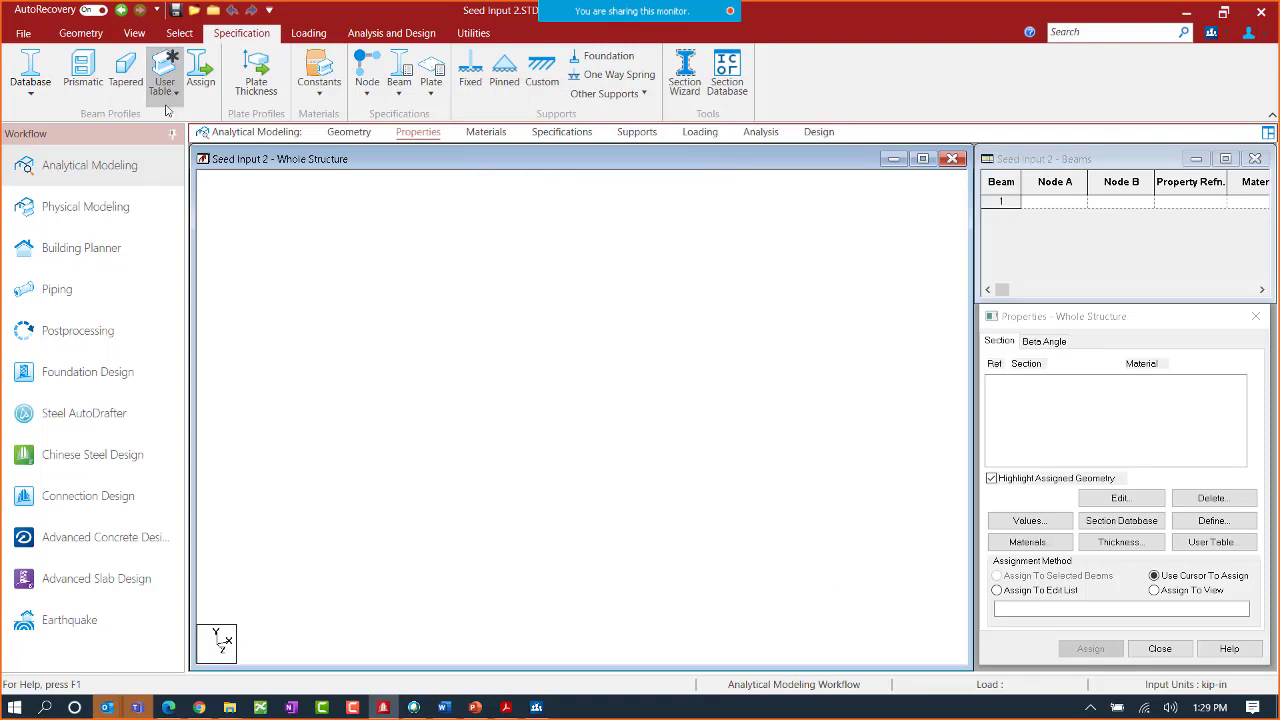
click(166, 145)
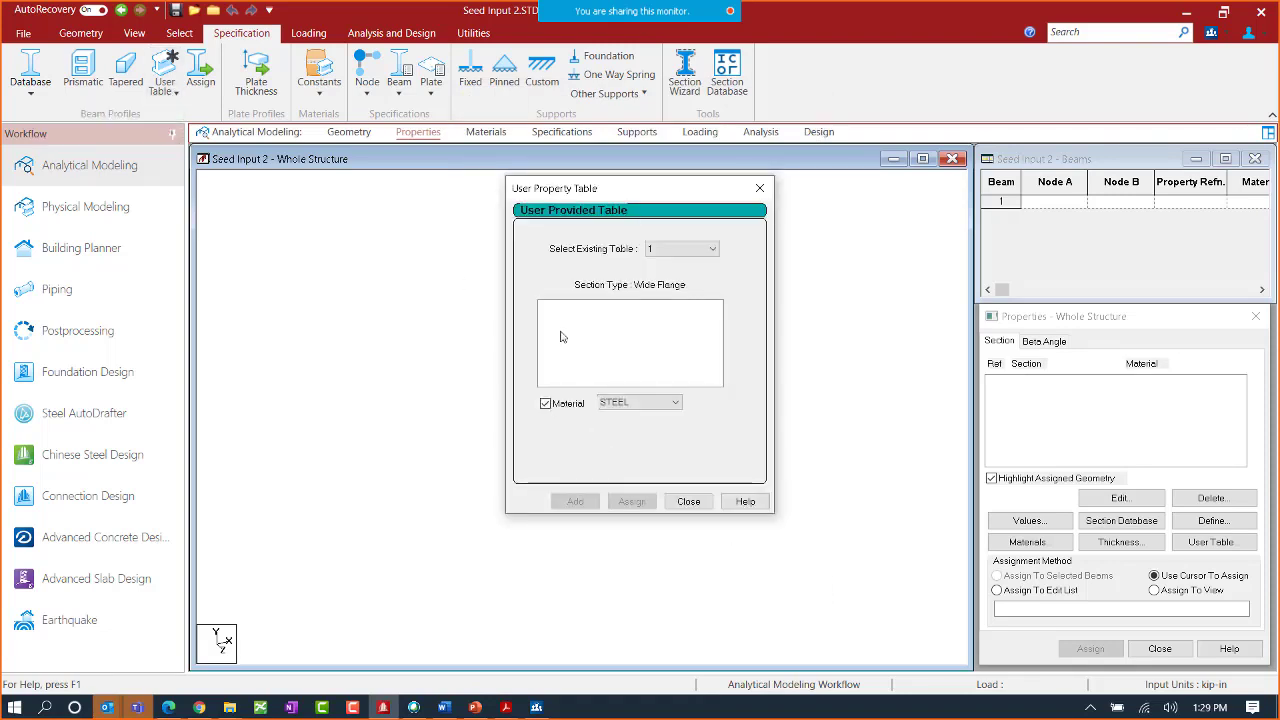
click(682, 249)
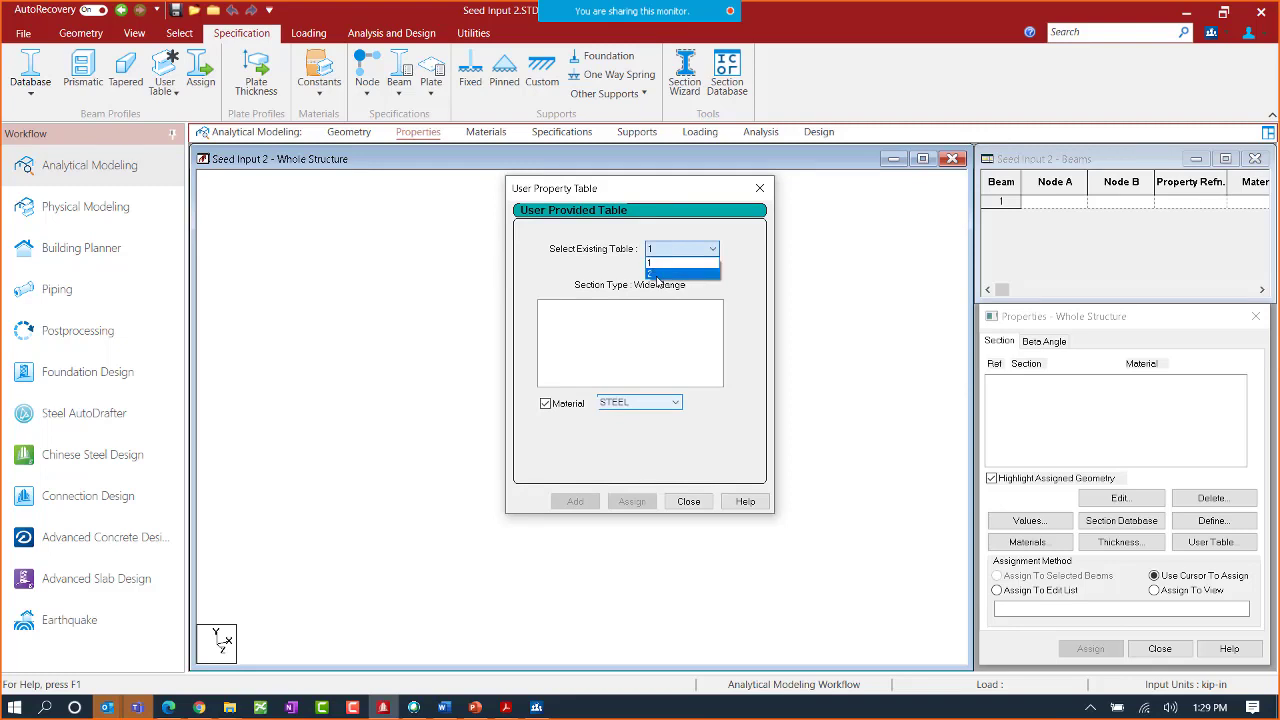
click(658, 273)
click(600, 340)
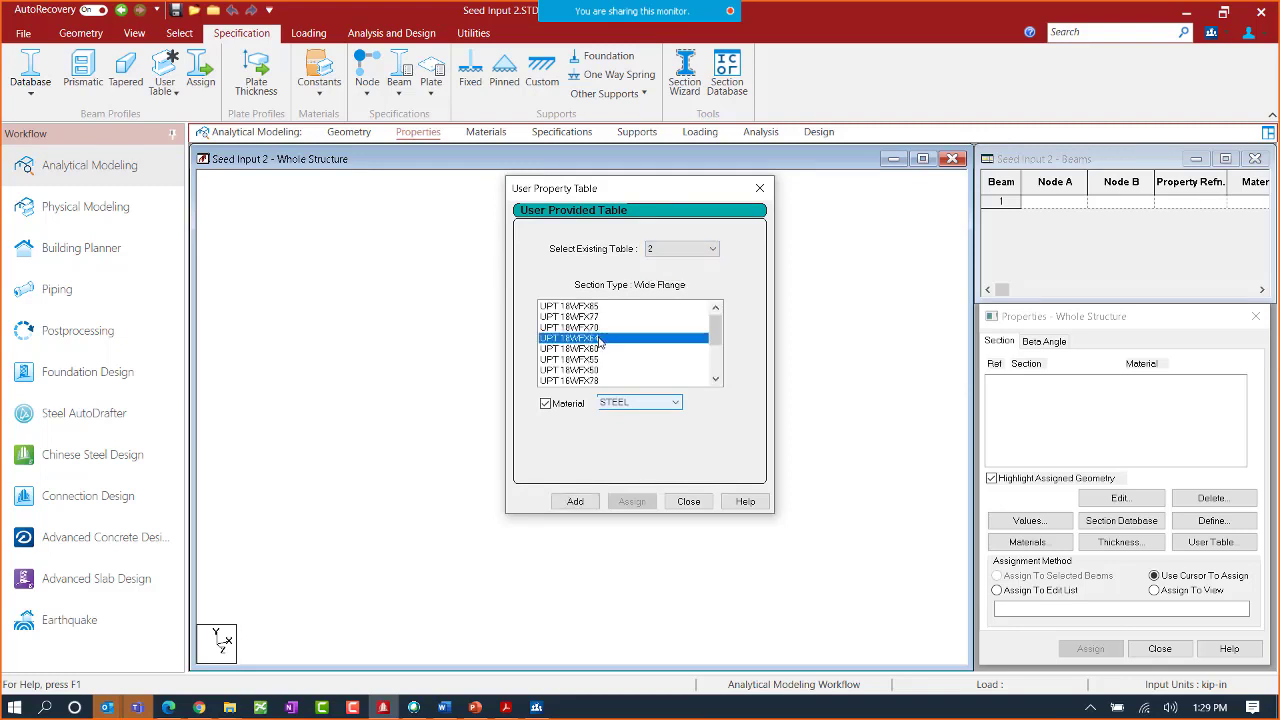
click(688, 501)
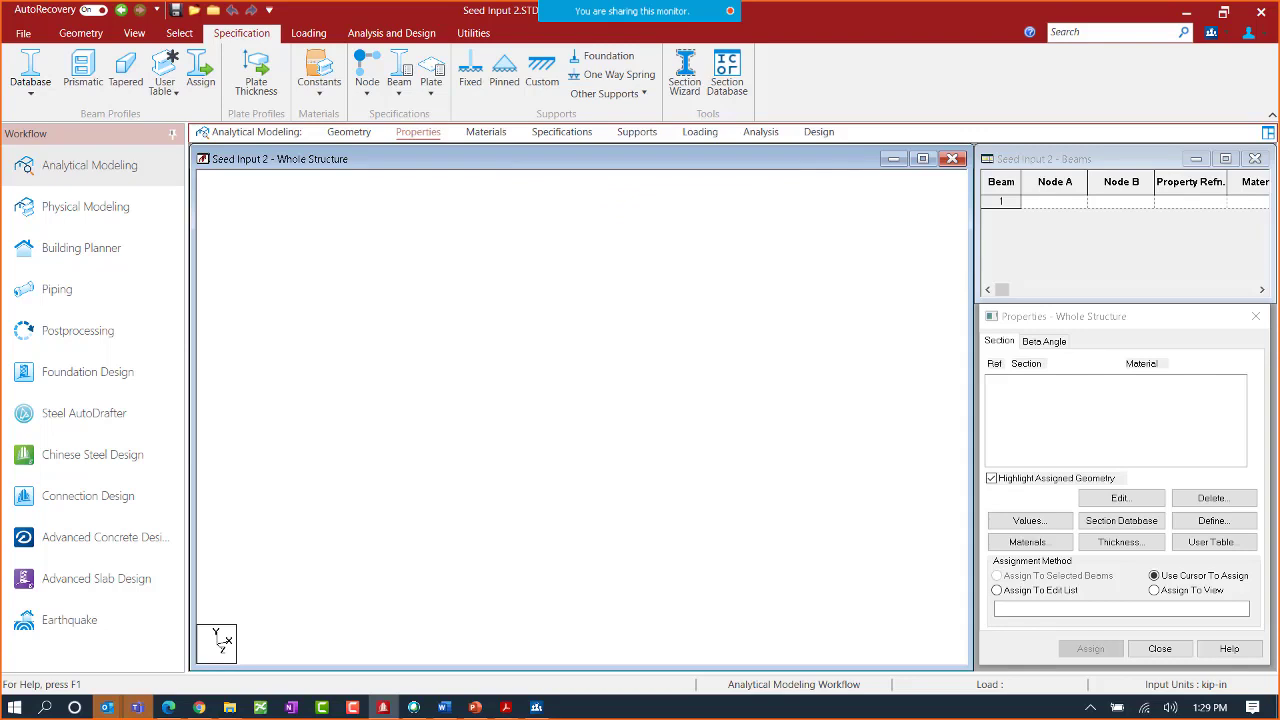
- Open the model Steel Design_AM_Std and Custom_DONE from the 3_Optimization folder of 2021_02_User Tables
click(444, 707)
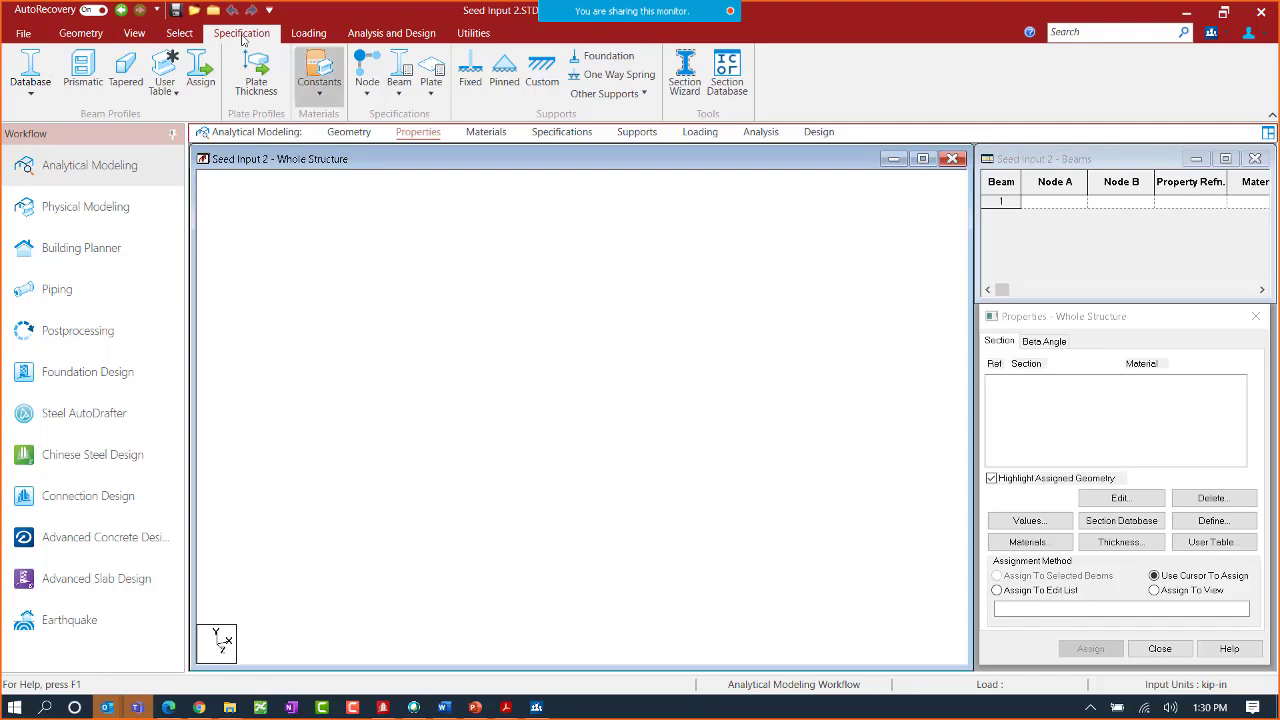
click(191, 12)
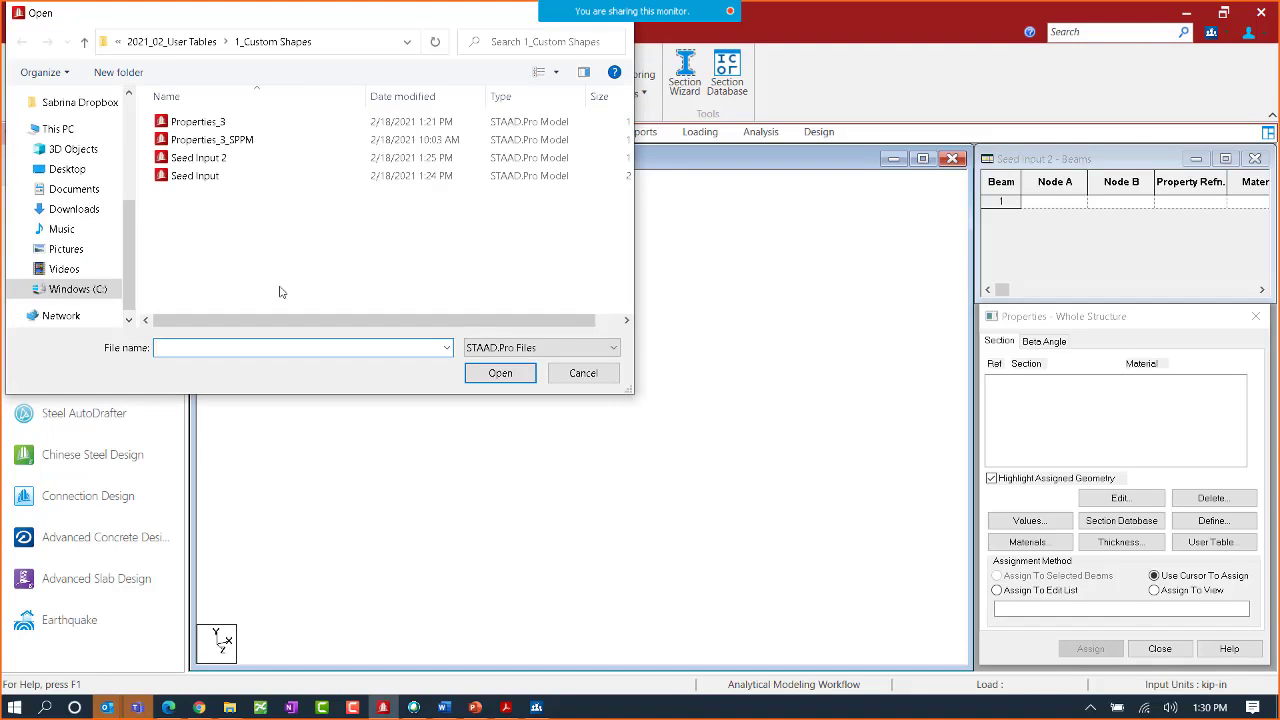
click(172, 42)
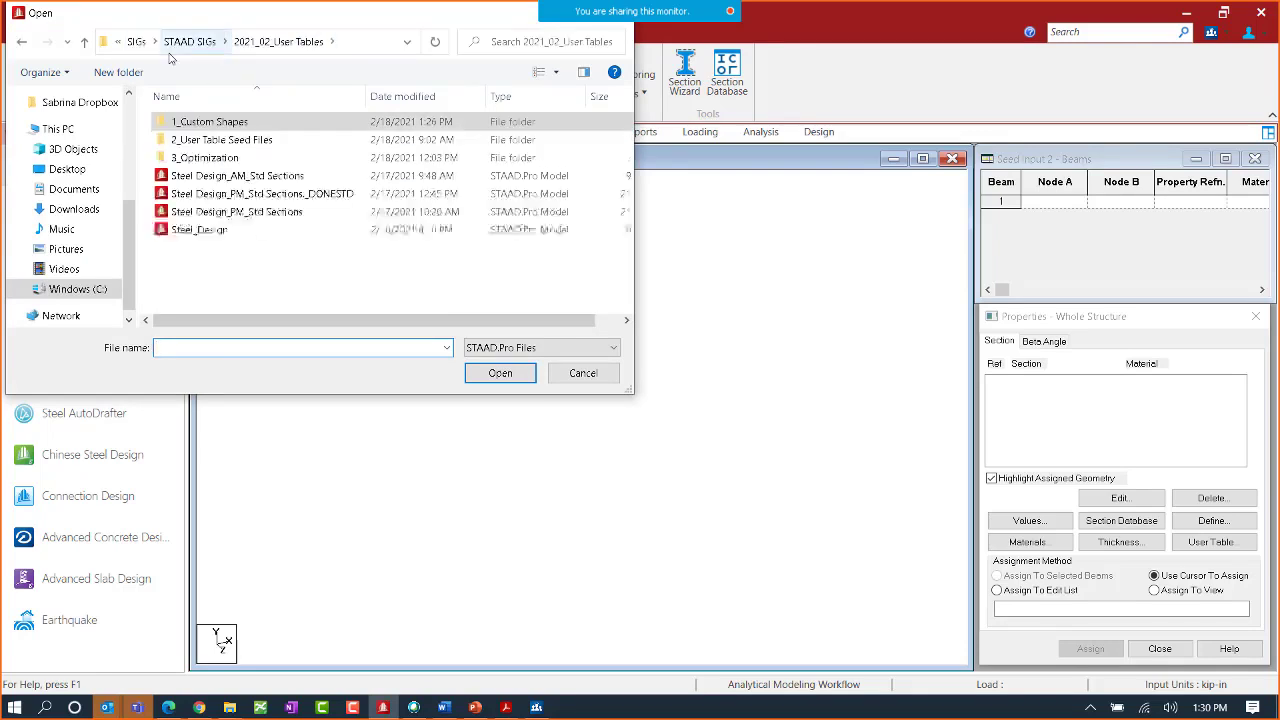
double_click(199, 160)
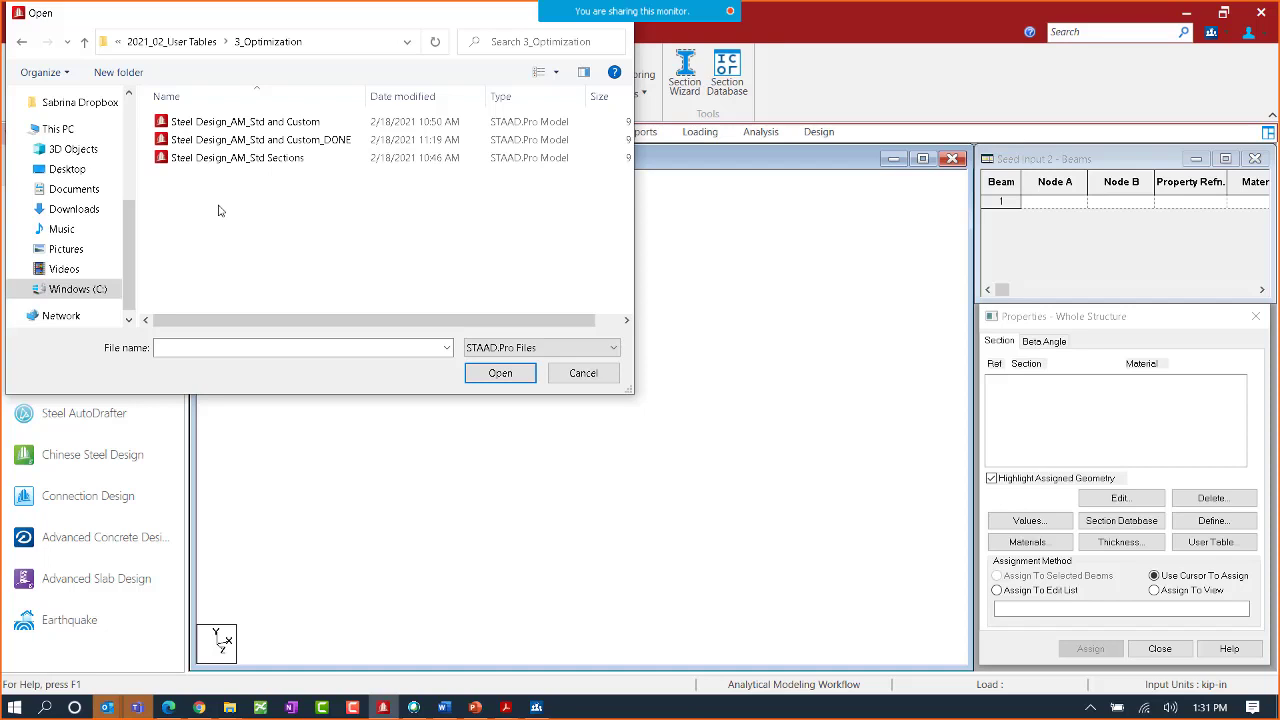
click(244, 140)
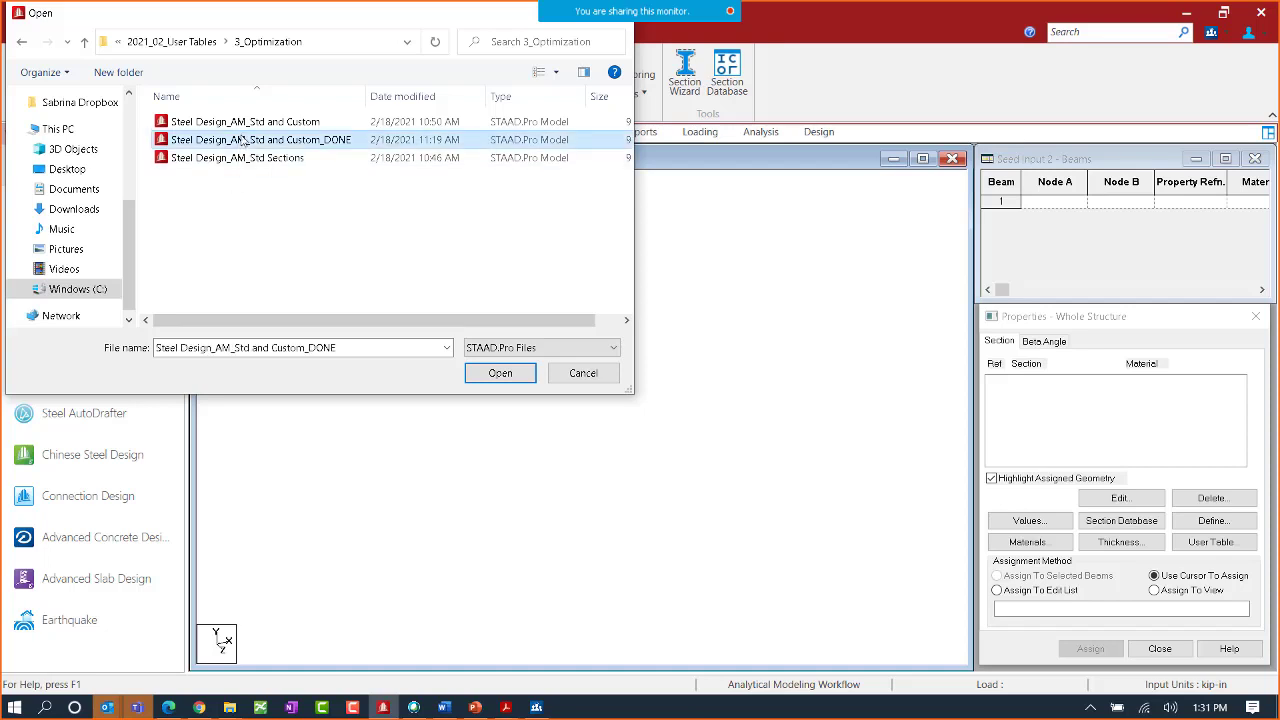
click(488, 377)
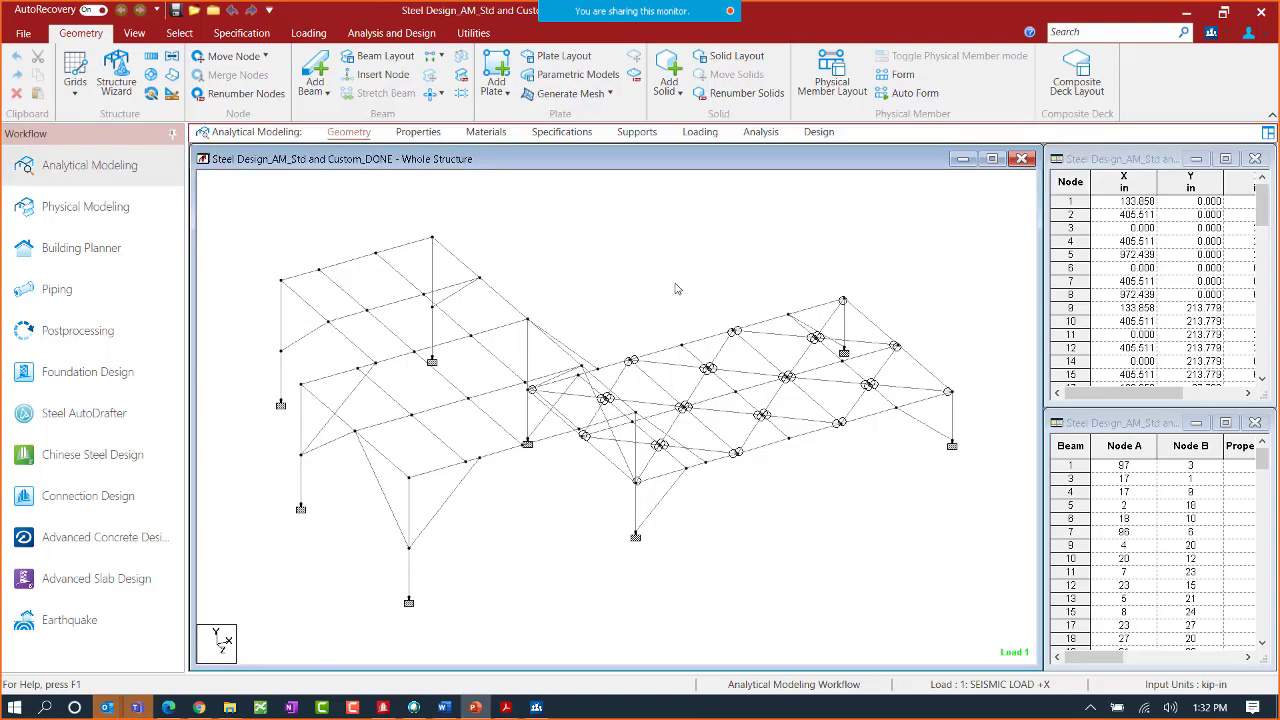
- Review the section properties assigned in the steel model, highlighting the members that use W12X26 and HSST8X8X0.5
click(420, 132)
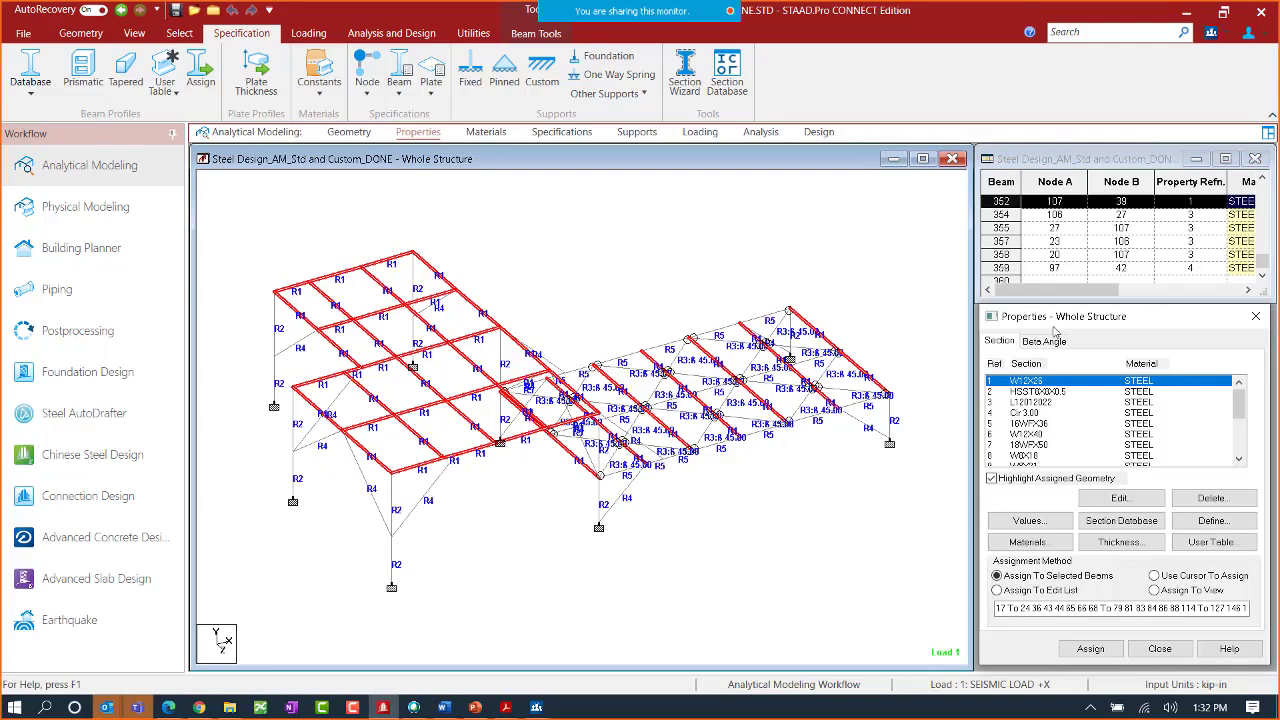
click(1040, 394)
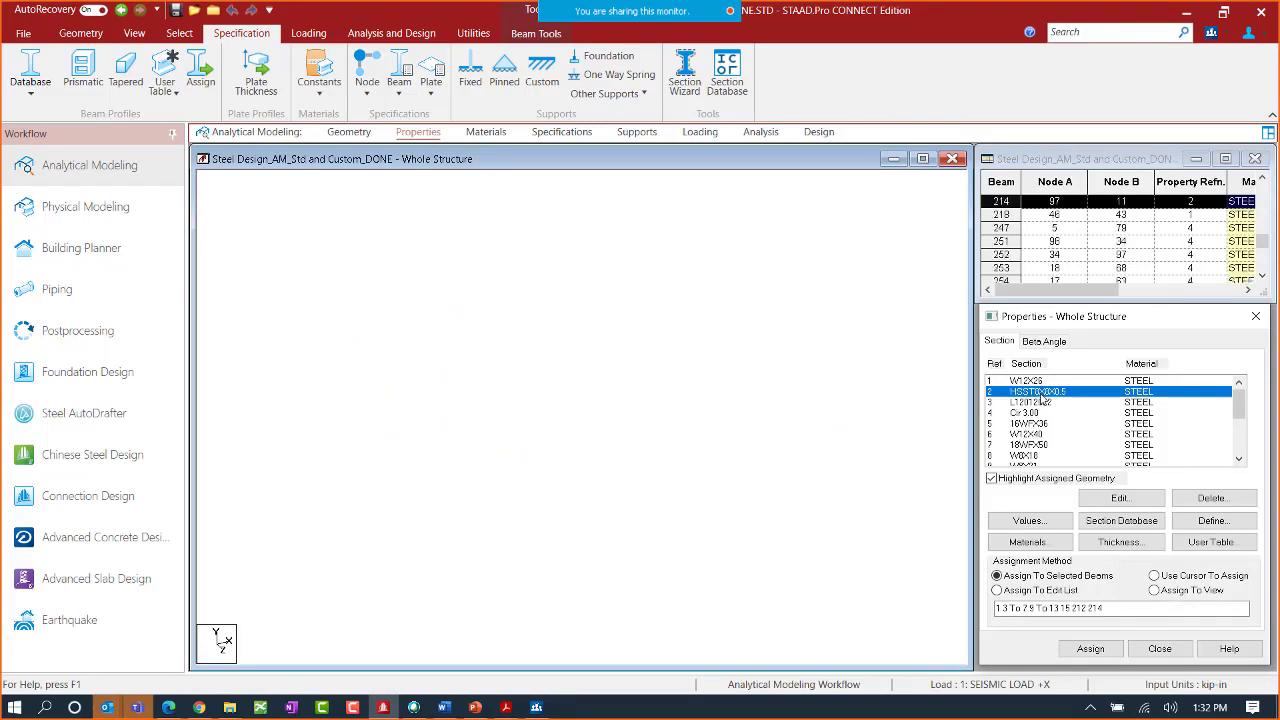